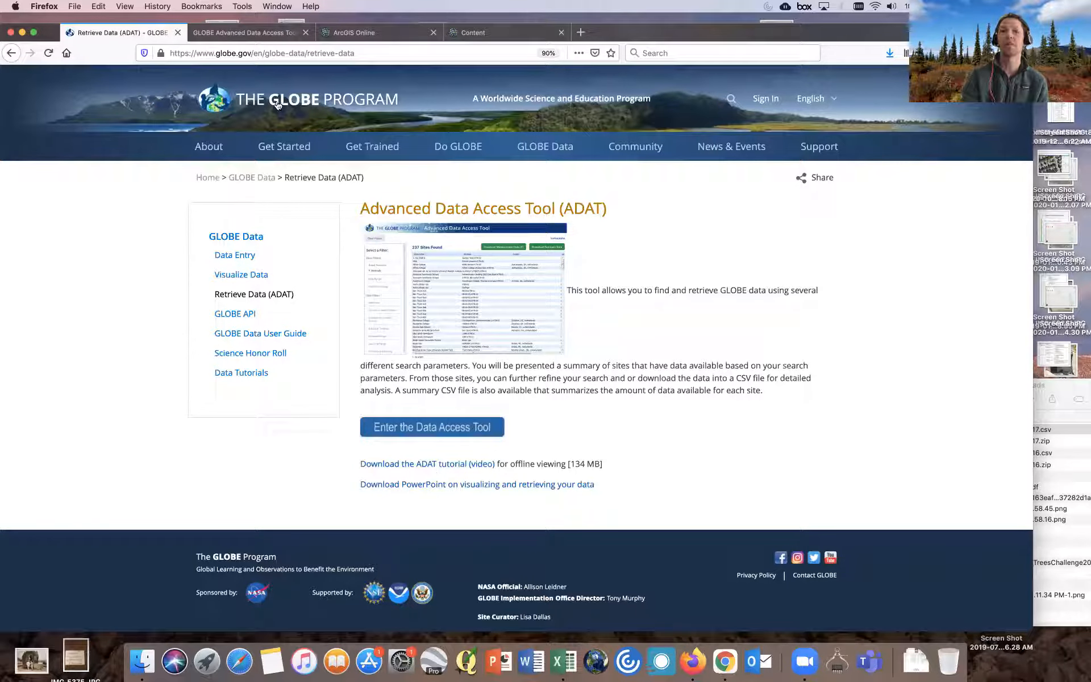
- Add a protocol filter for Biometry - Tree Heights in the Advanced Data Access Tool
left_click(253, 32)
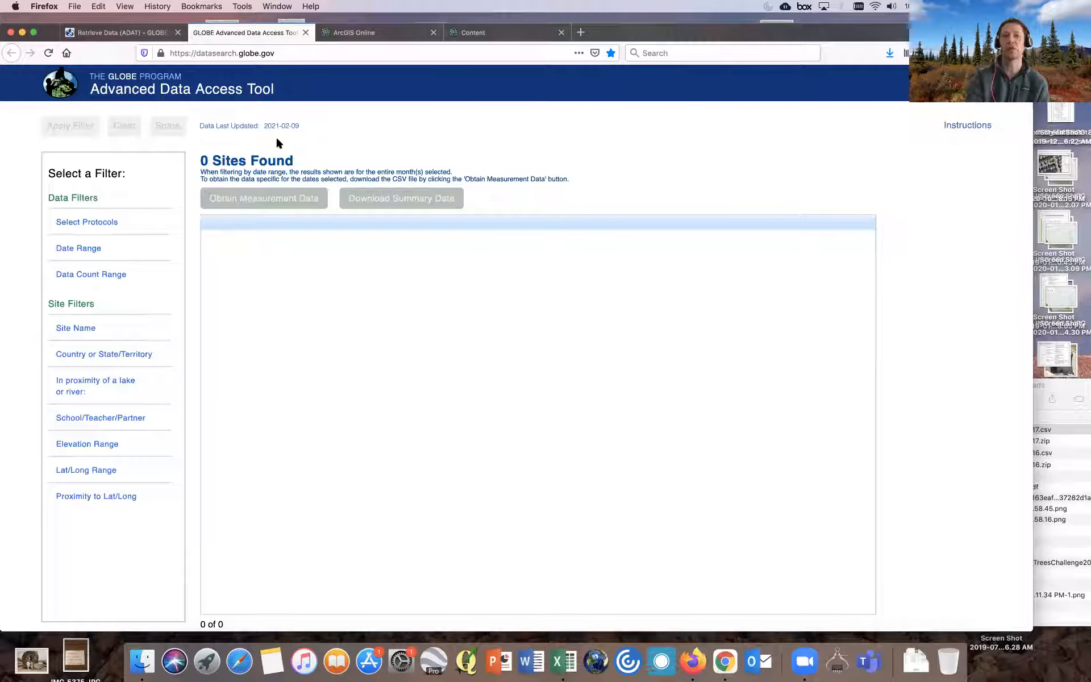
left_click(110, 225)
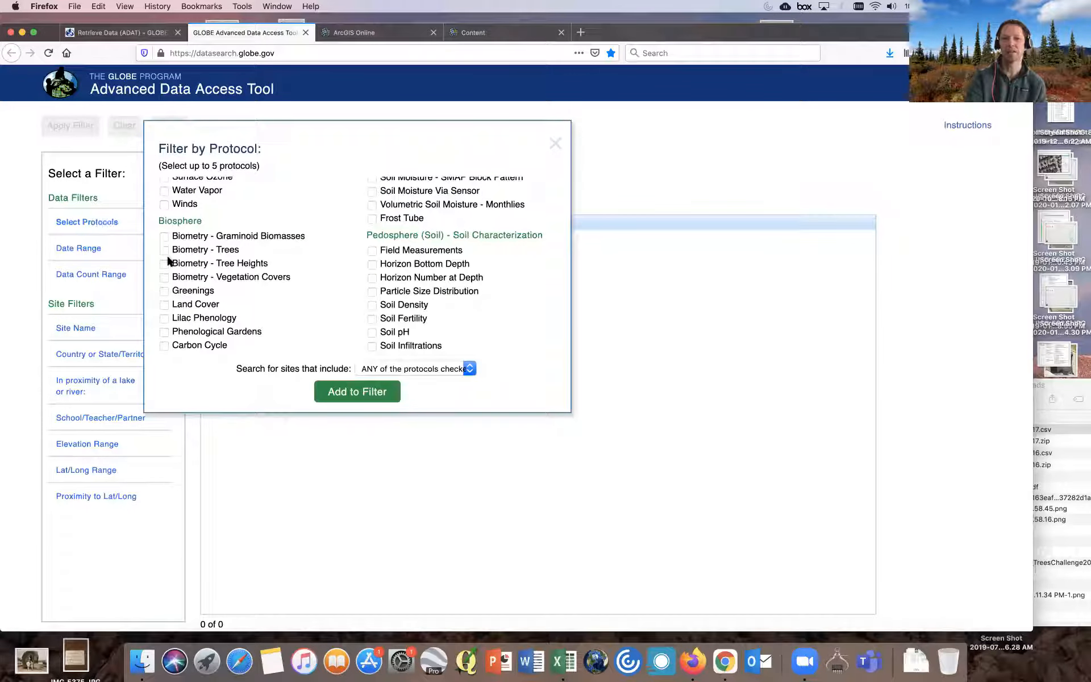
left_click(165, 264)
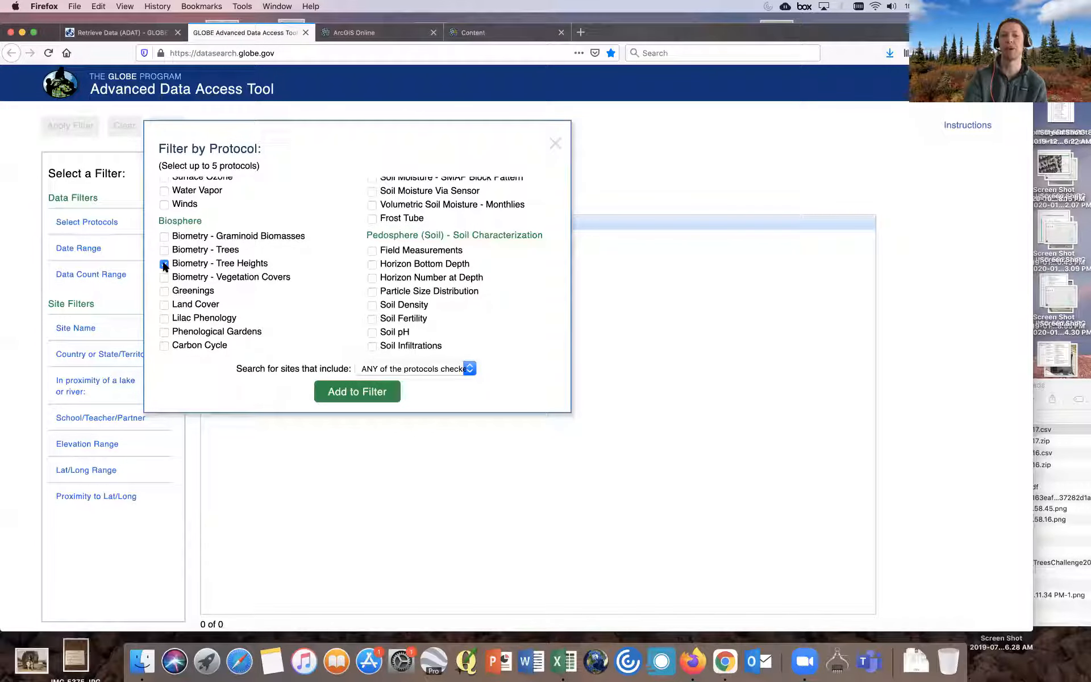
left_click(347, 391)
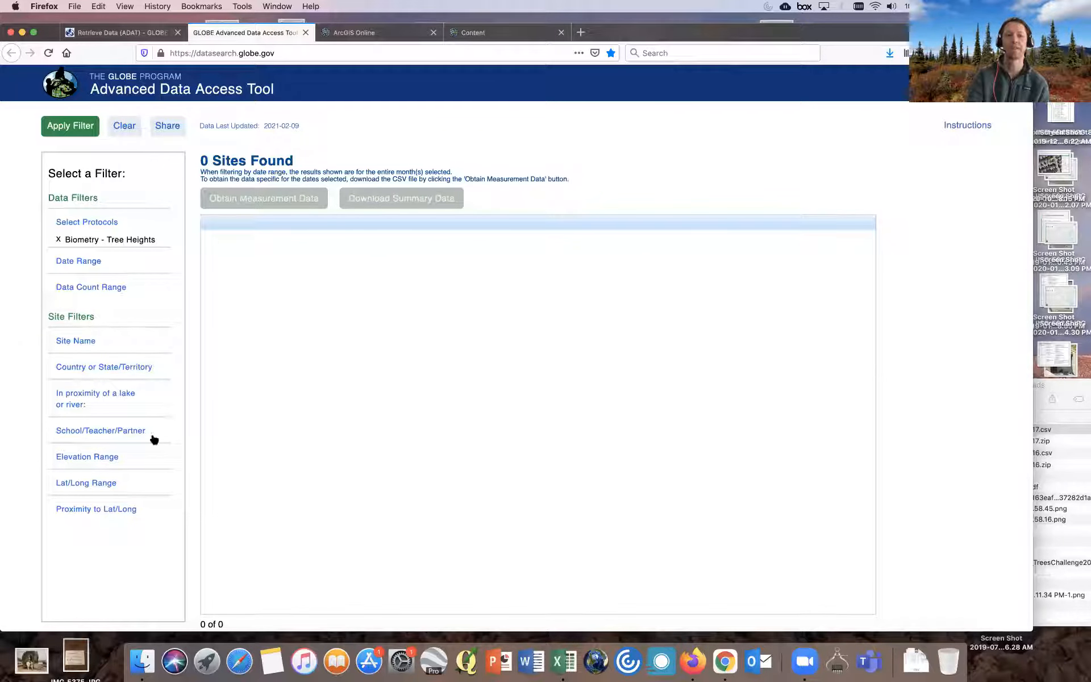
- Add a proximity filter centred on latitude 45 and longitude -123 within 20 km
left_click(119, 511)
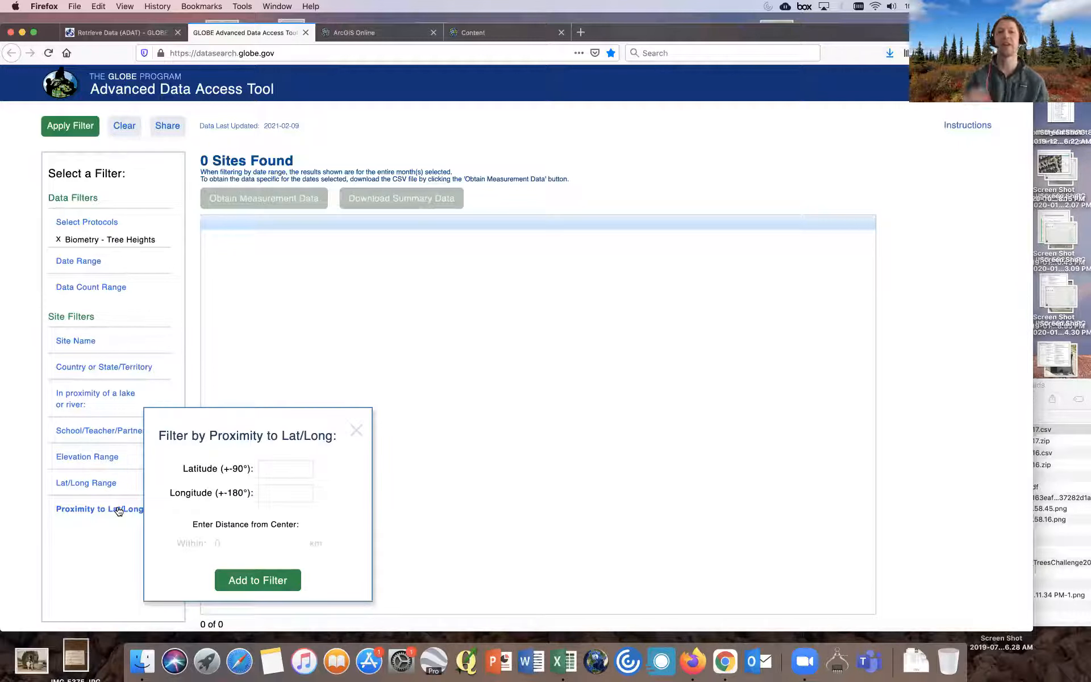
left_click(269, 468)
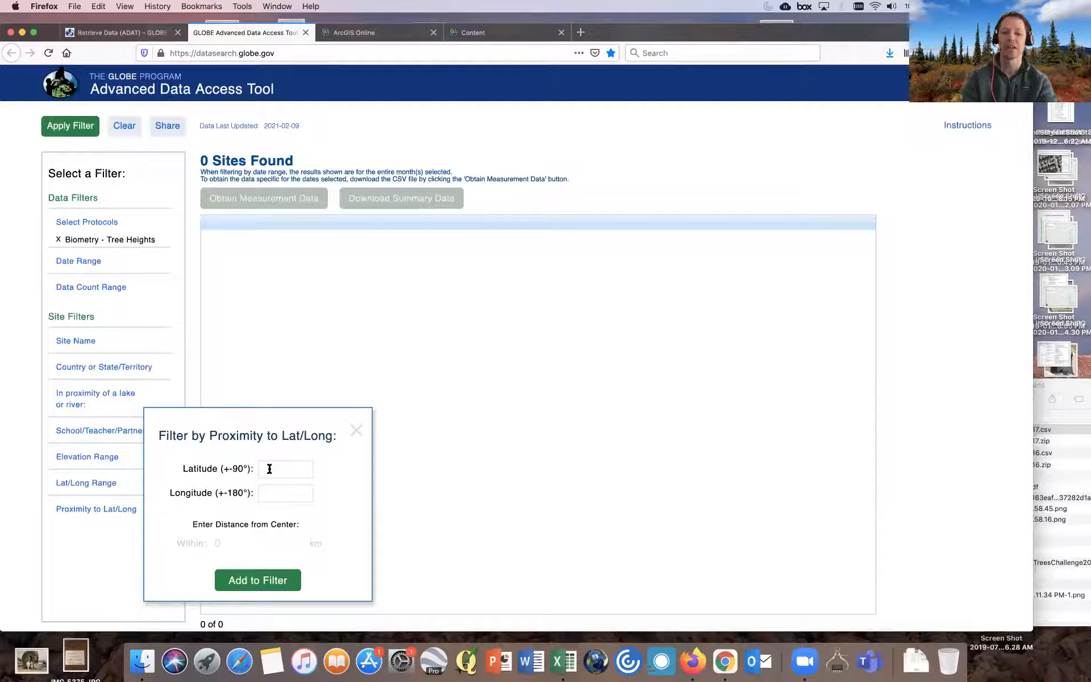
type("45")
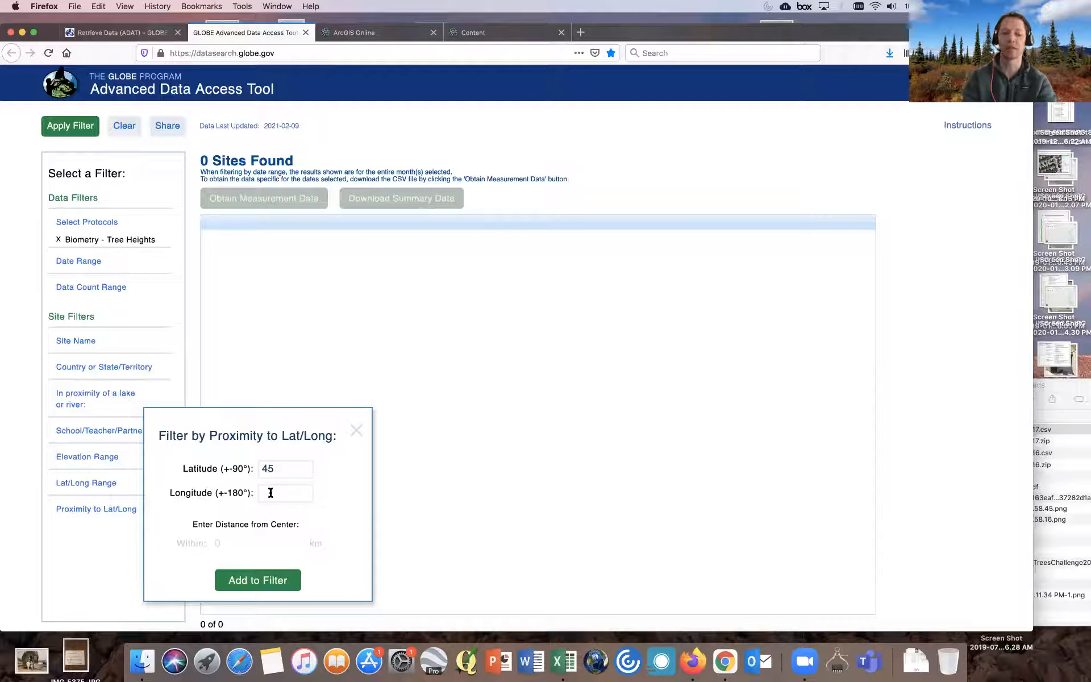
type("-123")
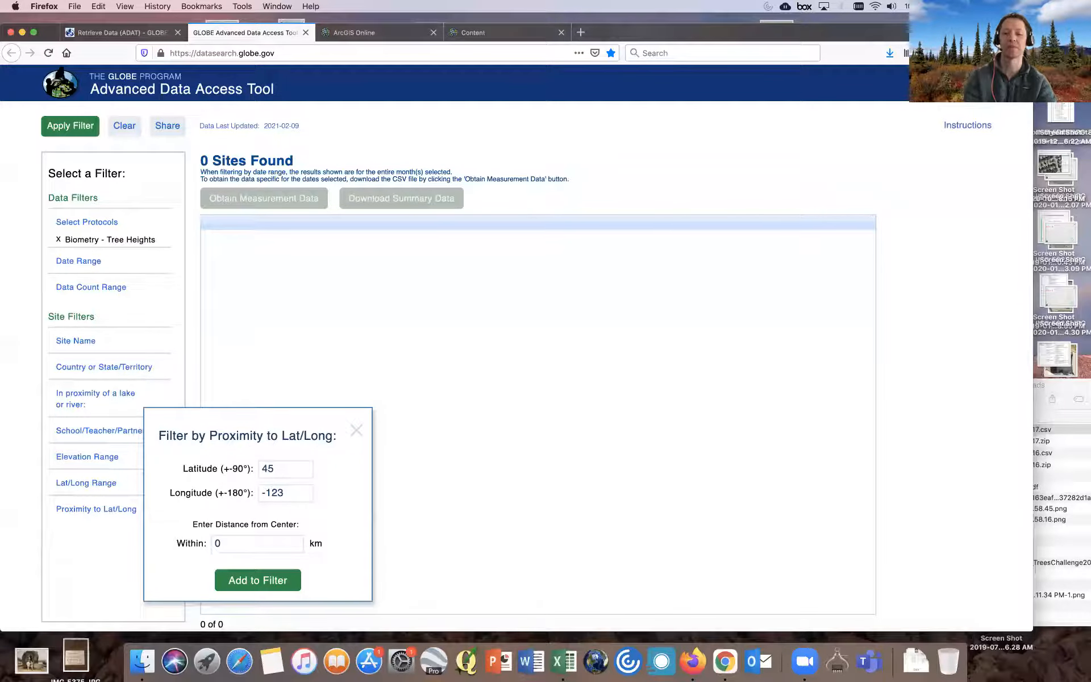
type("2")
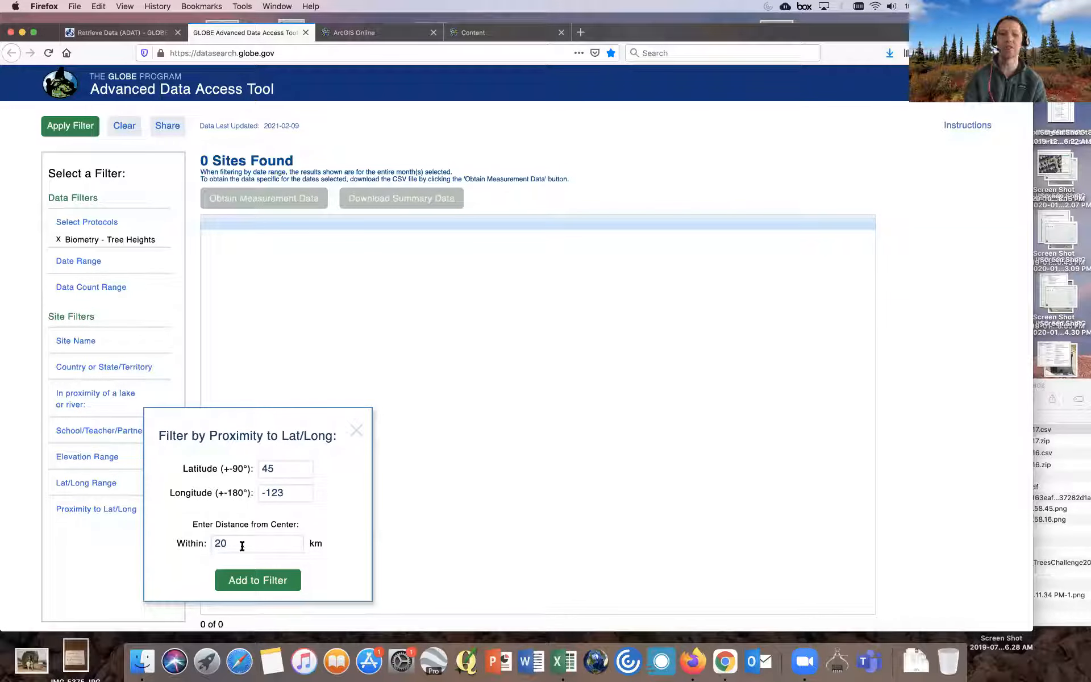
left_click(253, 579)
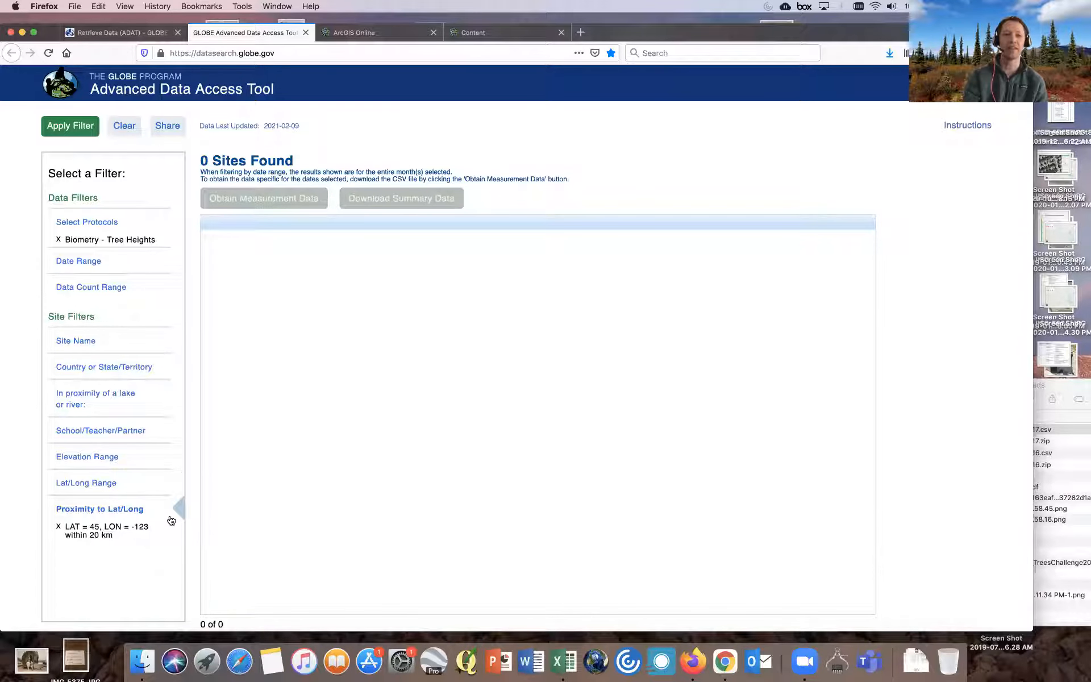
- Apply the filters and request measurement data for the listed sites
left_click(70, 127)
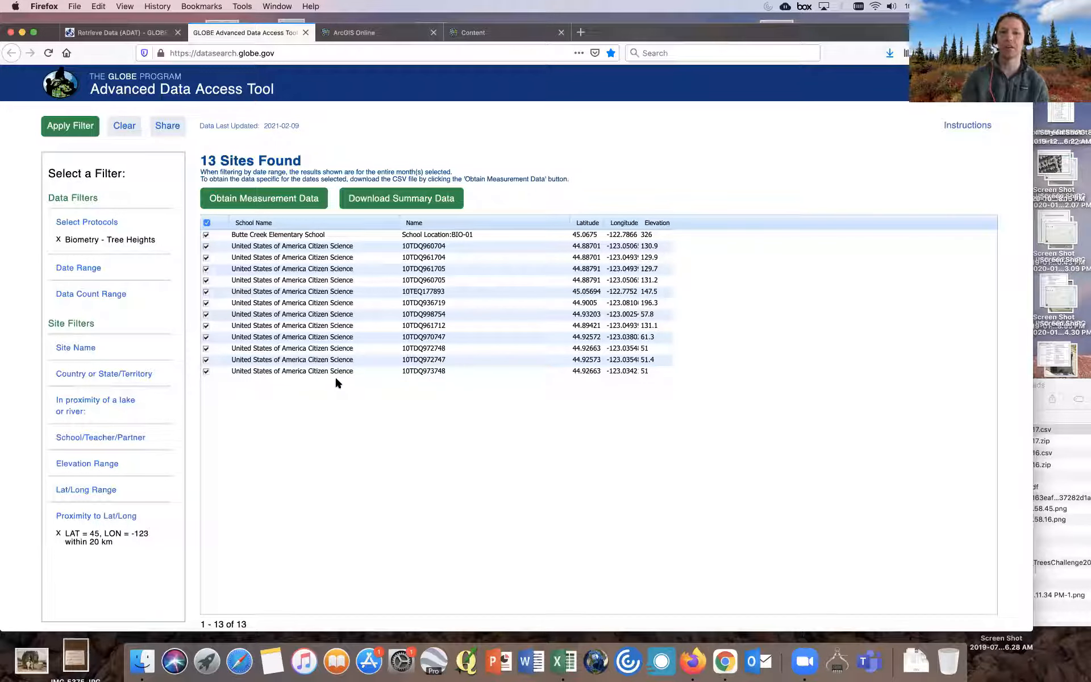
left_click(292, 207)
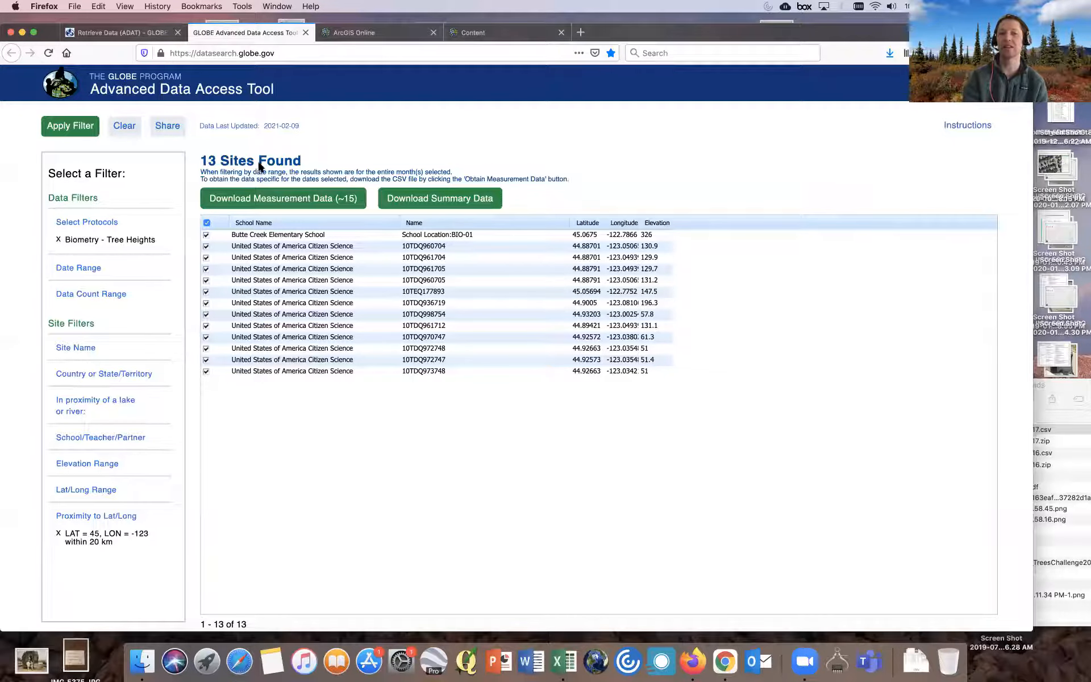
- Download the measurement data and save the GLOBEMeasurementData-15119.zip file
left_click(336, 203)
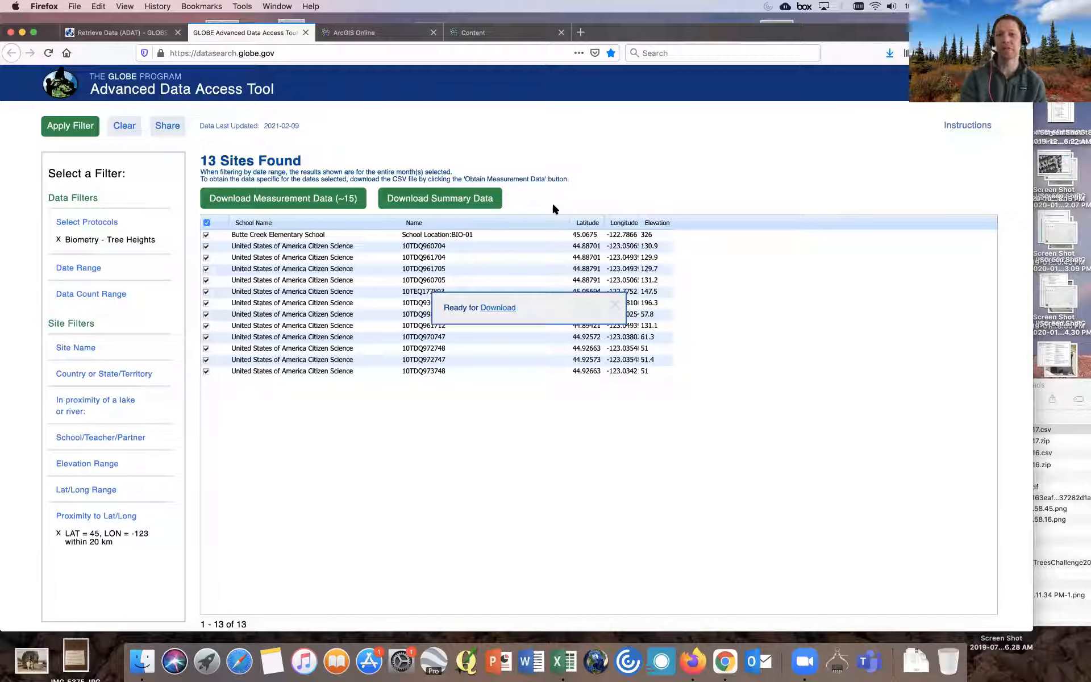
left_click(493, 308)
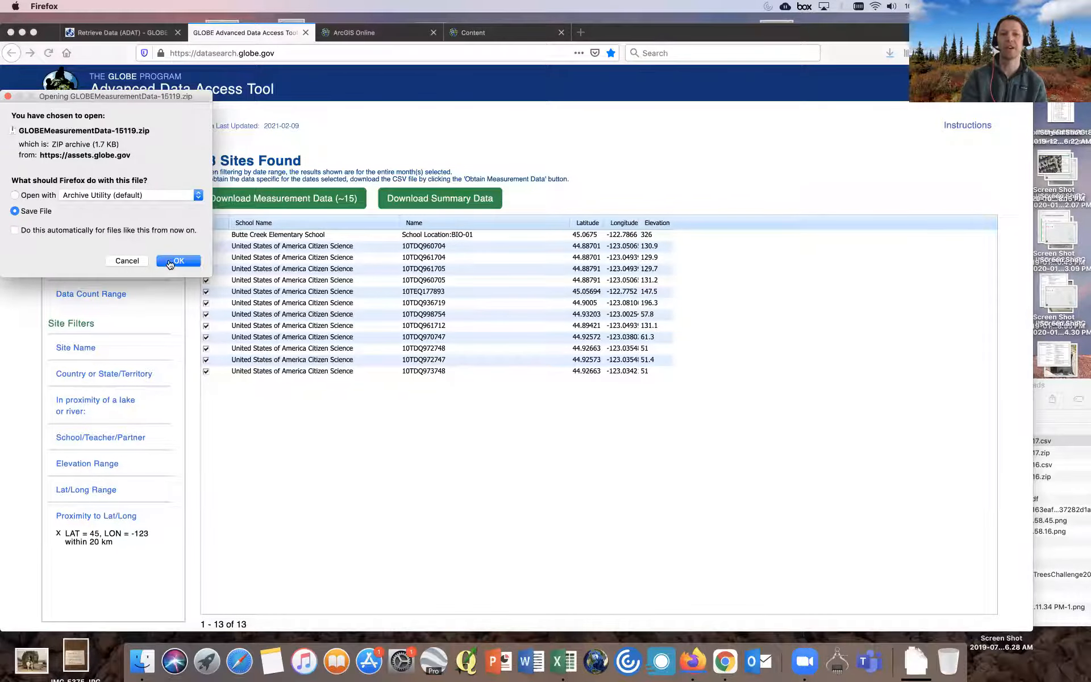
left_click(177, 261)
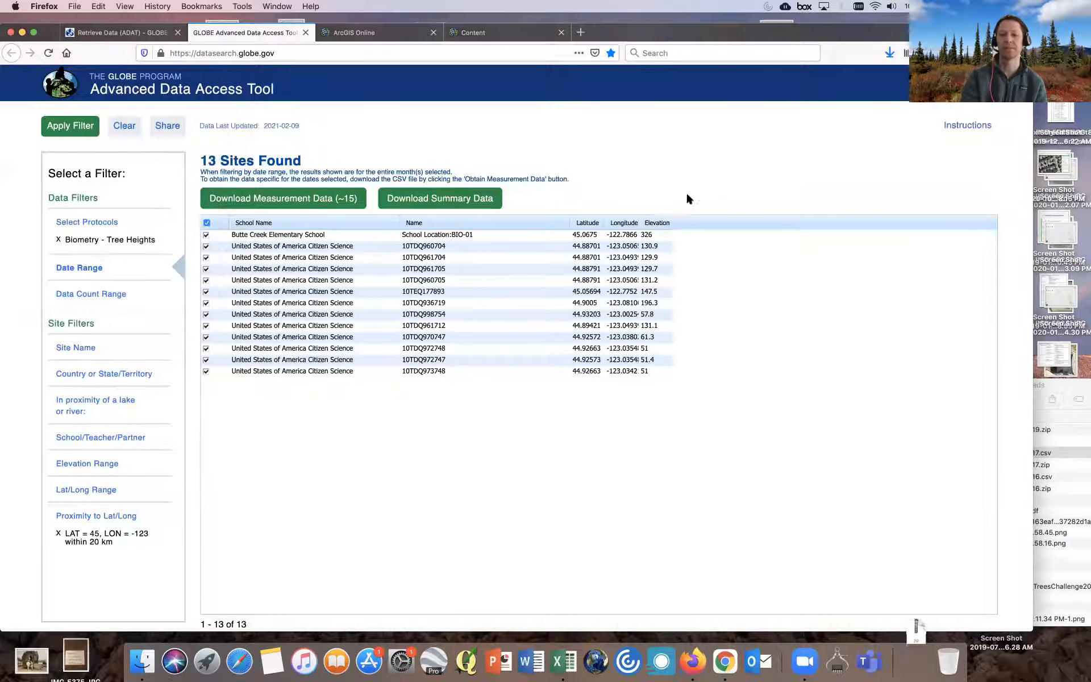
- Locate the downloaded GLOBEMeasurementData-15119.zip in Finder and extract it with Archive Utility
left_click(889, 54)
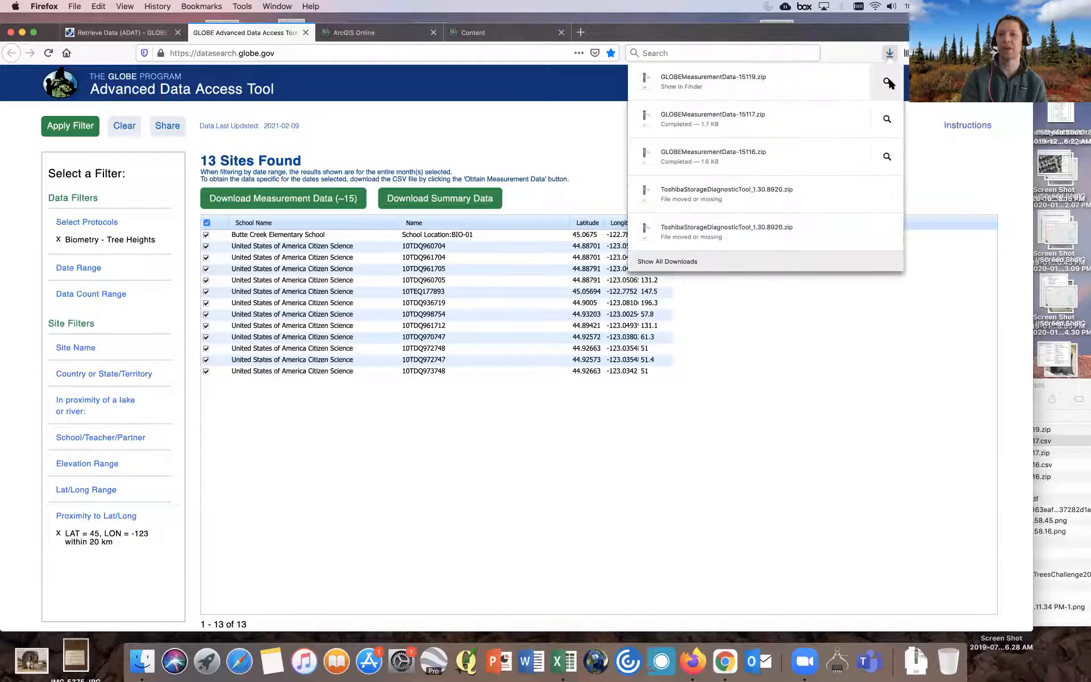
left_click(888, 84)
left_click_drag(887, 397, 498, 371)
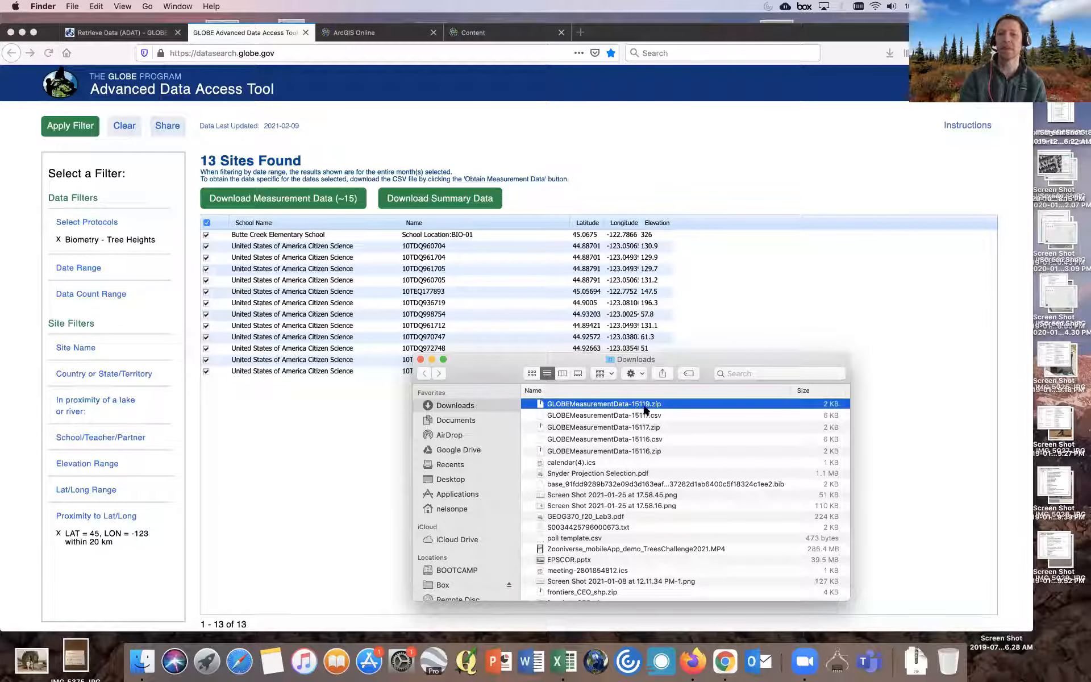
right_click(631, 408)
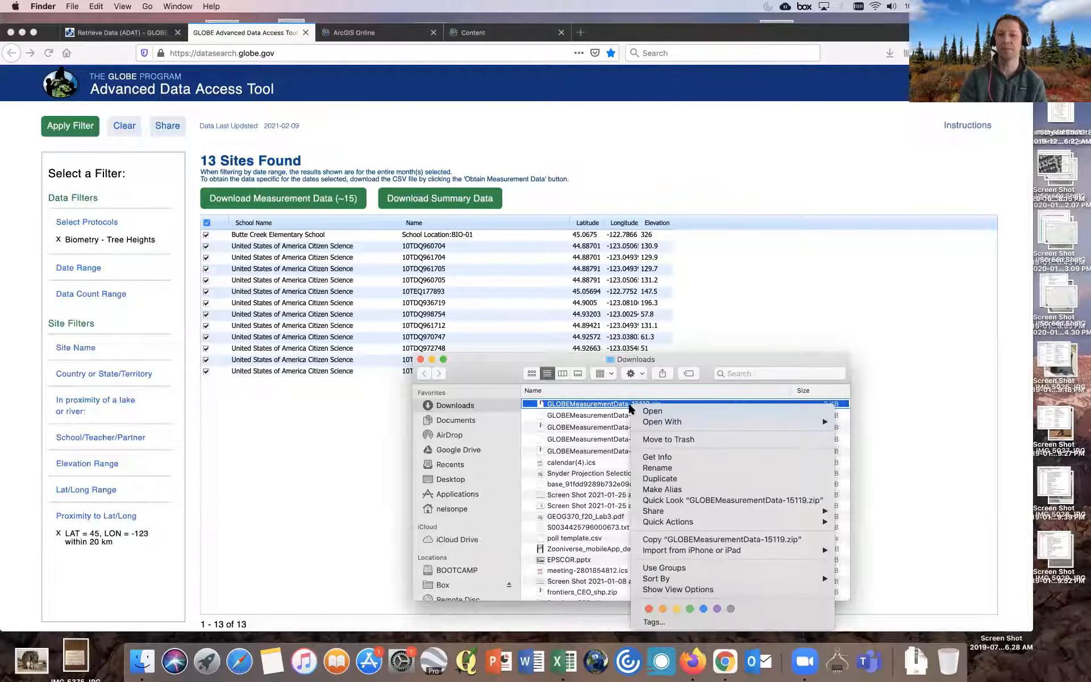
mouse_move(659, 423)
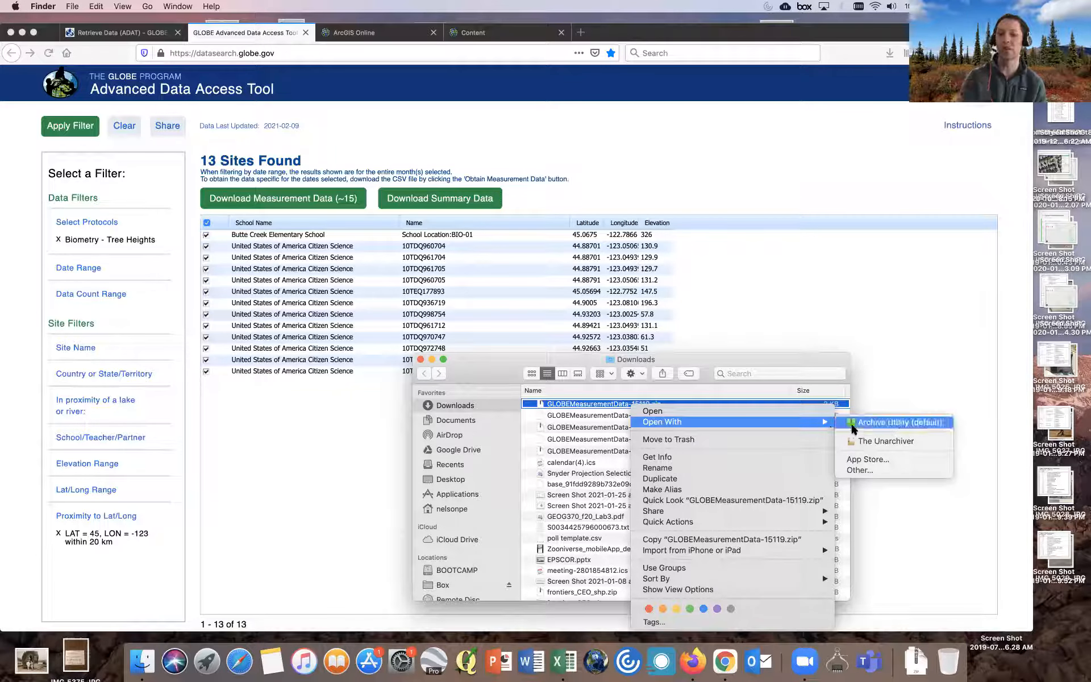
left_click(875, 424)
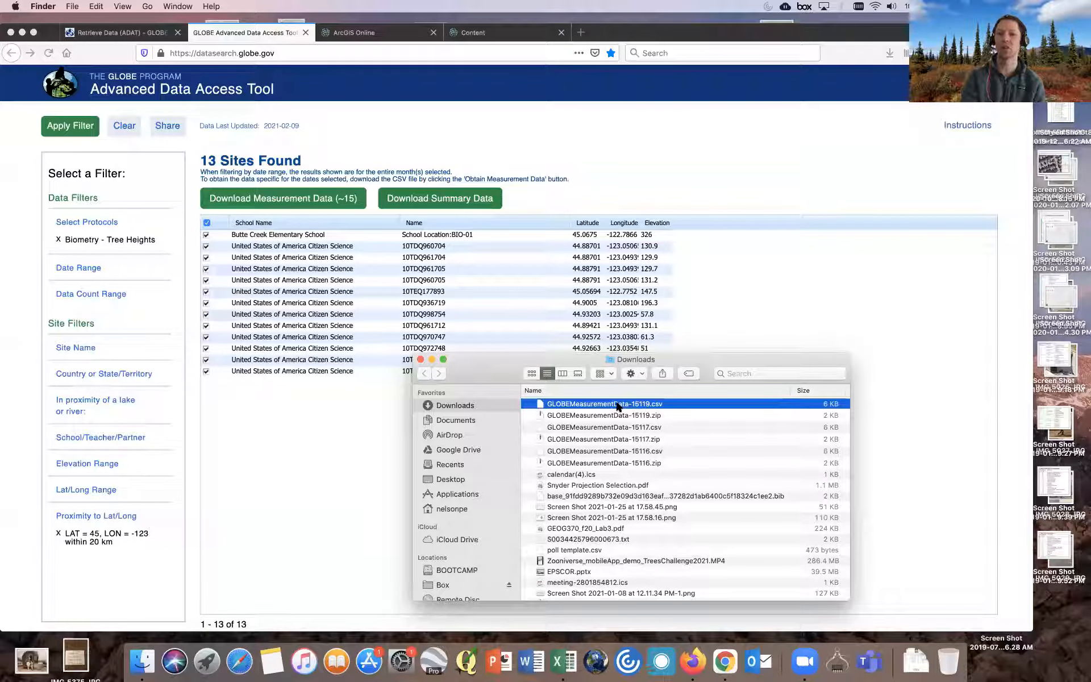
- Open the extracted GLOBEMeasurementData-15119.csv in Microsoft Excel
right_click(618, 406)
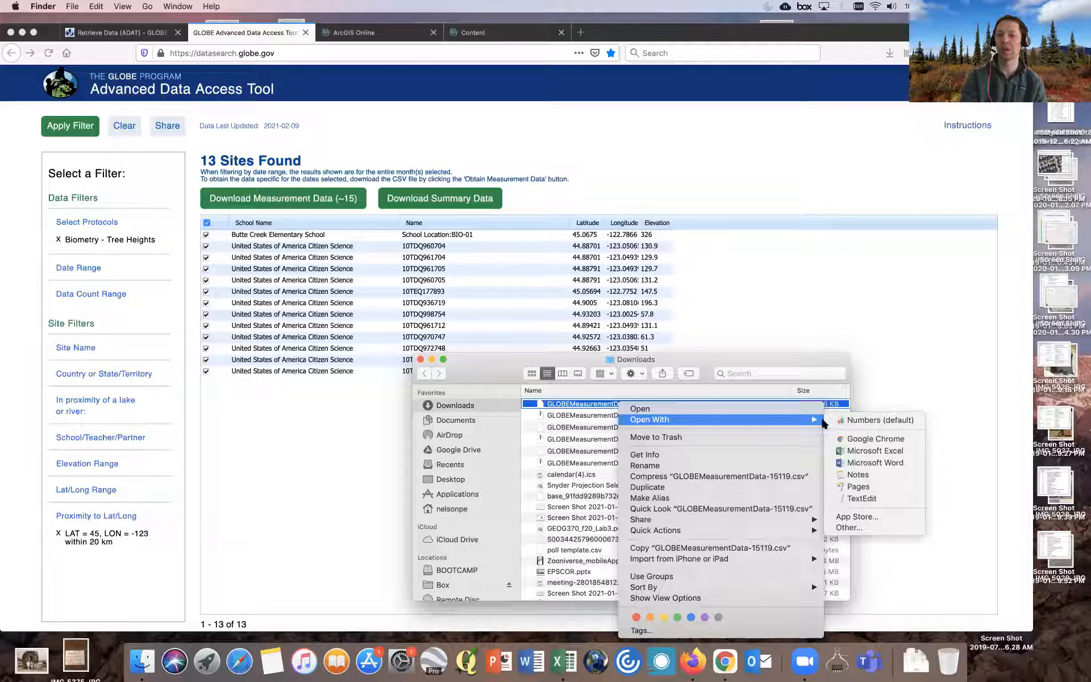
left_click(865, 452)
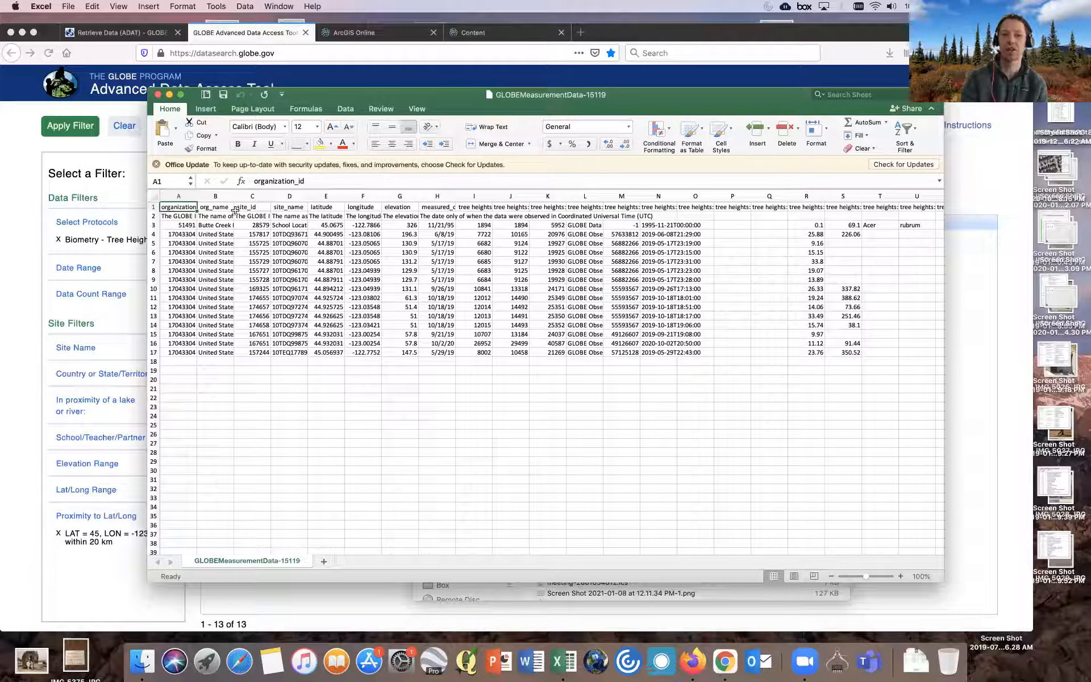
- Select the whole sheet and autofit the column widths
left_click(182, 216)
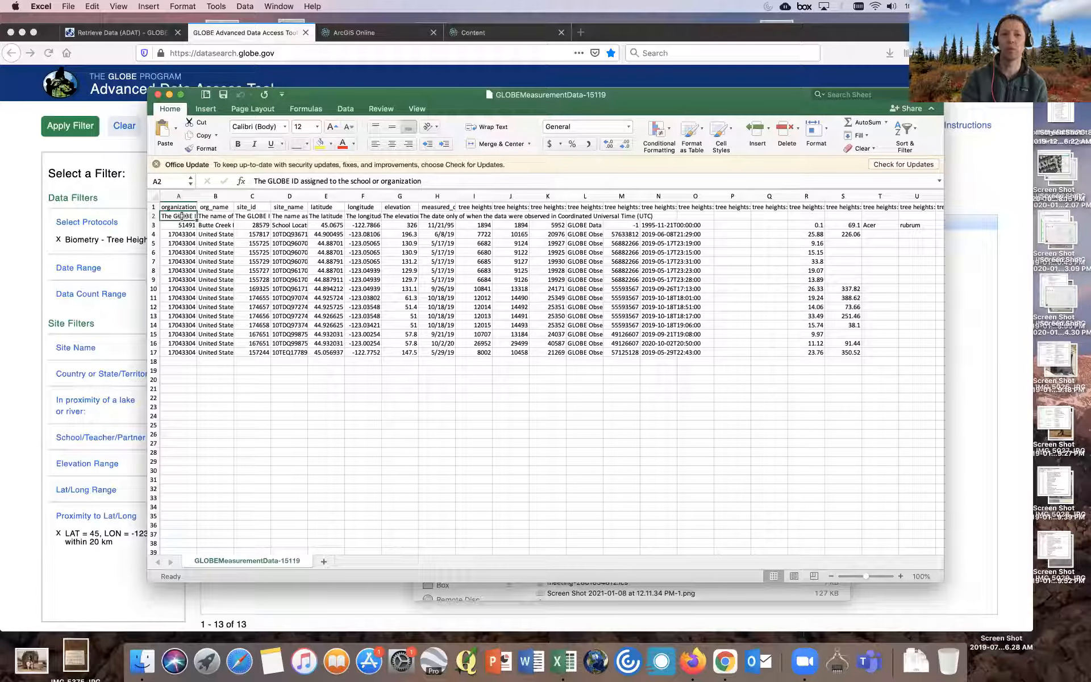
left_click(153, 206)
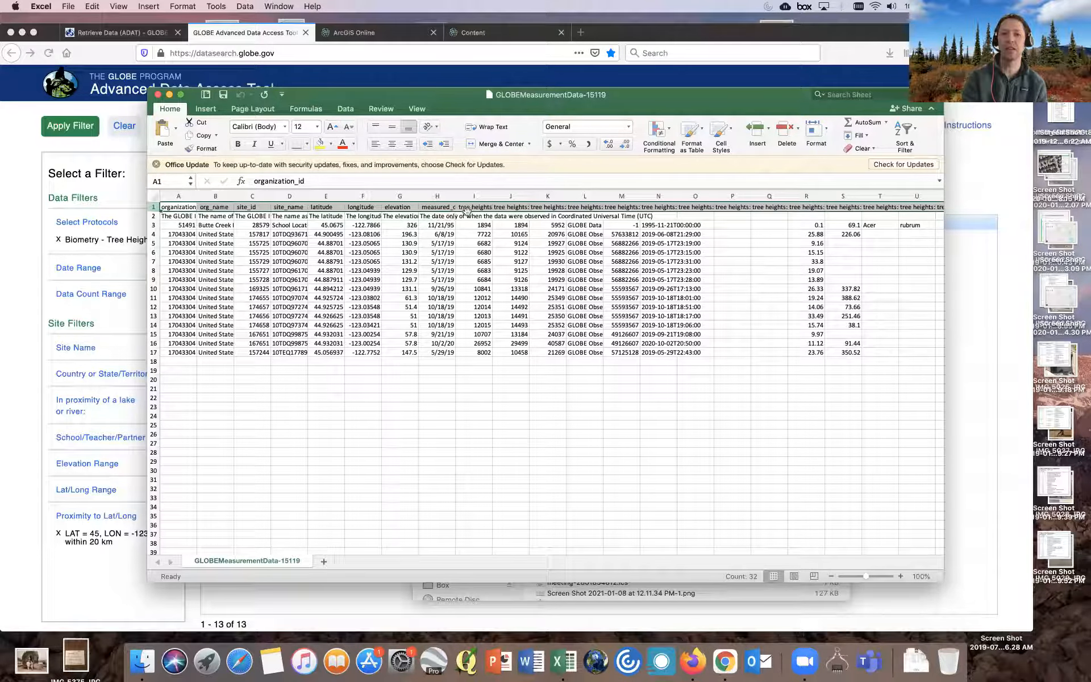
double_click(491, 196)
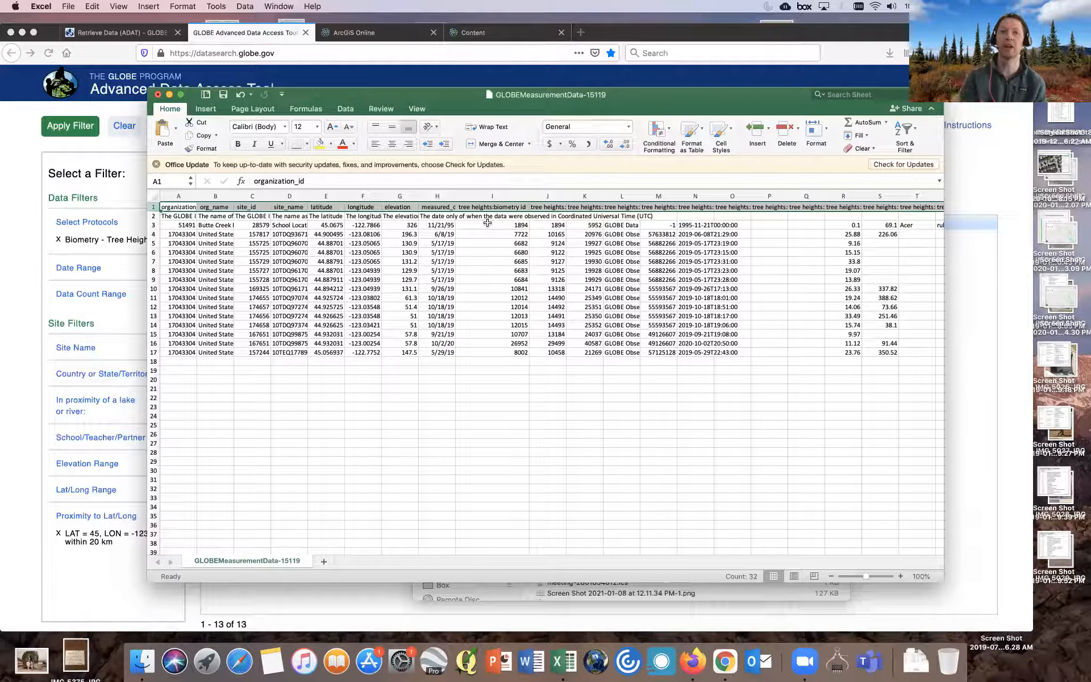
- Widen column I to read the field descriptions in row 2
left_click(152, 215)
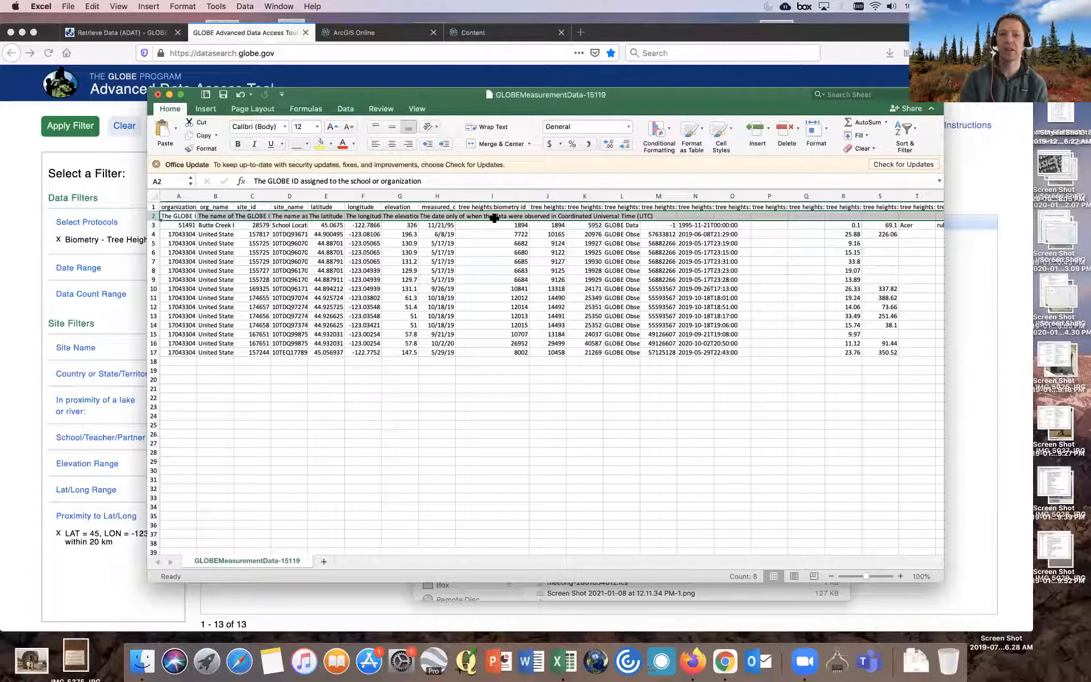
left_click(493, 217)
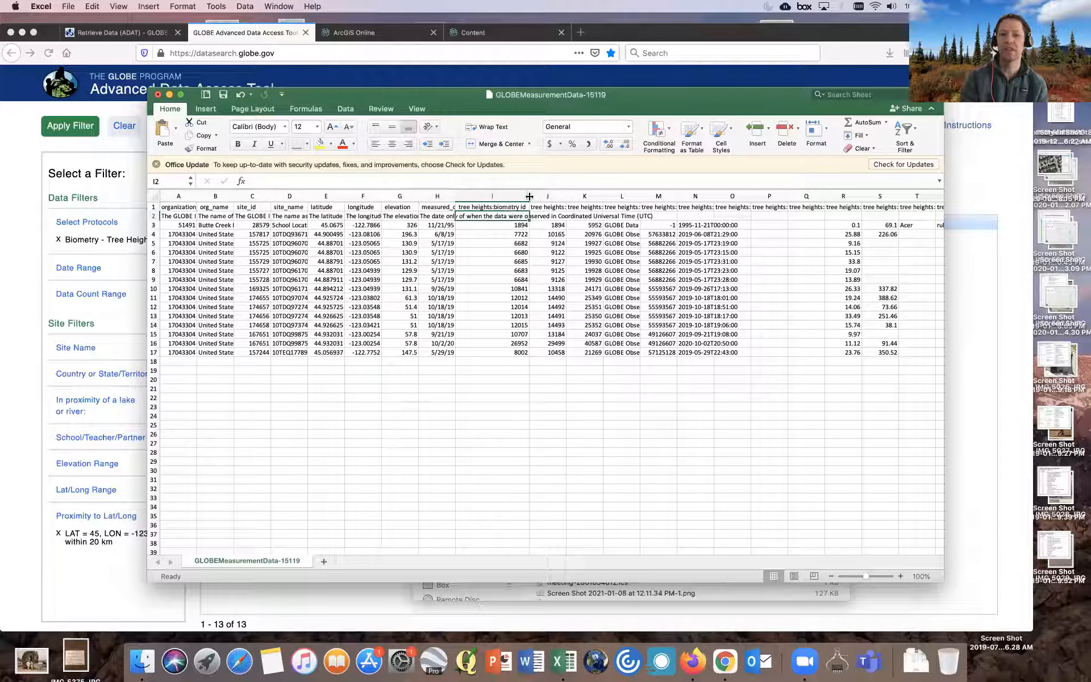
left_click_drag(528, 196, 575, 197)
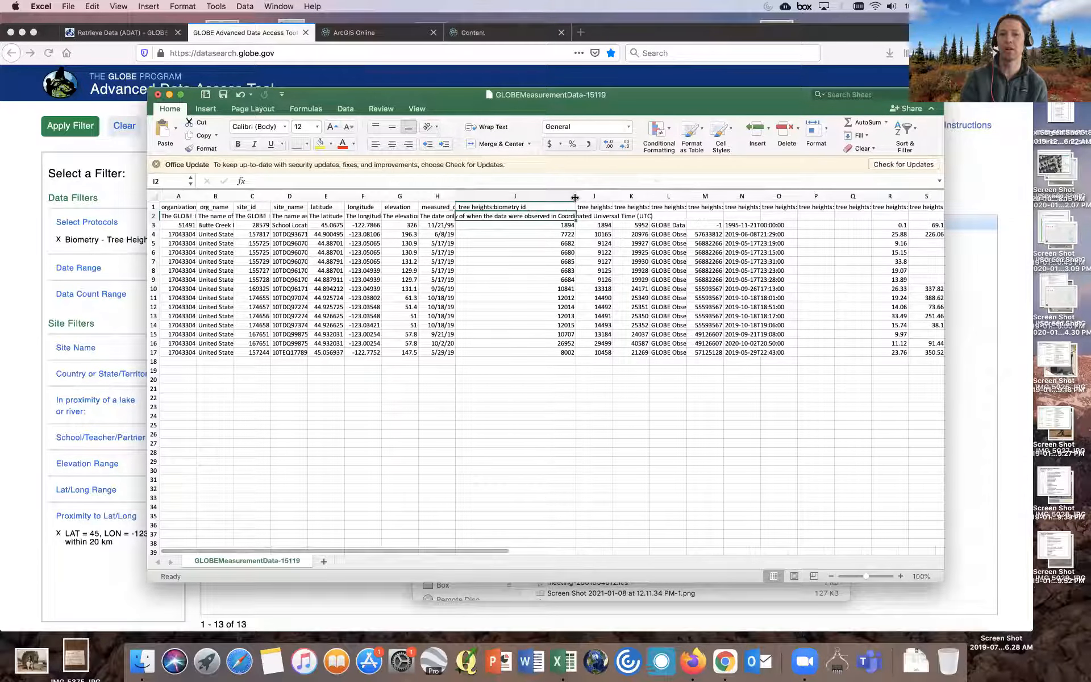
left_click(435, 216)
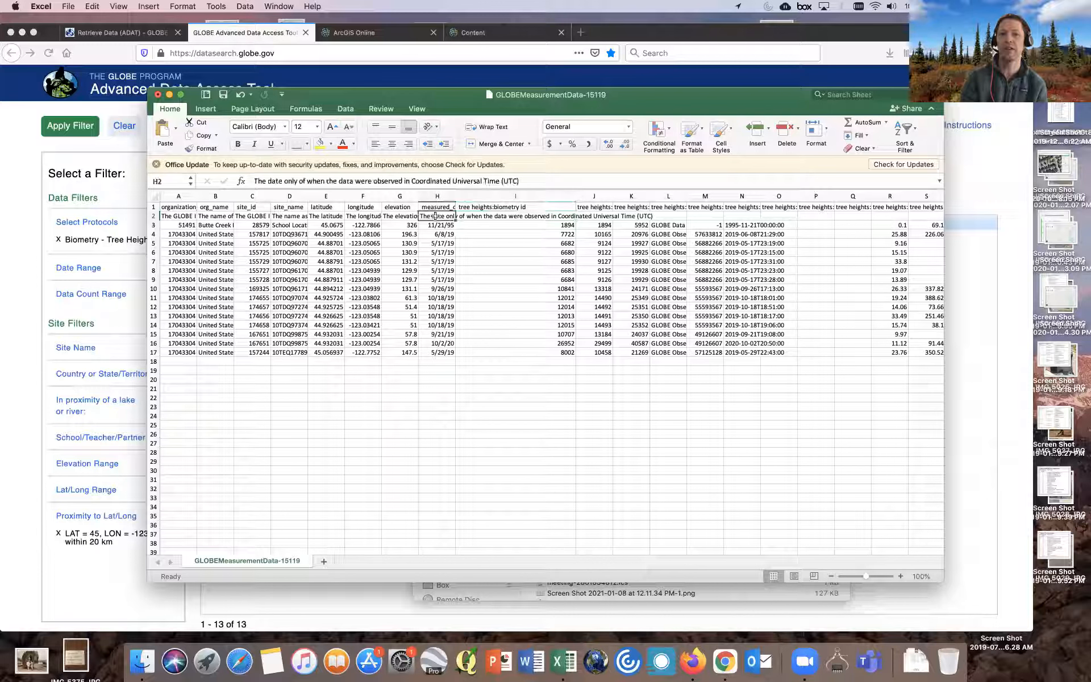
- Delete the description row 2 and narrow column I back
left_click(151, 216)
right_click(151, 216)
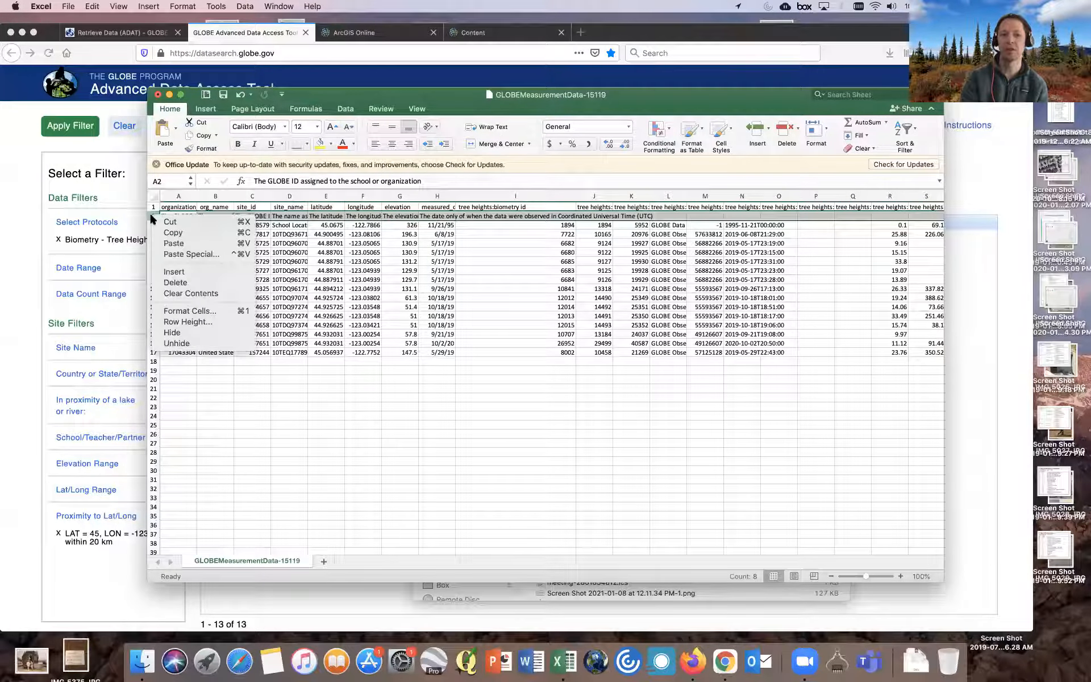
left_click(164, 282)
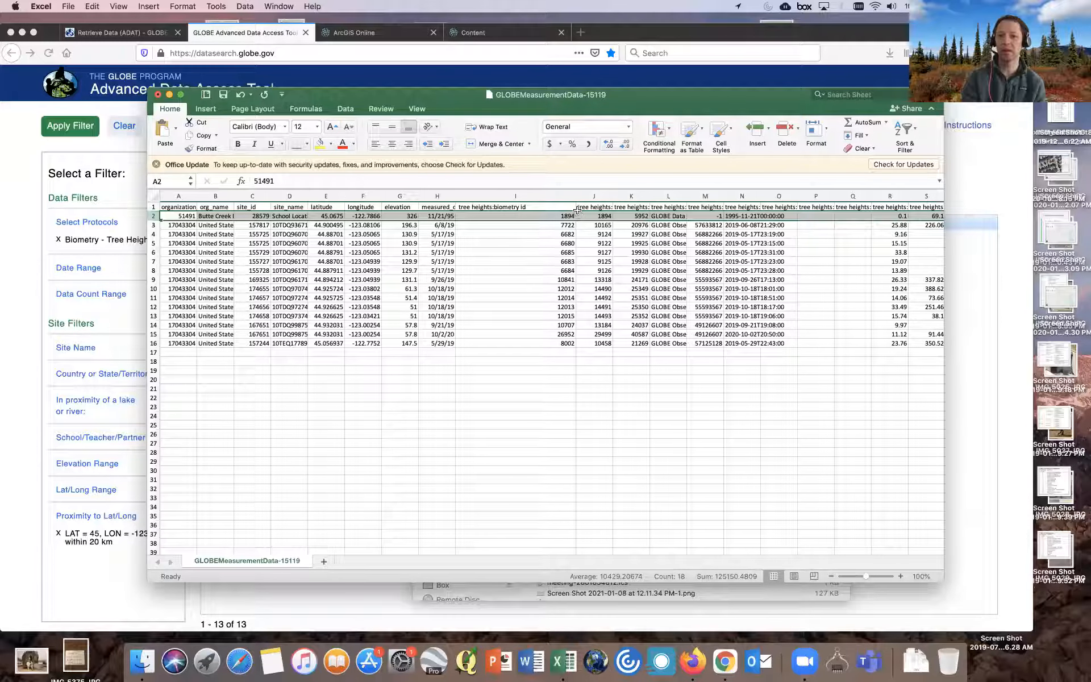
left_click_drag(575, 197, 530, 197)
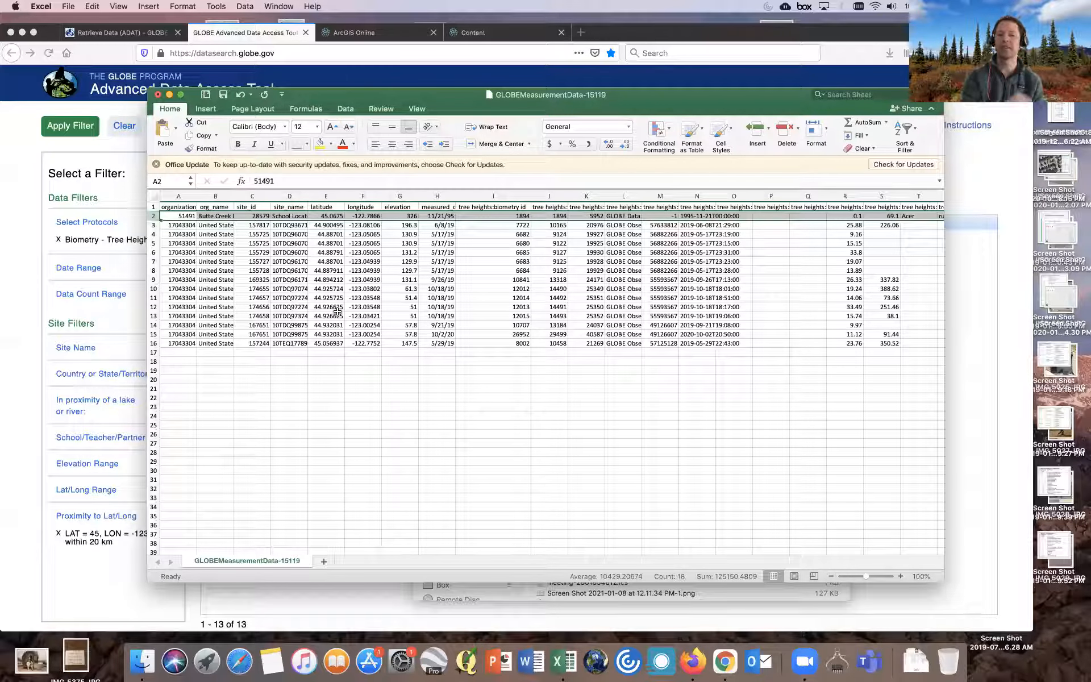
- Rename the latitude header in E1 to sitelatitude
left_click(330, 207)
left_click(256, 180)
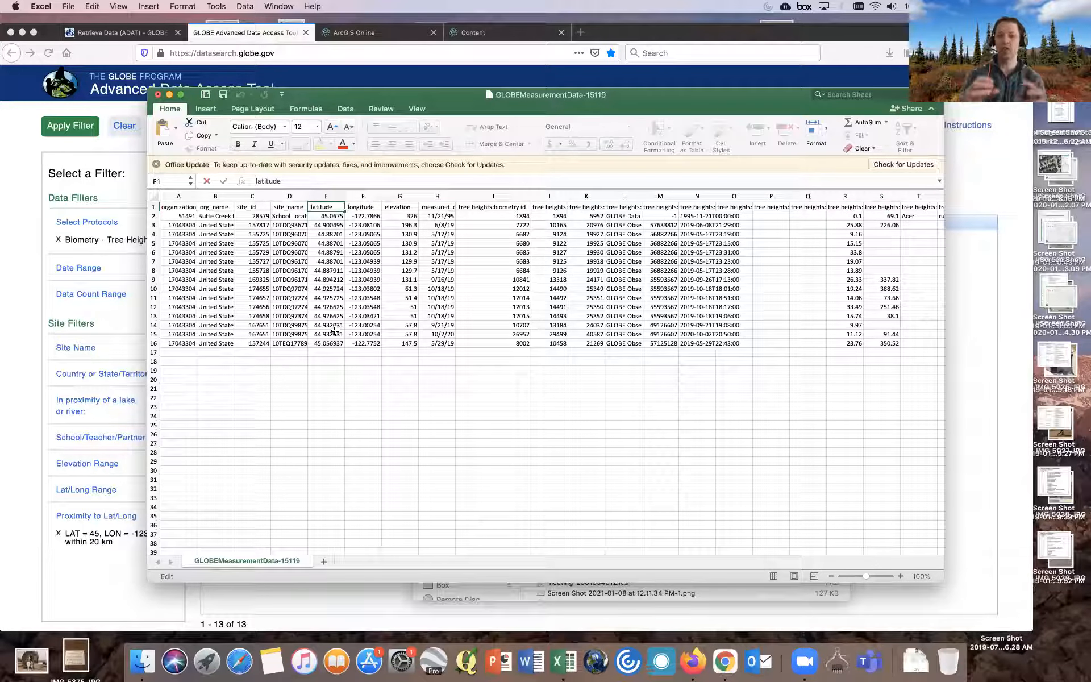
type("site")
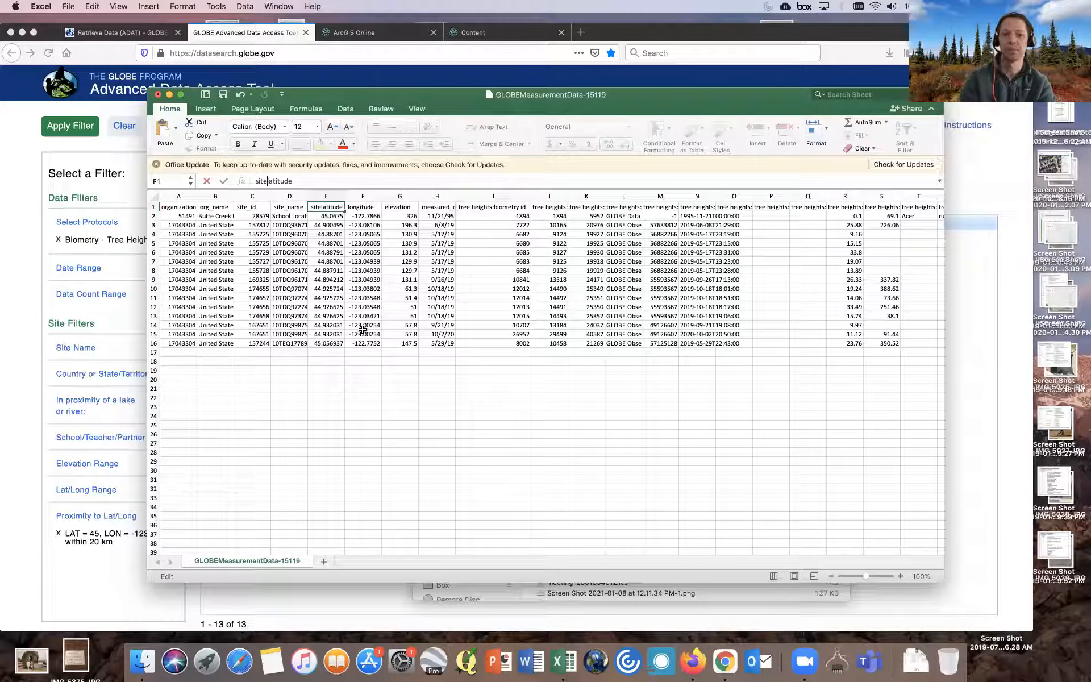
left_click(361, 207)
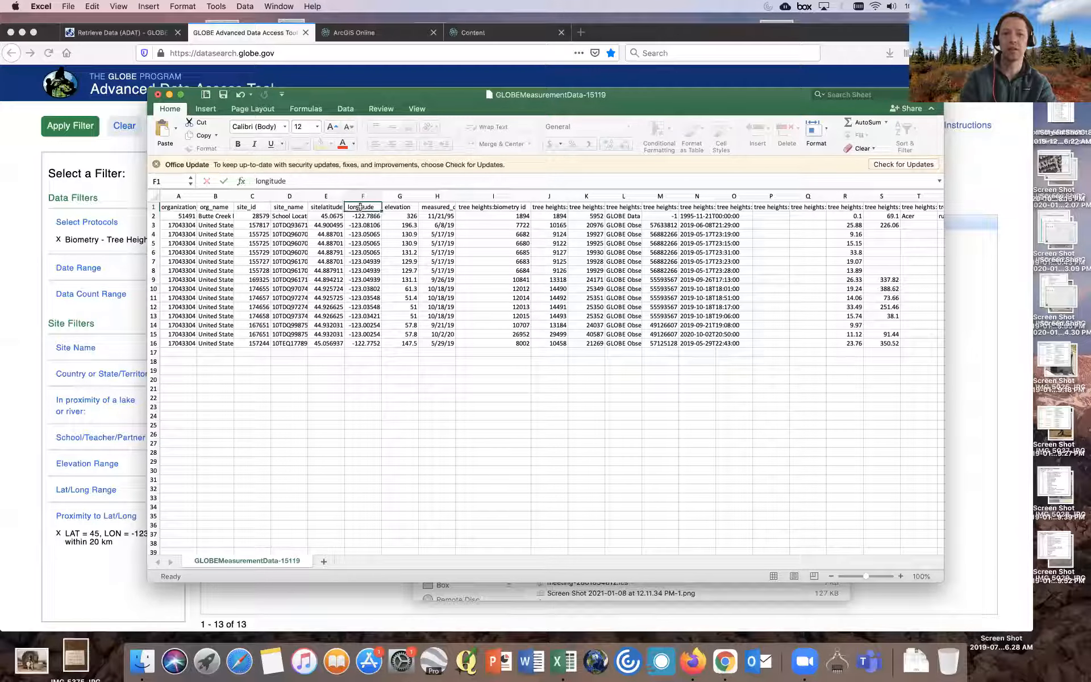
- Rename the longitude header in F1 to sitelongitude
left_click(255, 180)
type("site")
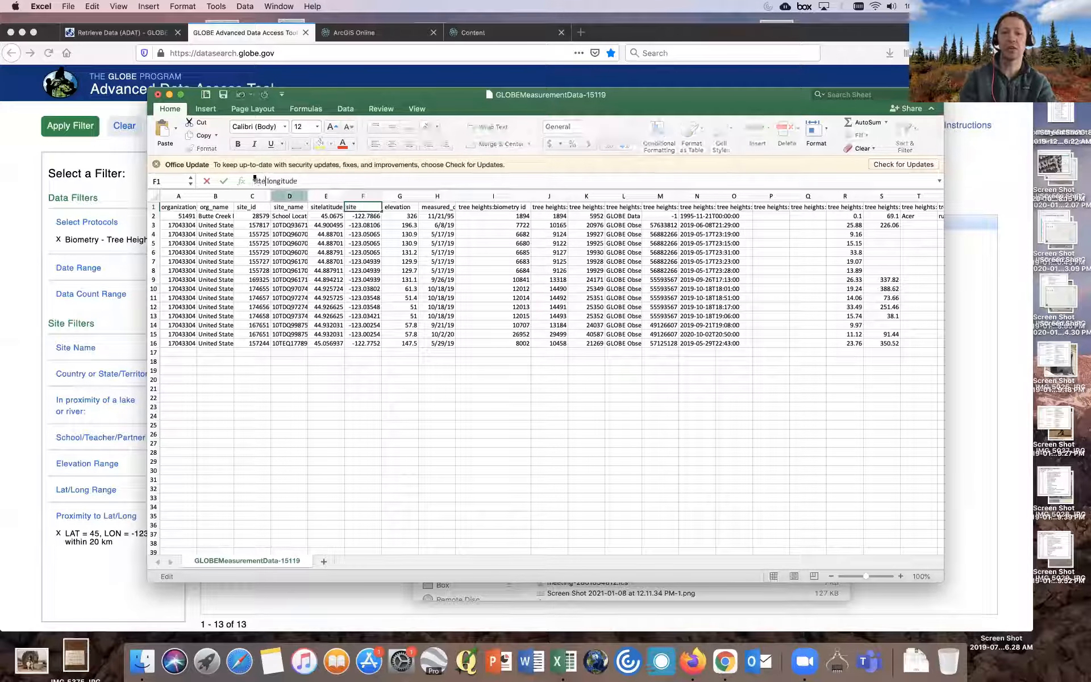
left_click(400, 234)
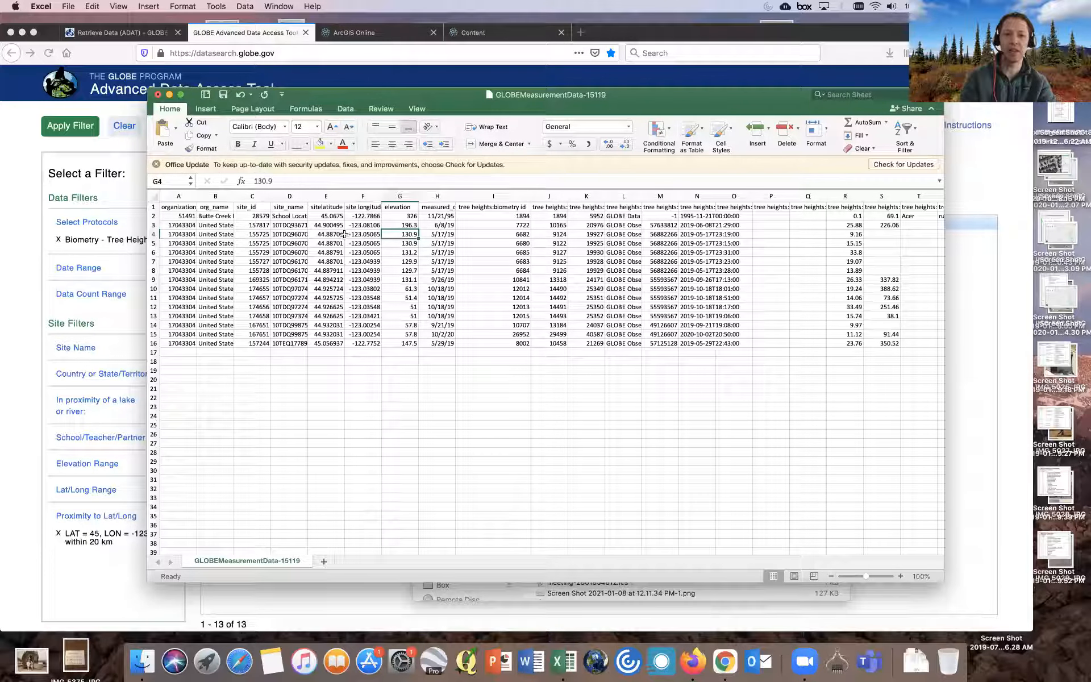
- Examine the site latitude and longitude values in rows 4 and 5
left_click(341, 234)
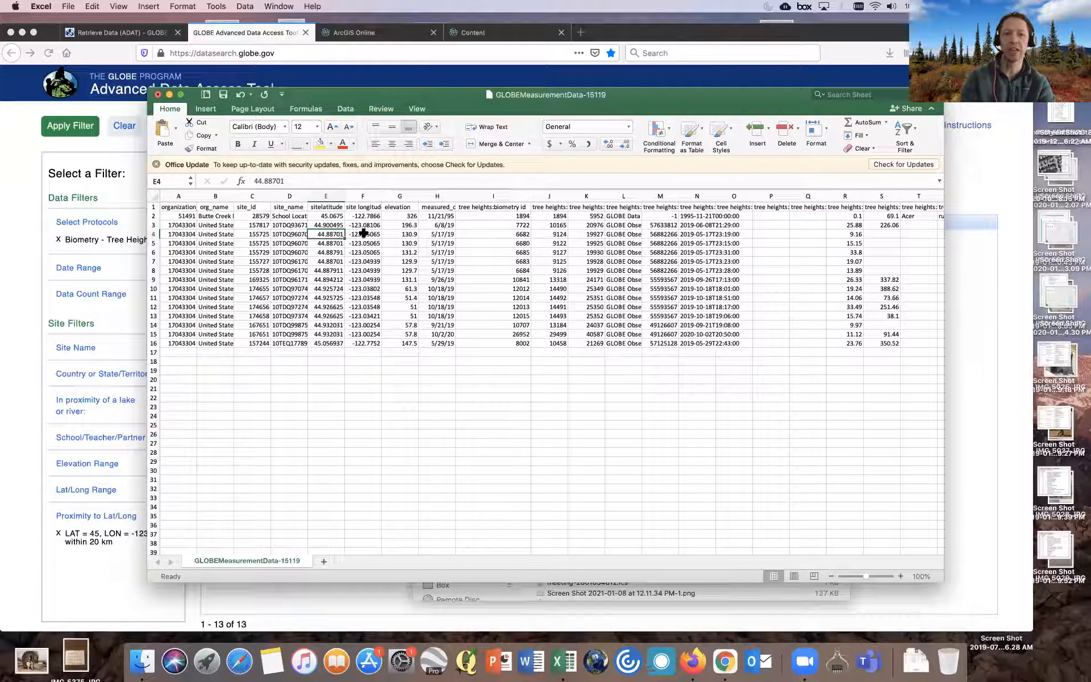
key("shift+Right")
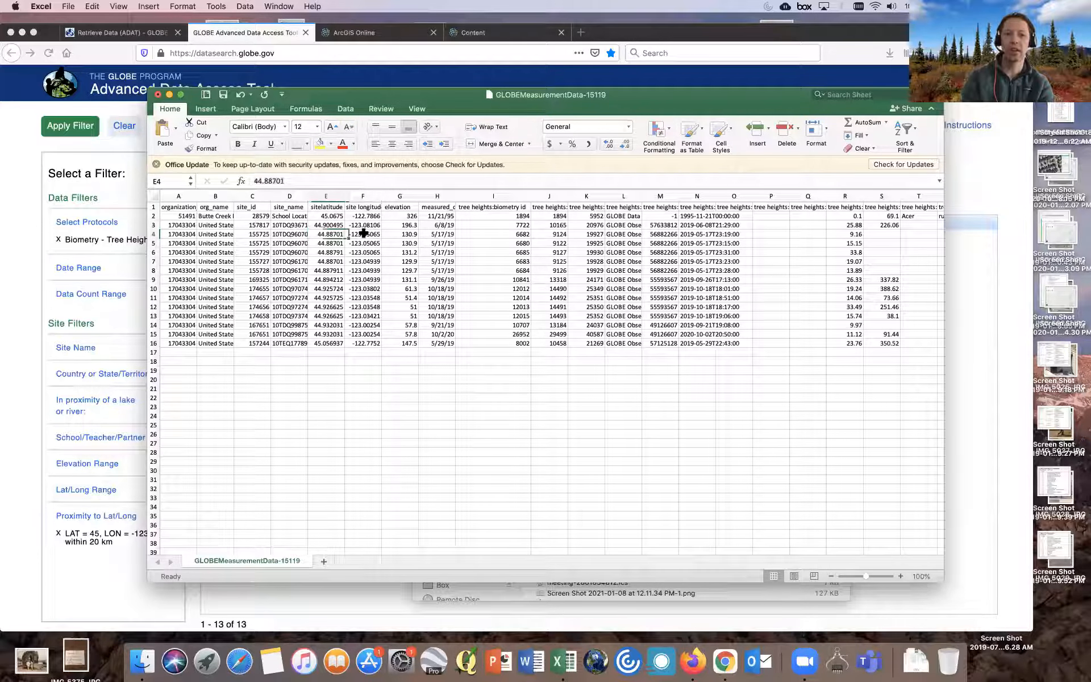
key("shift+Down")
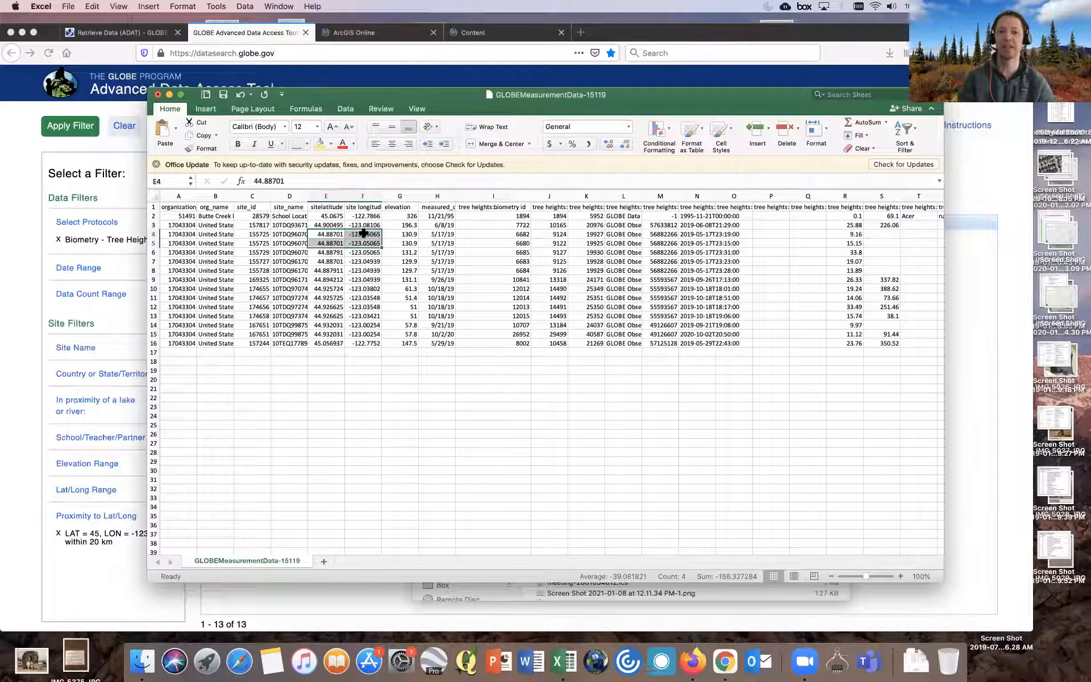
left_click(401, 246)
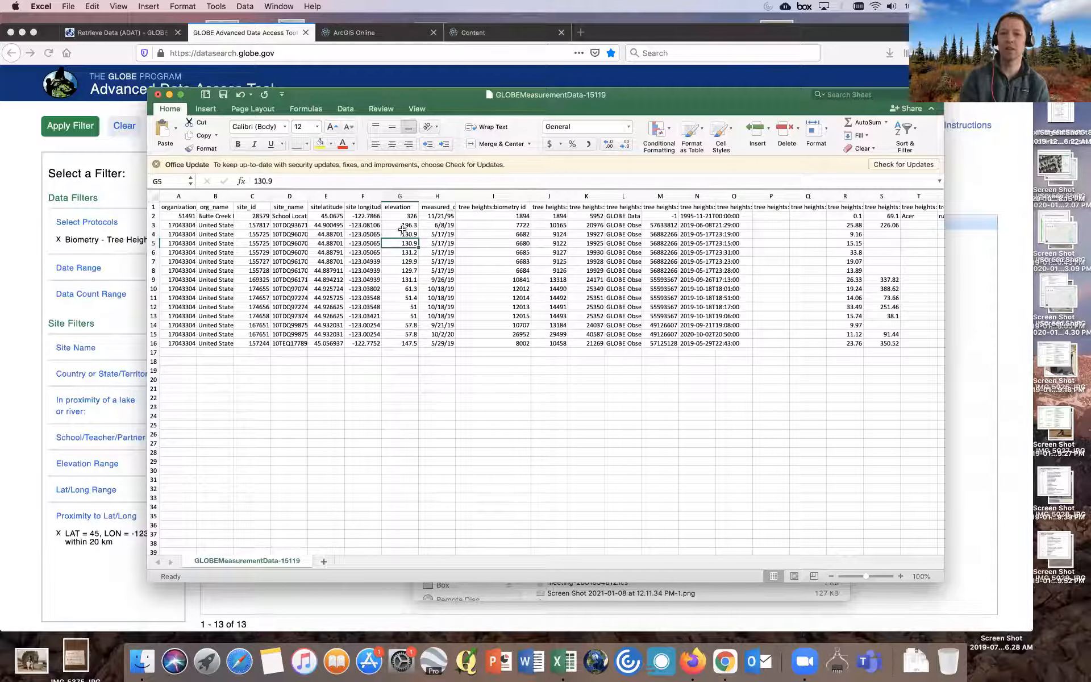
- Rename the tree heights measurement latitude header in AD1 to latitude
scroll(467, 230, "right", 8)
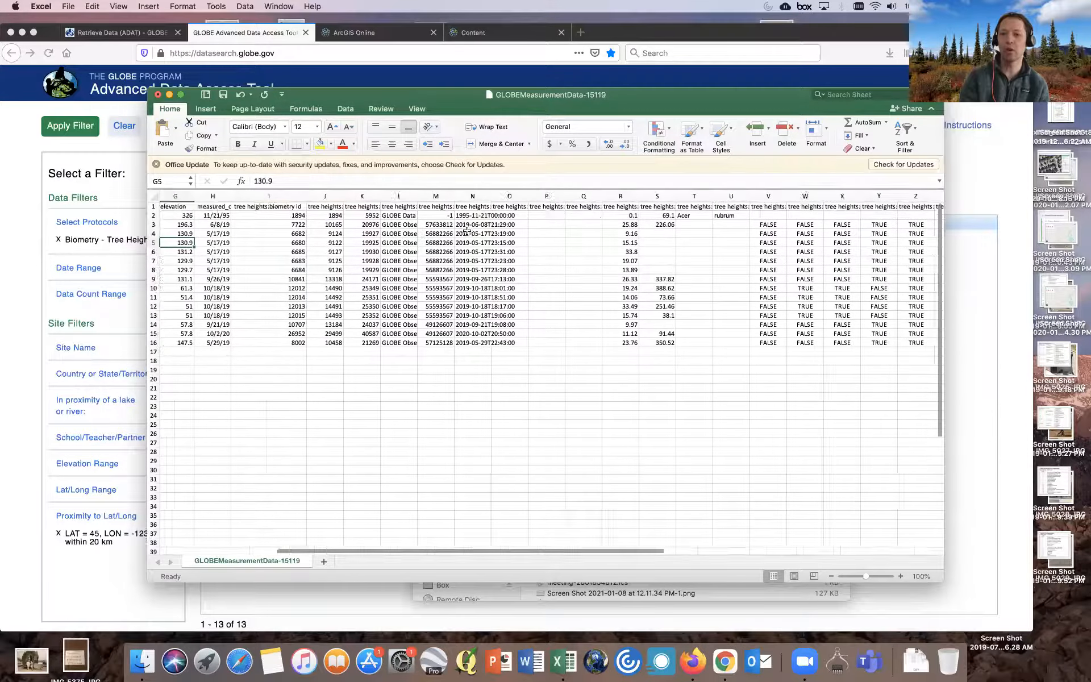
scroll(467, 230, "right", 10)
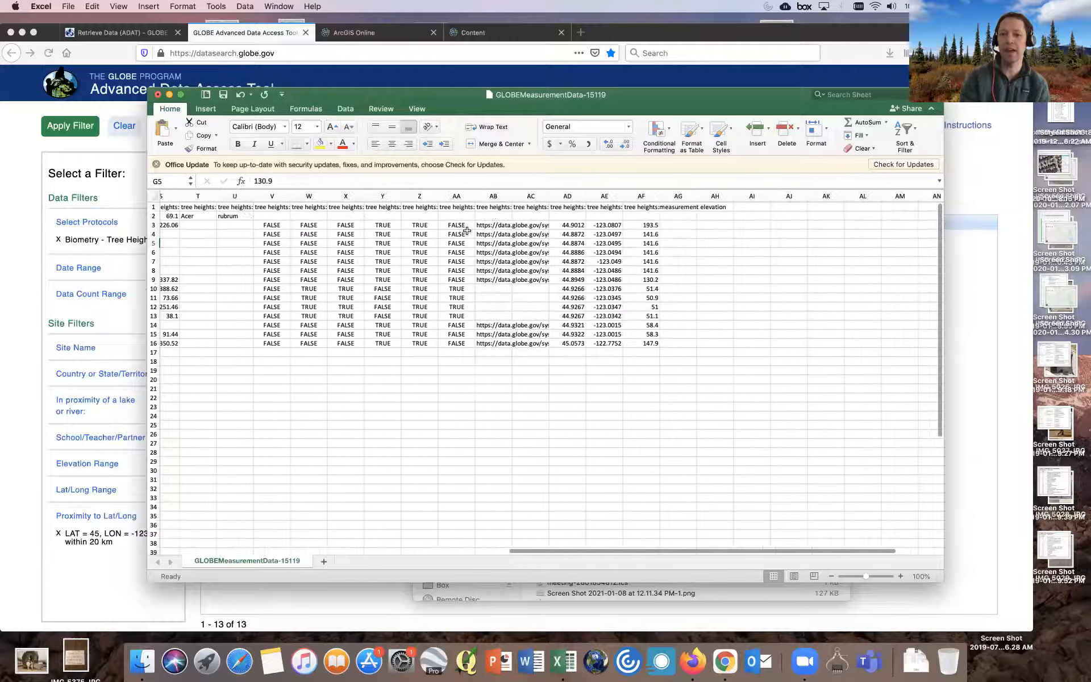
left_click(580, 210)
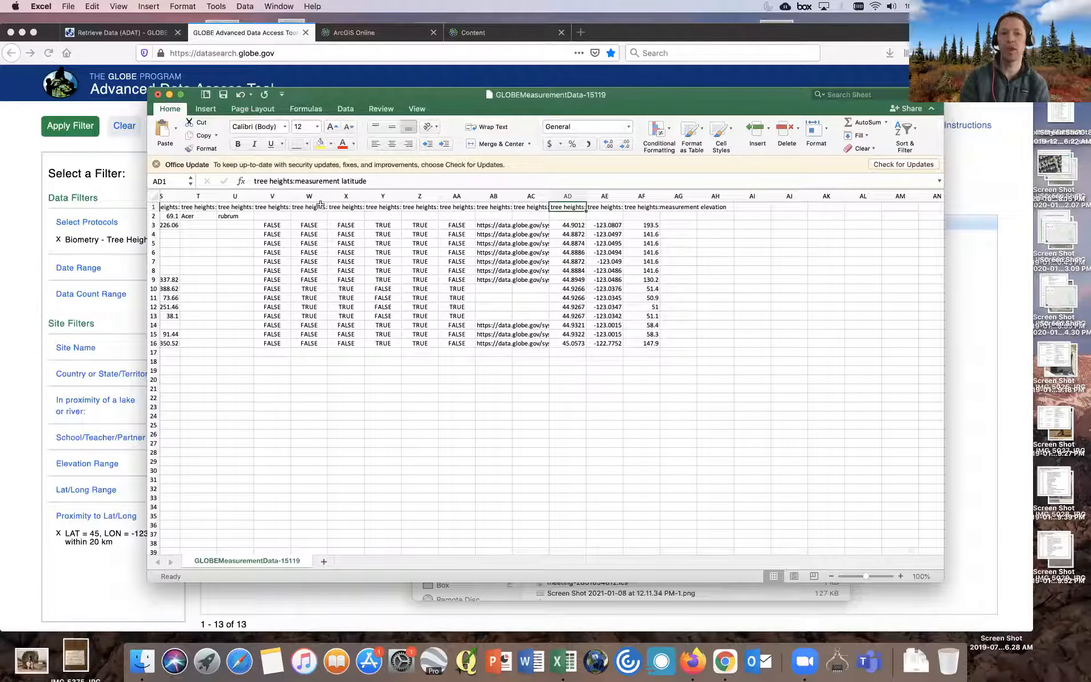
left_click(294, 181)
key("BackSpace")
key("BackSpace")
key("BackSpace")
key("BackSpace")
key("BackSpace")
key("BackSpace")
key("BackSpace")
key("BackSpace")
key("BackSpace")
key("BackSpace")
key("BackSpace")
key("BackSpace")
key("BackSpace")
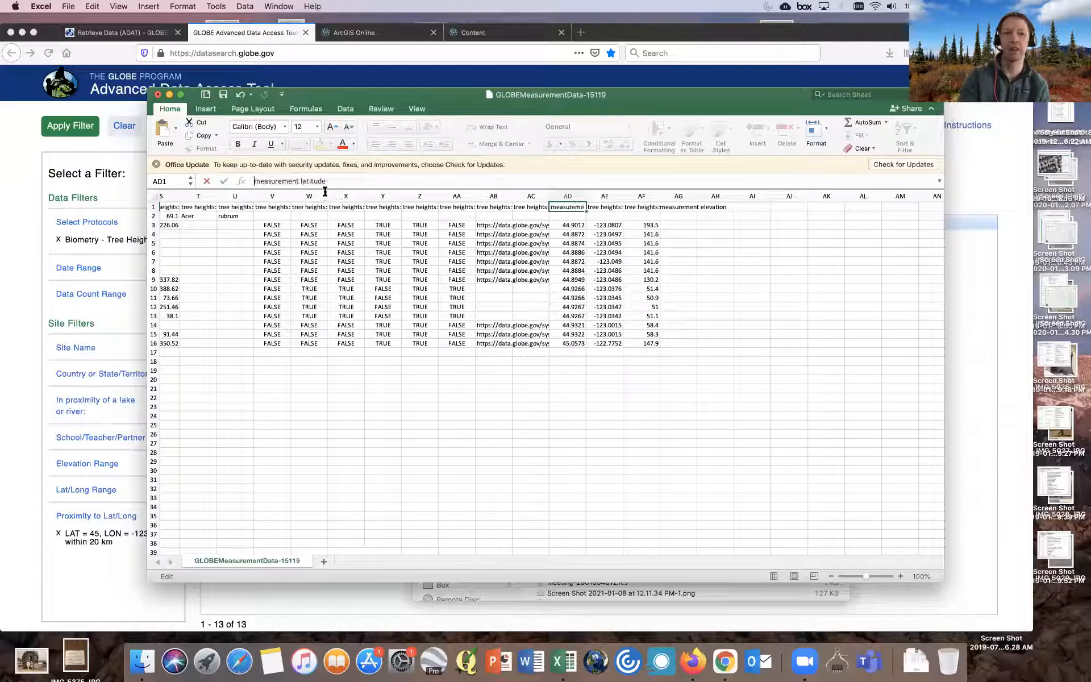
left_click(300, 181)
key("BackSpace")
key("BackSpace")
key("BackSpace")
key("BackSpace")
key("BackSpace")
key("BackSpace")
key("BackSpace")
key("BackSpace")
key("BackSpace")
key("BackSpace")
key("BackSpace")
key("BackSpace")
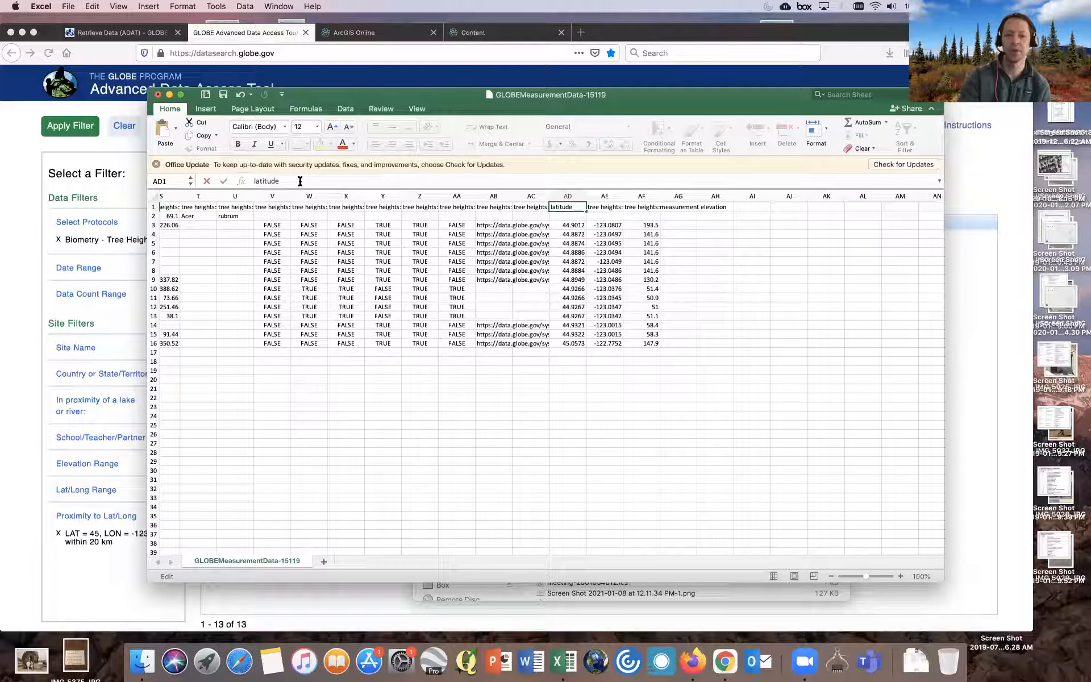
- Rename the tree heights measurement longitude header in AE1 to longitude
left_click(607, 206)
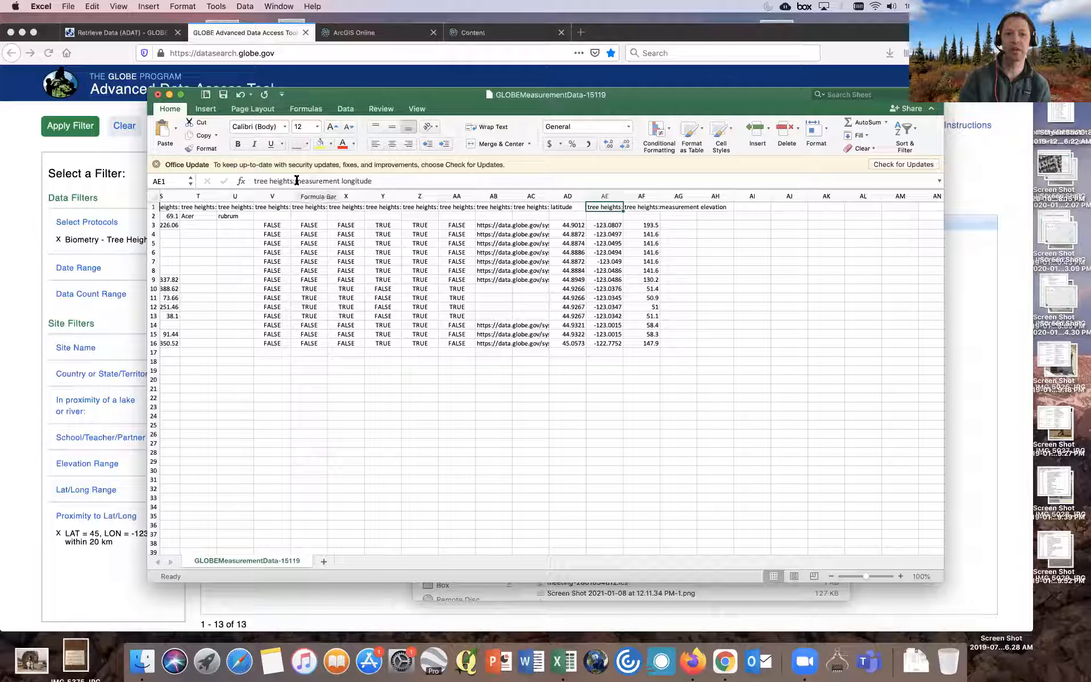
left_click(341, 180)
key("BackSpace")
key("BackSpace")
key("BackSpace")
key("BackSpace")
key("BackSpace")
key("BackSpace")
key("BackSpace")
key("BackSpace")
key("BackSpace")
key("BackSpace")
key("BackSpace")
key("BackSpace")
key("BackSpace")
key("BackSpace")
key("BackSpace")
key("BackSpace")
key("BackSpace")
key("BackSpace")
key("BackSpace")
key("BackSpace")
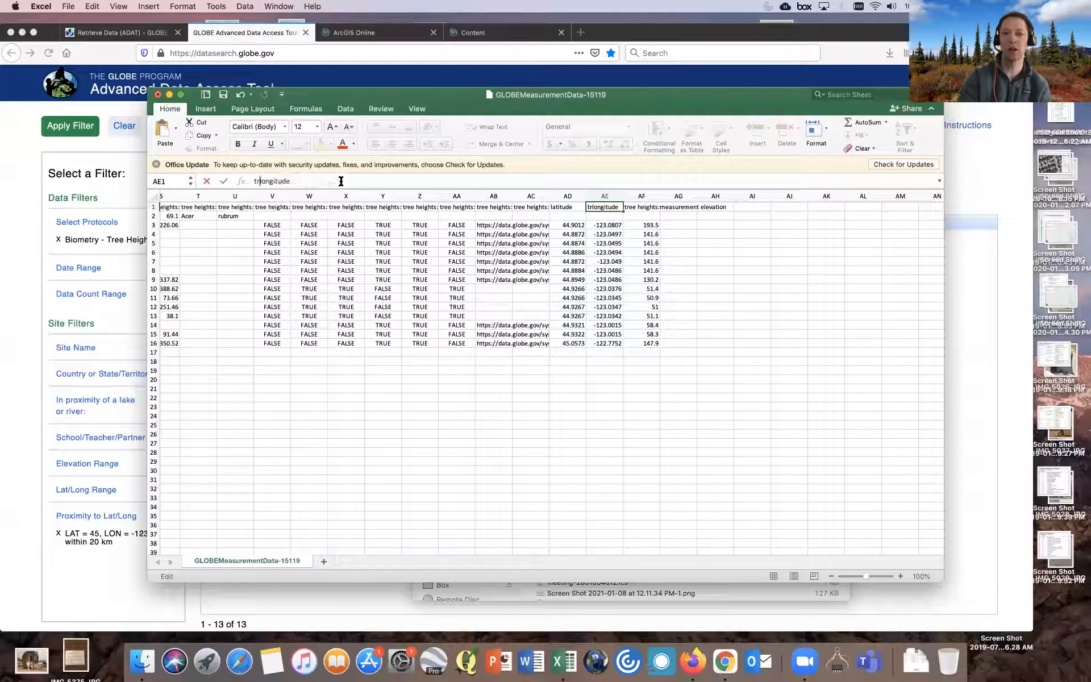
key("BackSpace")
key("BackSpace")
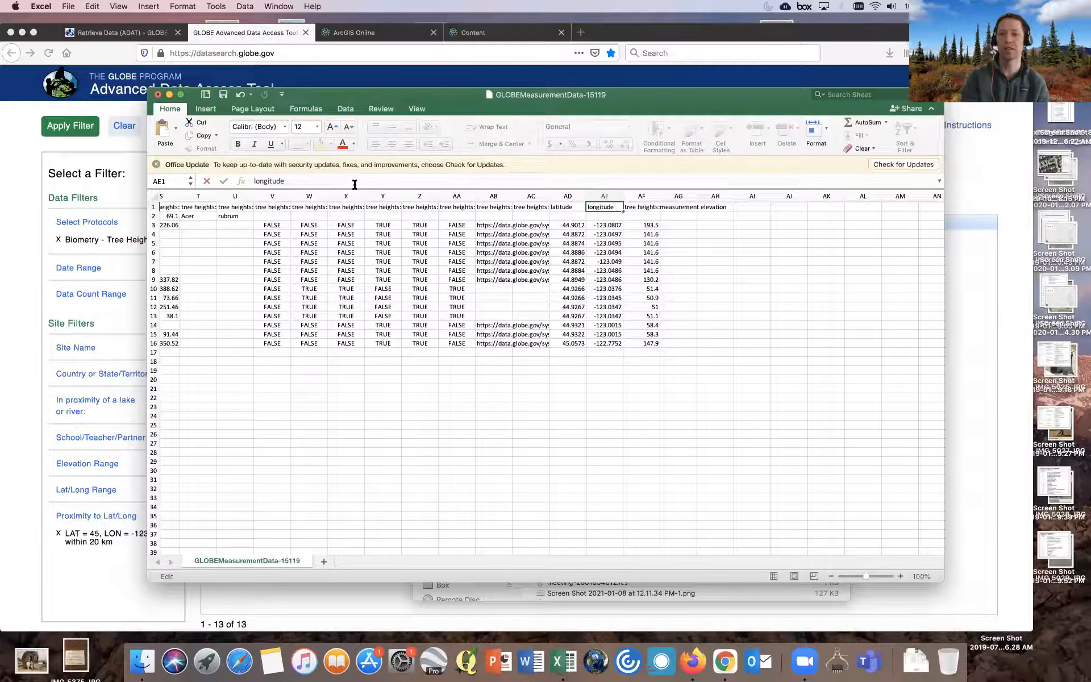
left_click(444, 245)
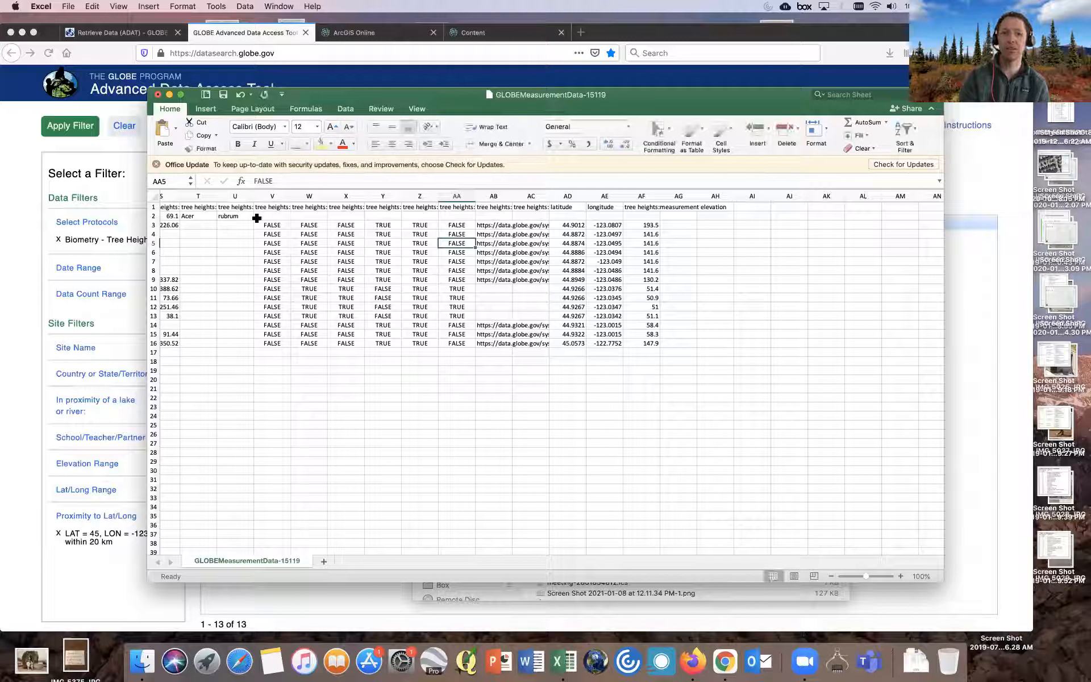
- Inspect the first data record in row 2, including its site coordinates and measurement date
left_click(153, 216)
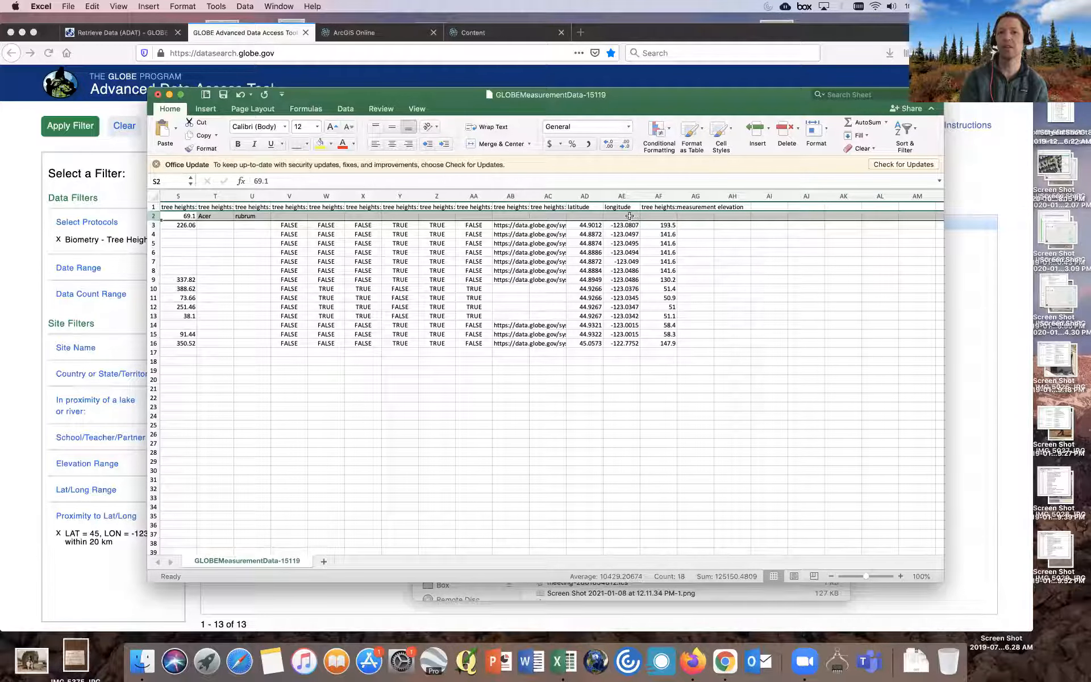
scroll(257, 222, "left", 10)
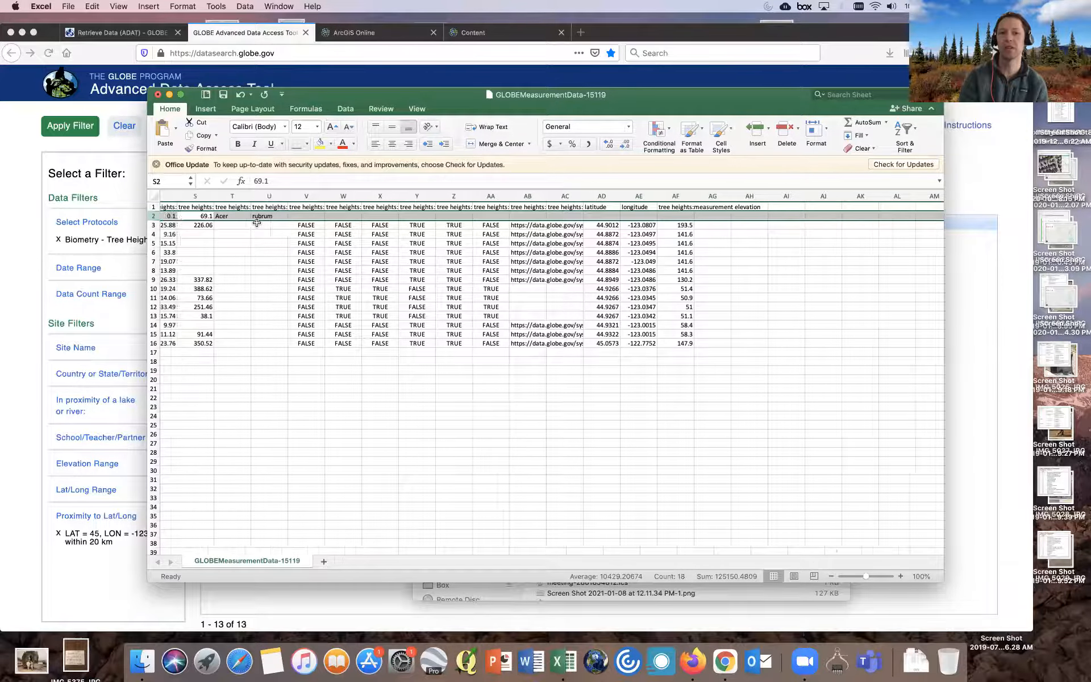
scroll(257, 222, "left", 8)
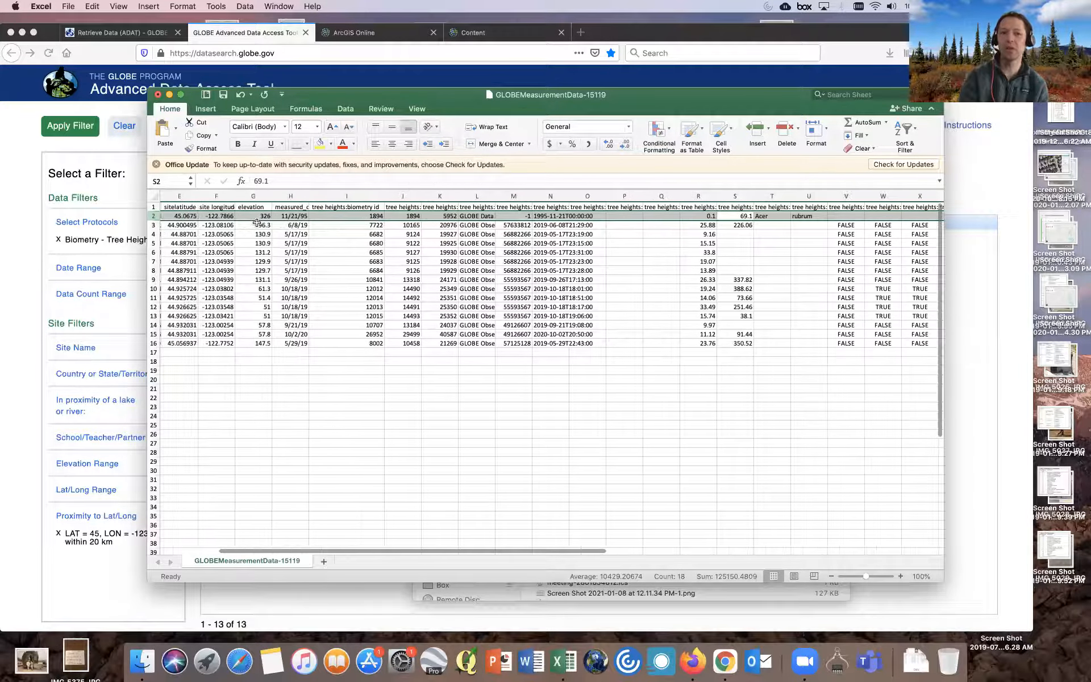
scroll(257, 222, "left", 3)
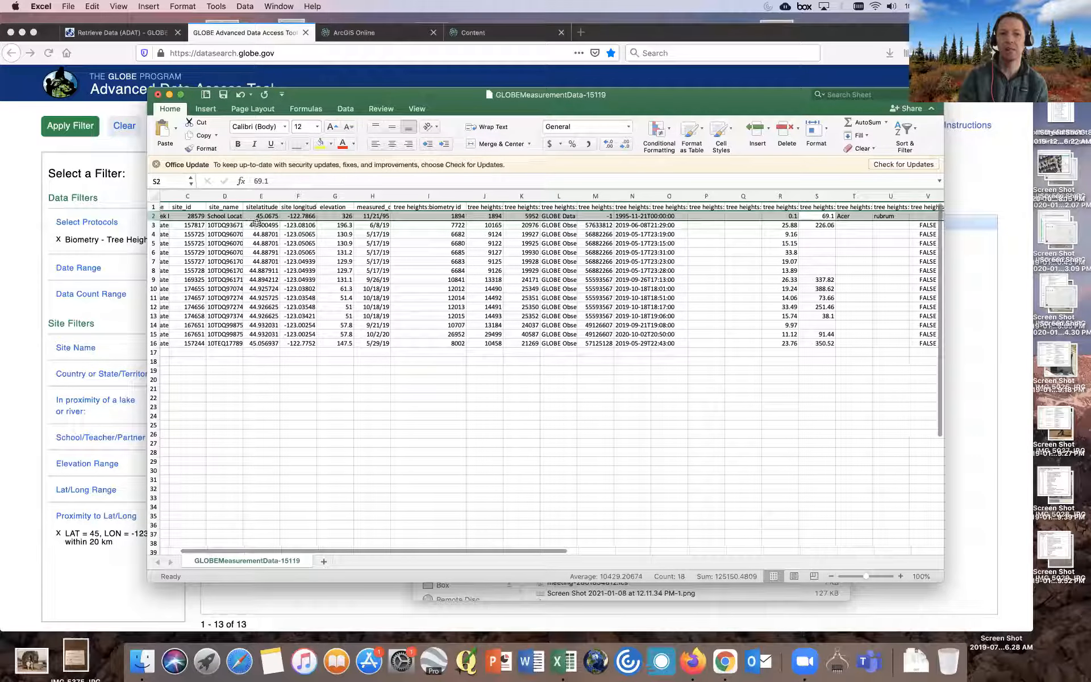
left_click(279, 230)
left_click(267, 216)
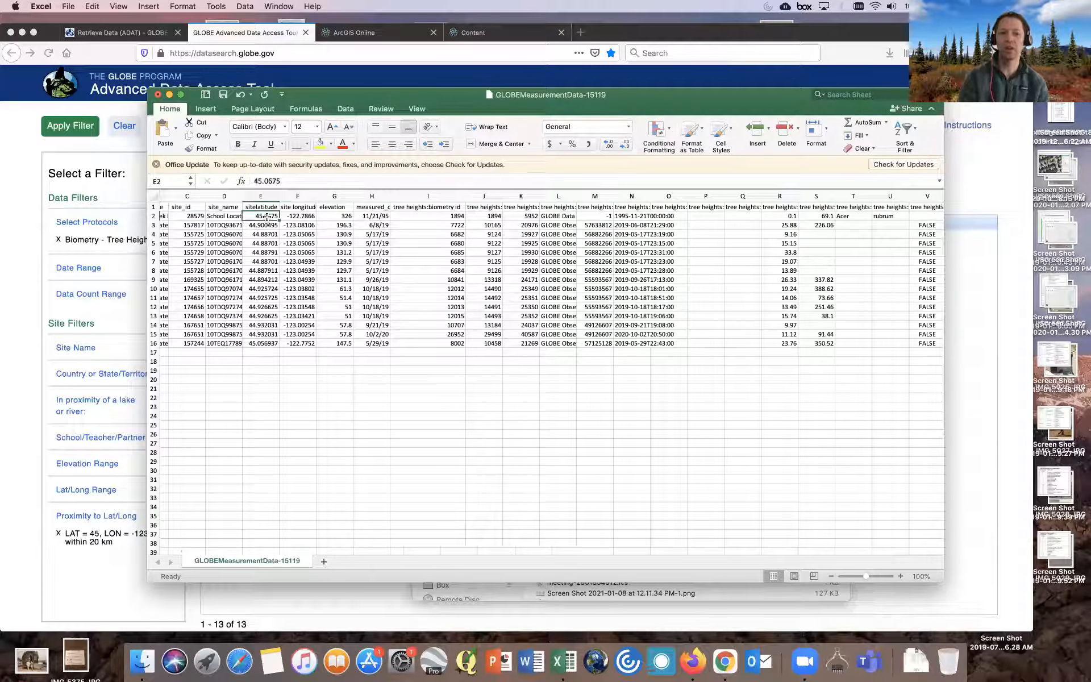
key("shift+Right")
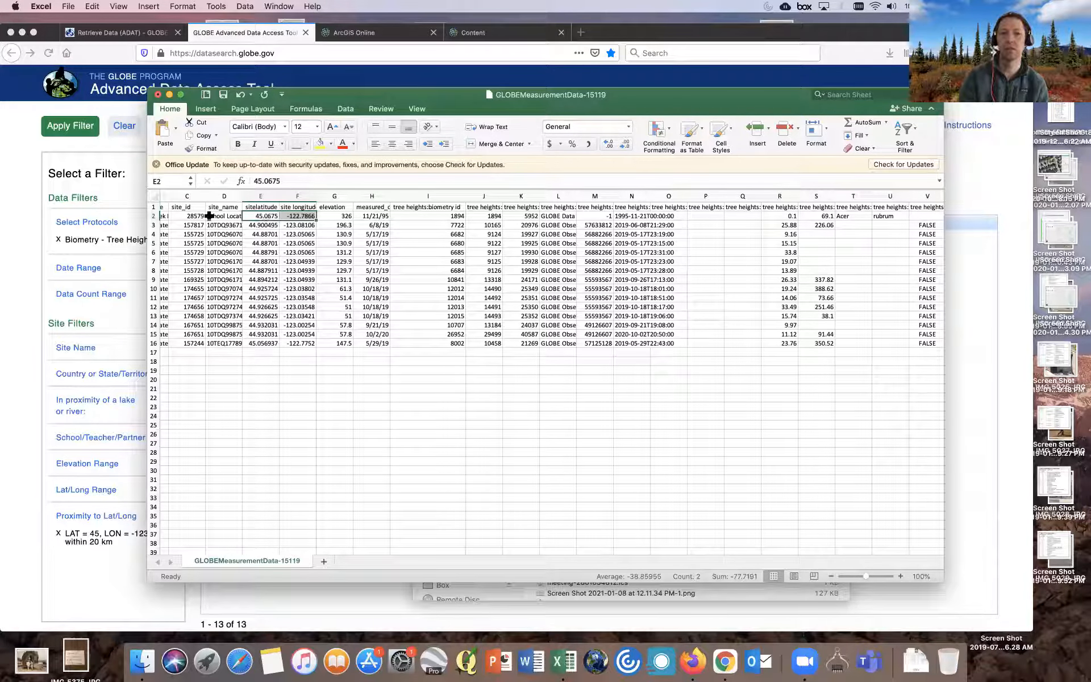
left_click(154, 216)
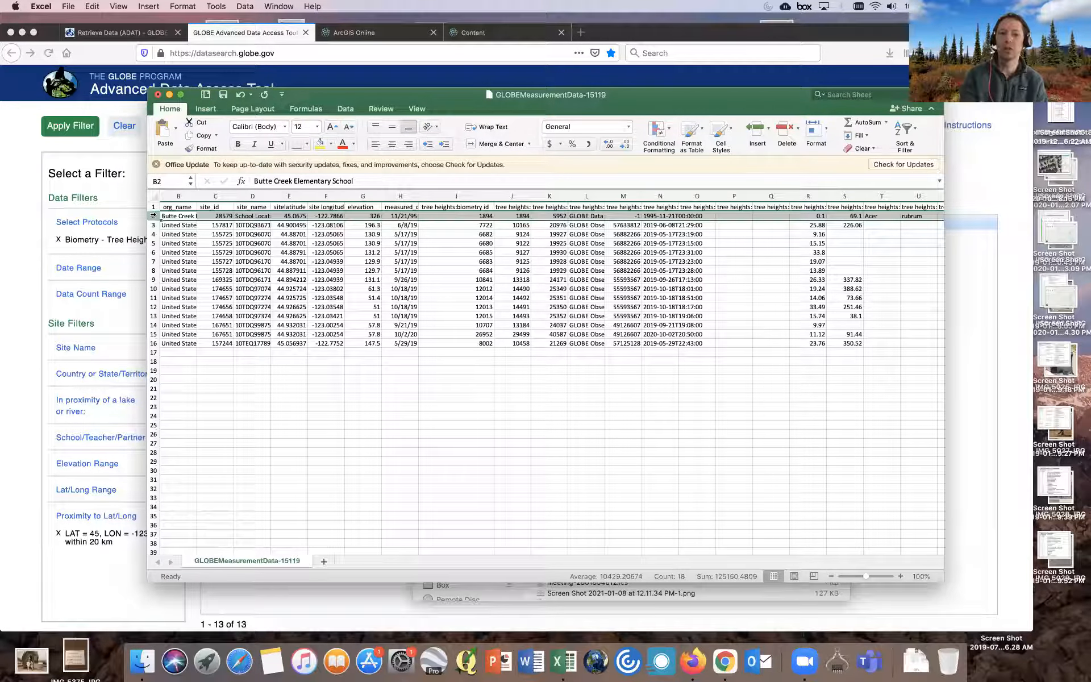
left_click(662, 218)
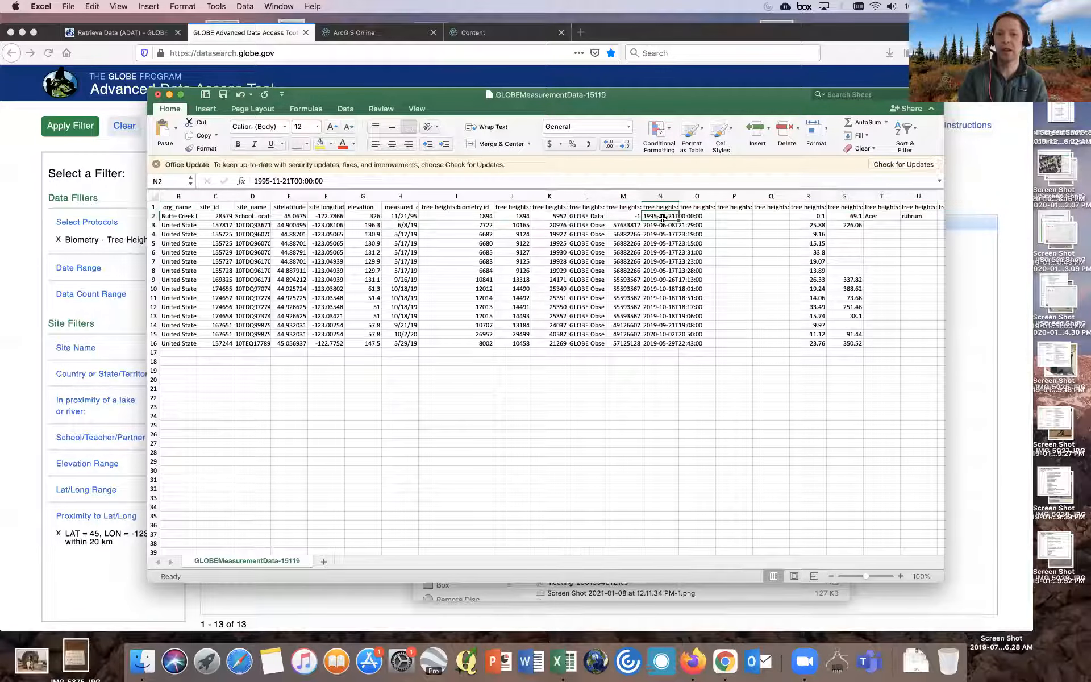
left_click(324, 180)
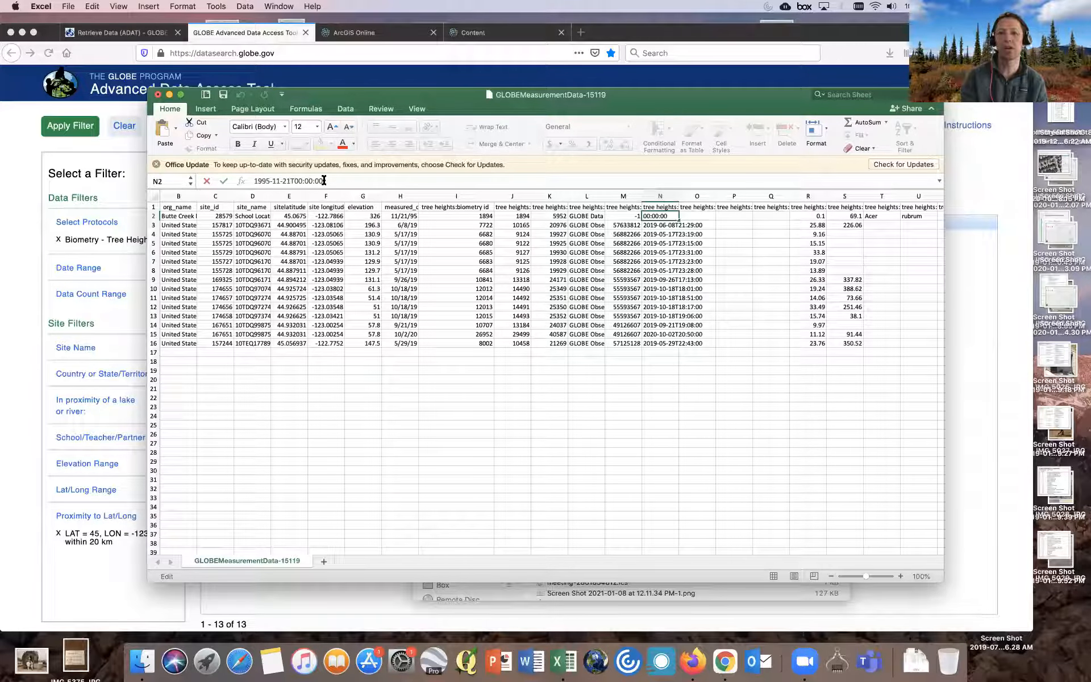
- Delete row 2 containing the 1995 measurement record
left_click(154, 216)
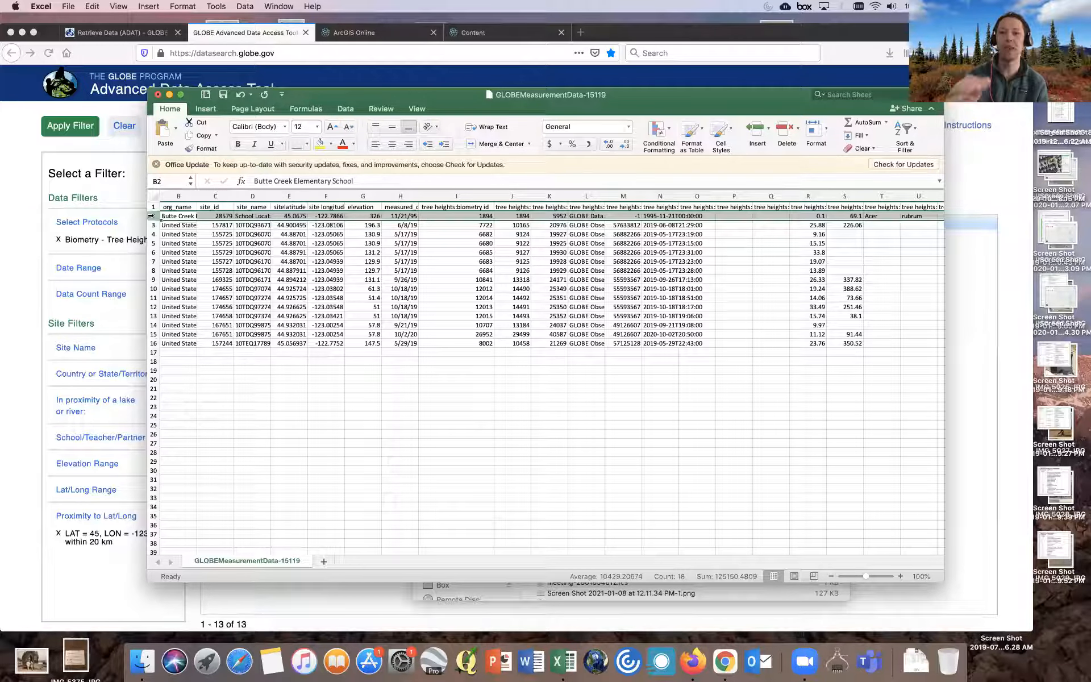
right_click(150, 216)
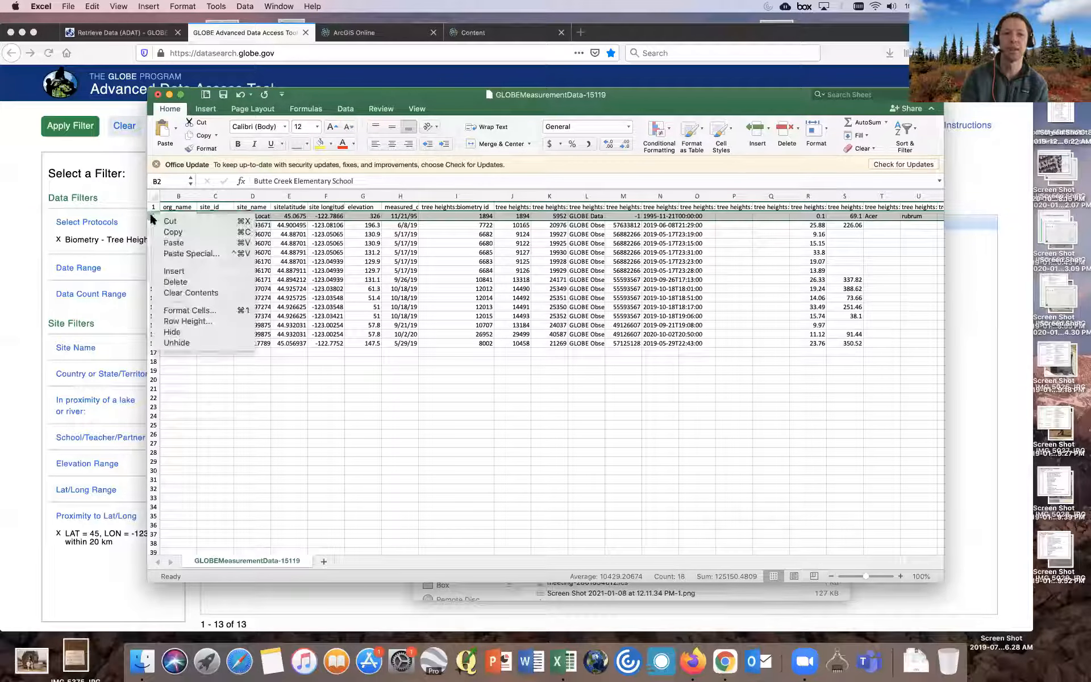
left_click(168, 281)
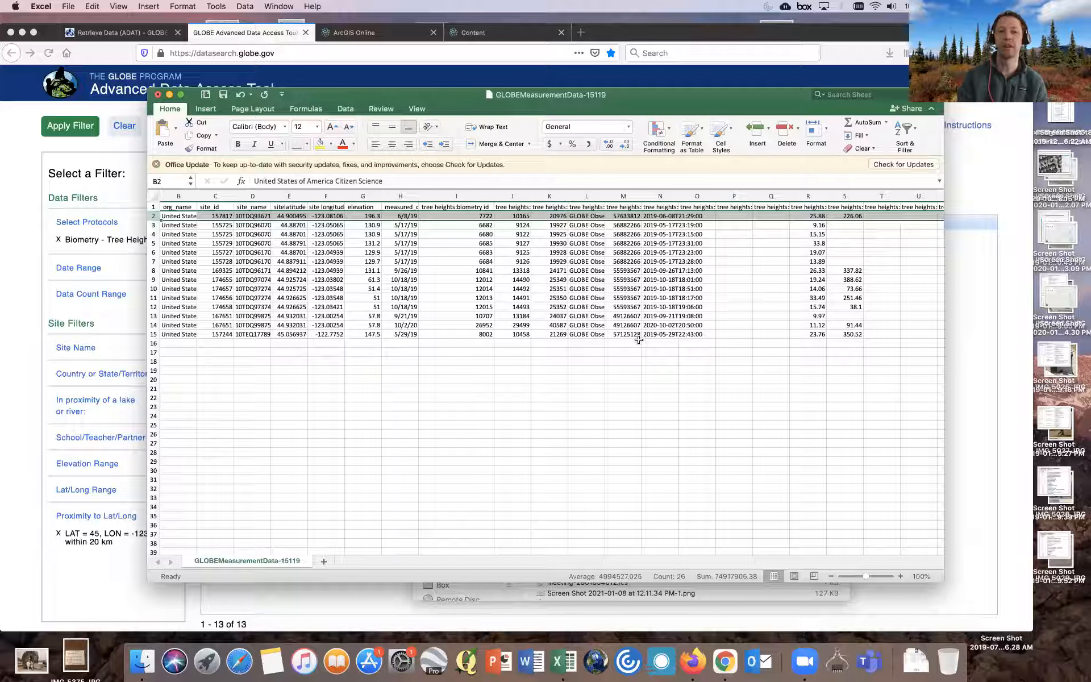
- Select the whole data range from AF15 back to A1
left_click(616, 334)
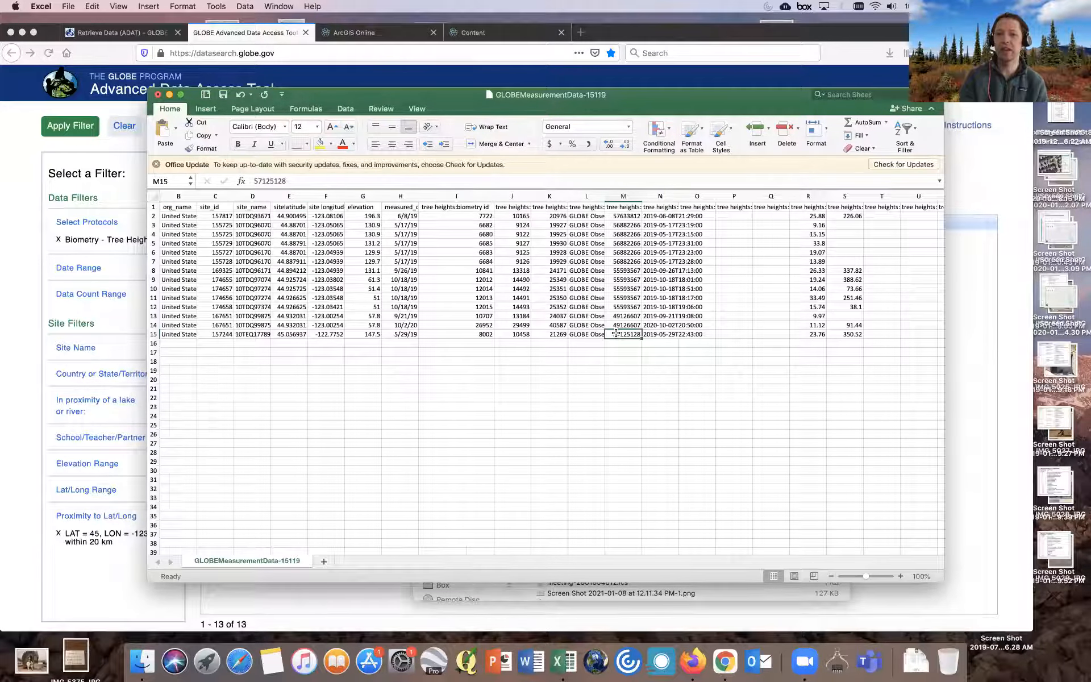
scroll(615, 334, "right", 10)
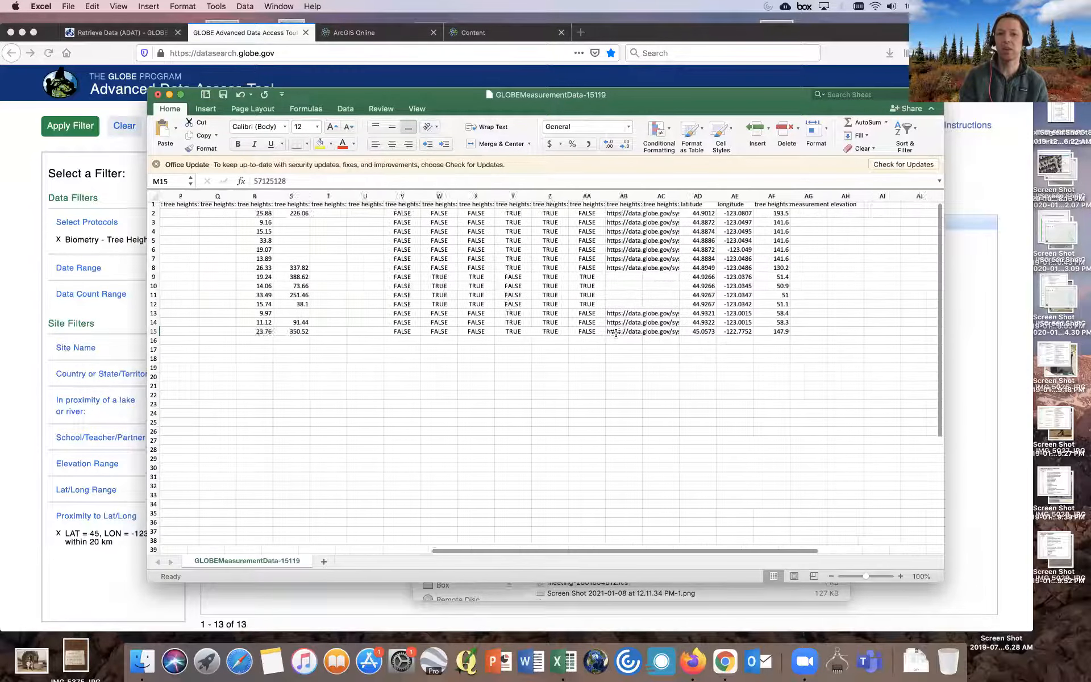
scroll(616, 334, "right", 3)
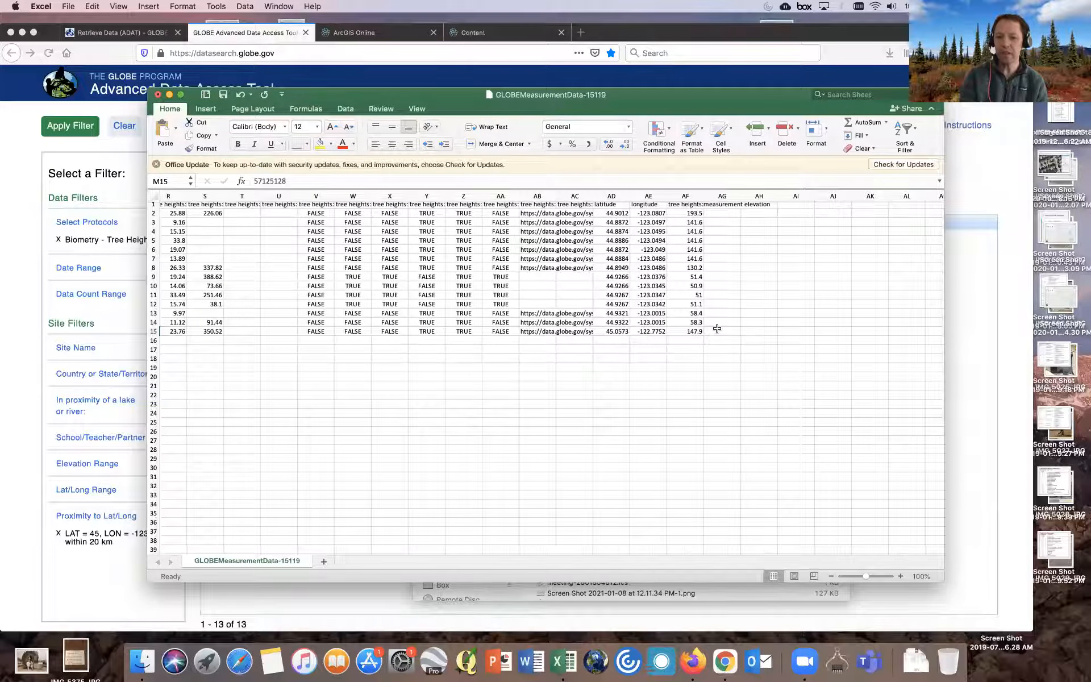
left_click(697, 331)
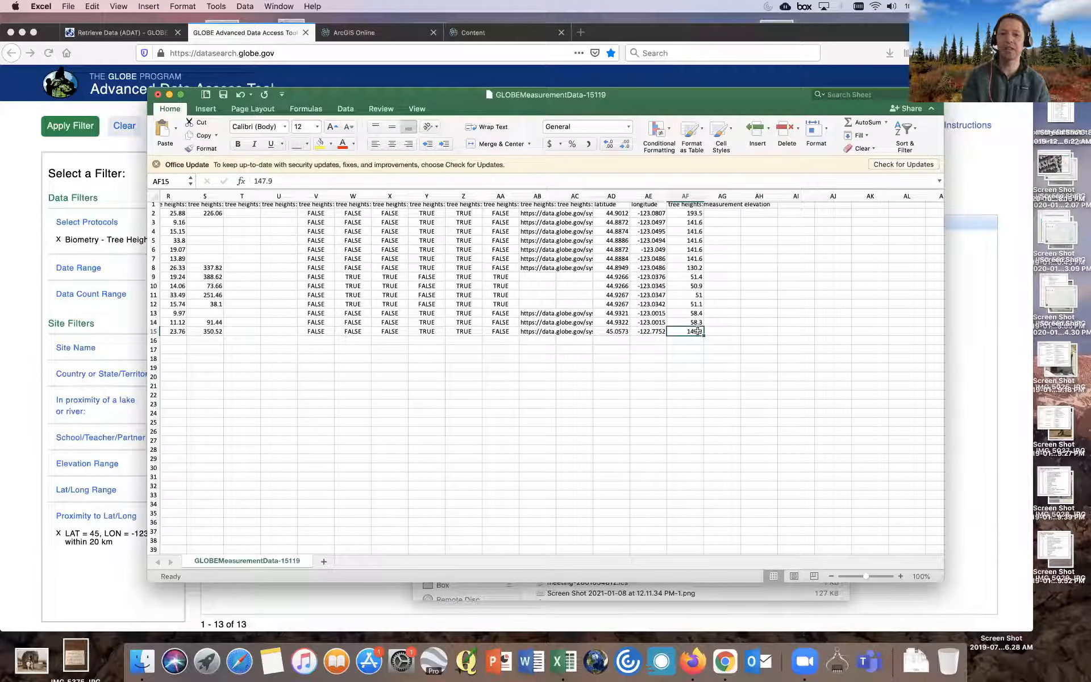
left_click_drag(698, 331, 175, 197)
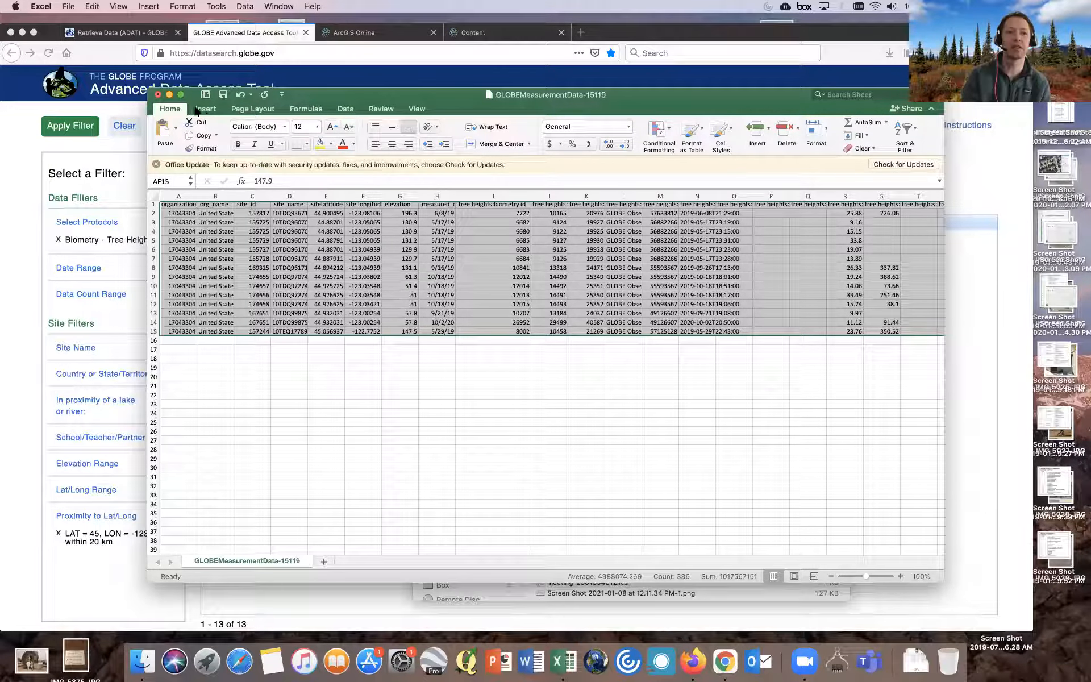
- Save the sheet as a CSV file named GLOBEMeasurementData_TreesHeight_ followed by the owner's first name and StudyArea, keeping the CSV format
left_click(68, 6)
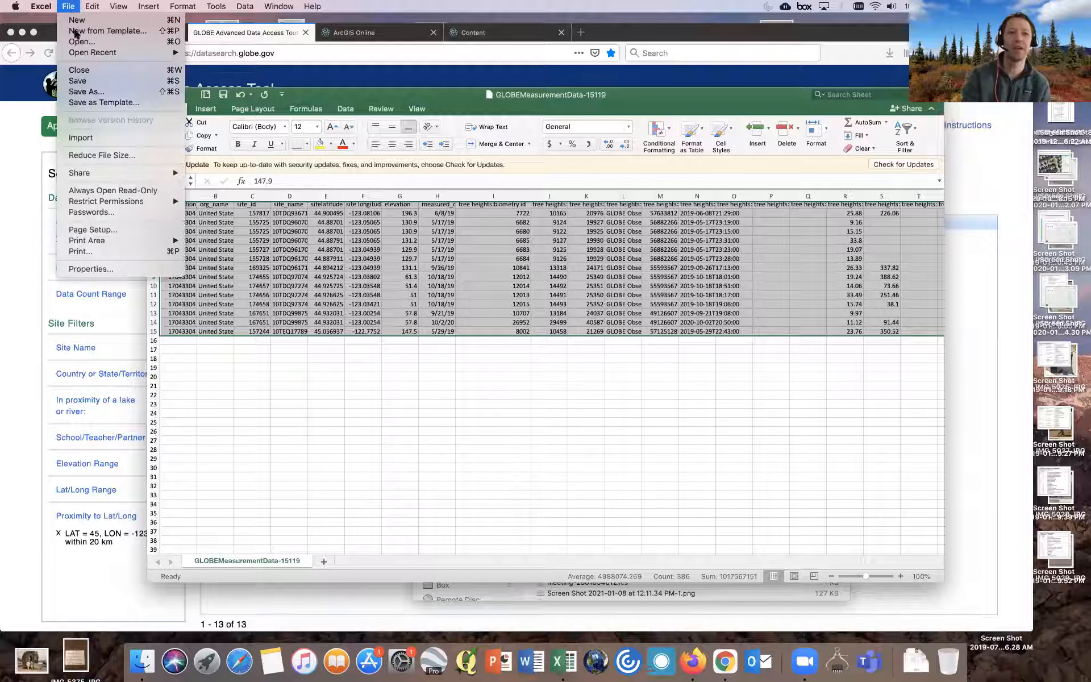
left_click(88, 91)
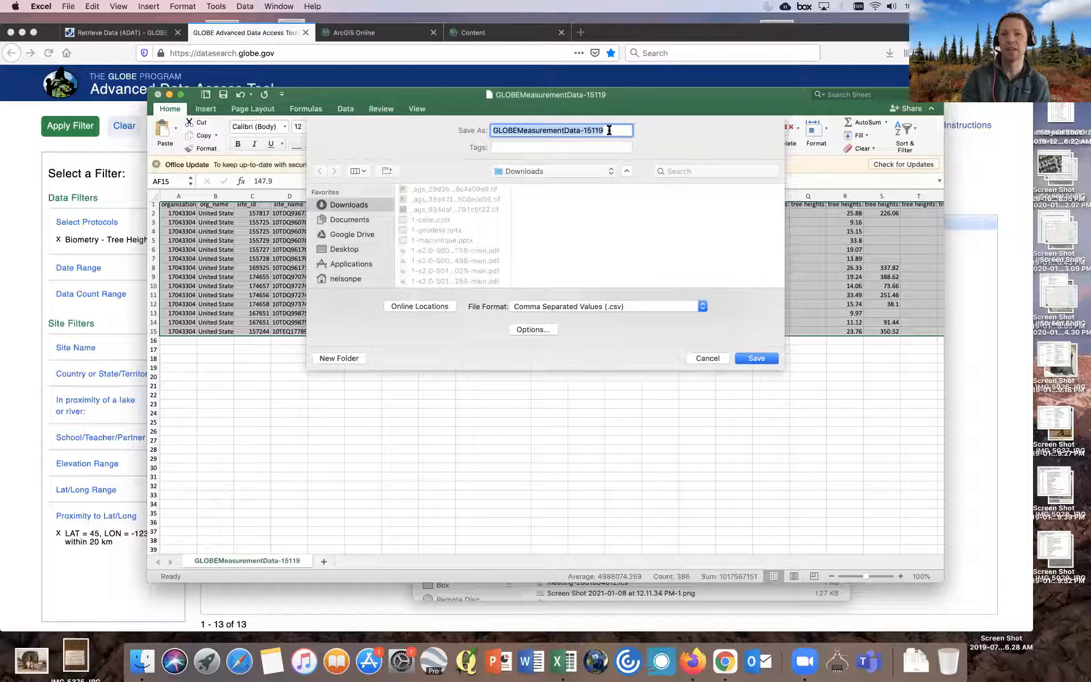
left_click(605, 130)
key("BackSpace")
key("BackSpace")
key("BackSpace")
key("BackSpace")
key("BackSpace")
key("BackSpace")
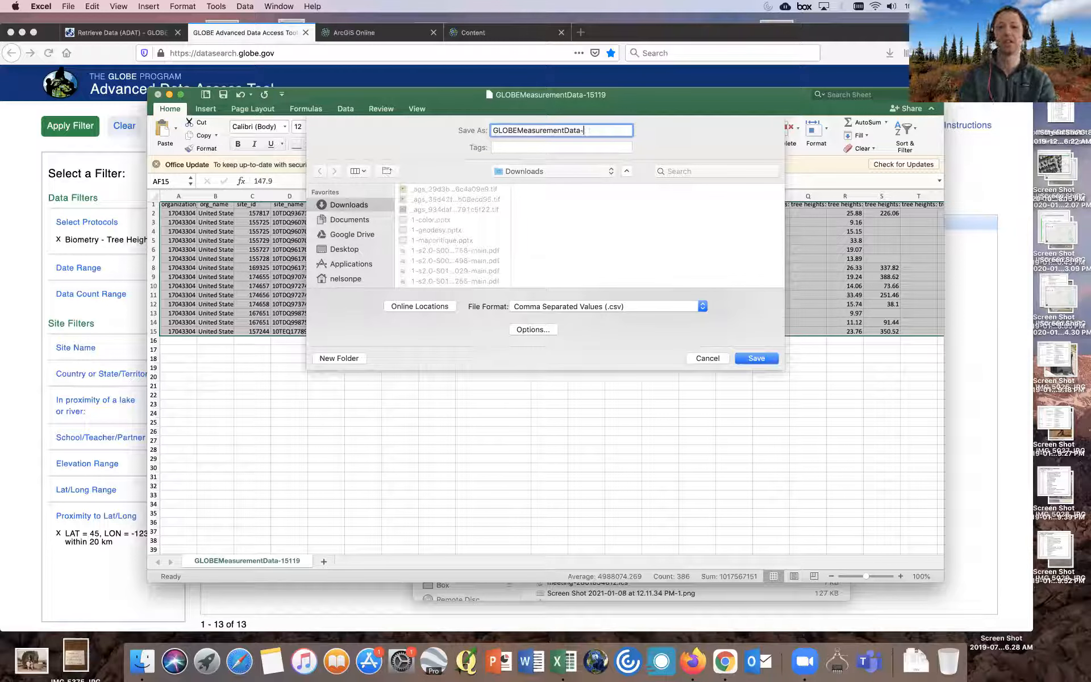
type("_Trees")
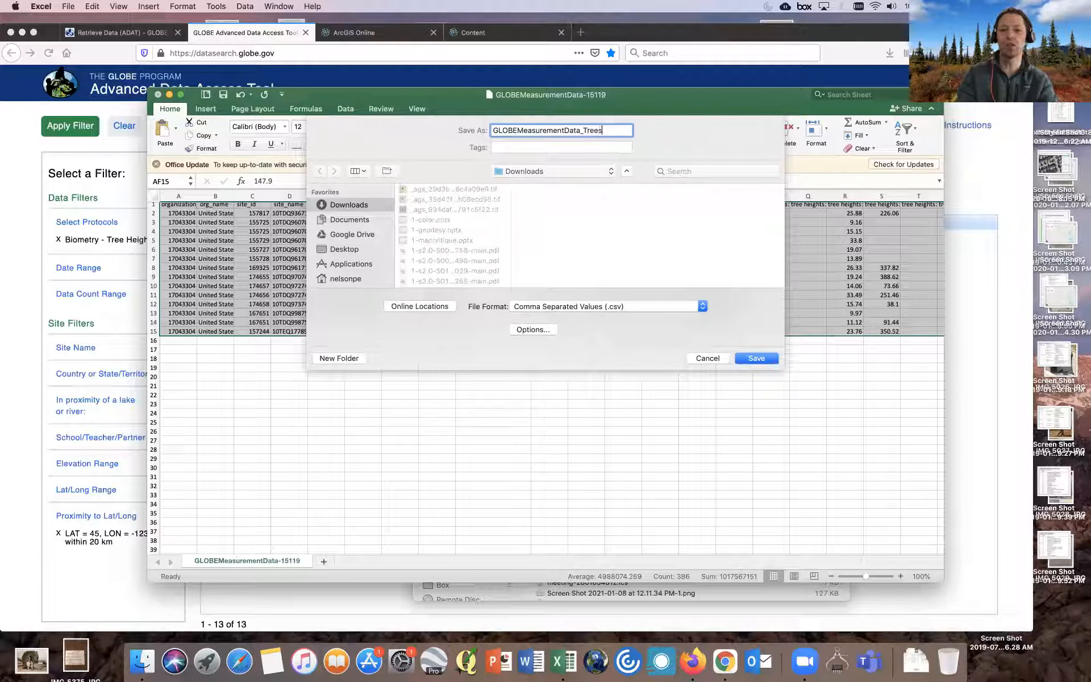
type("Height")
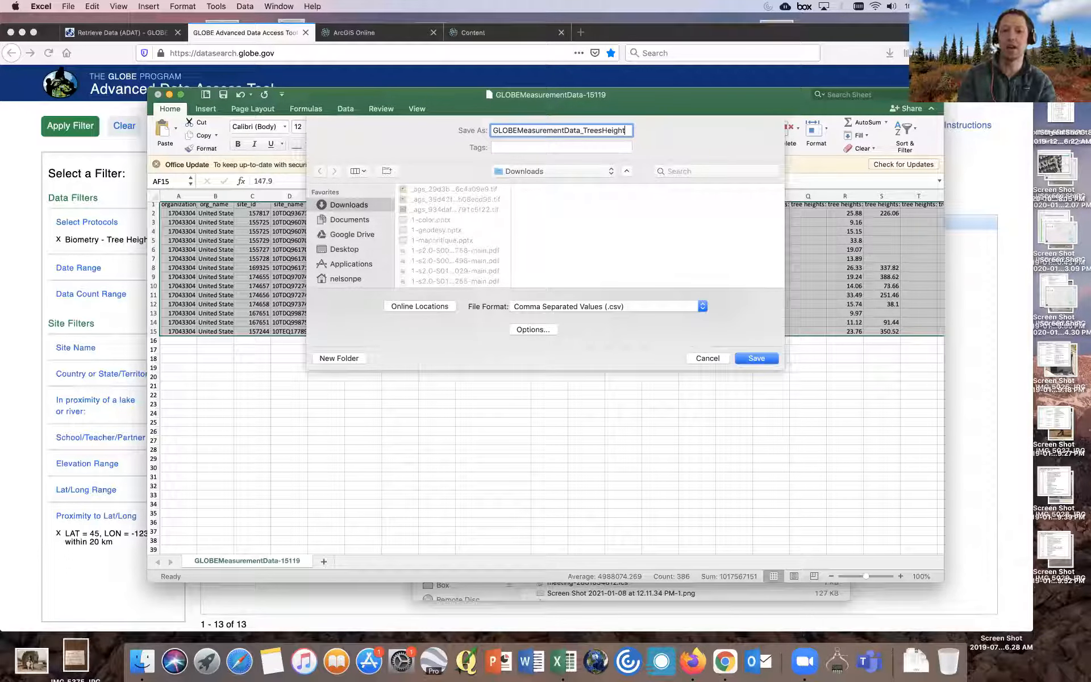
type("_P")
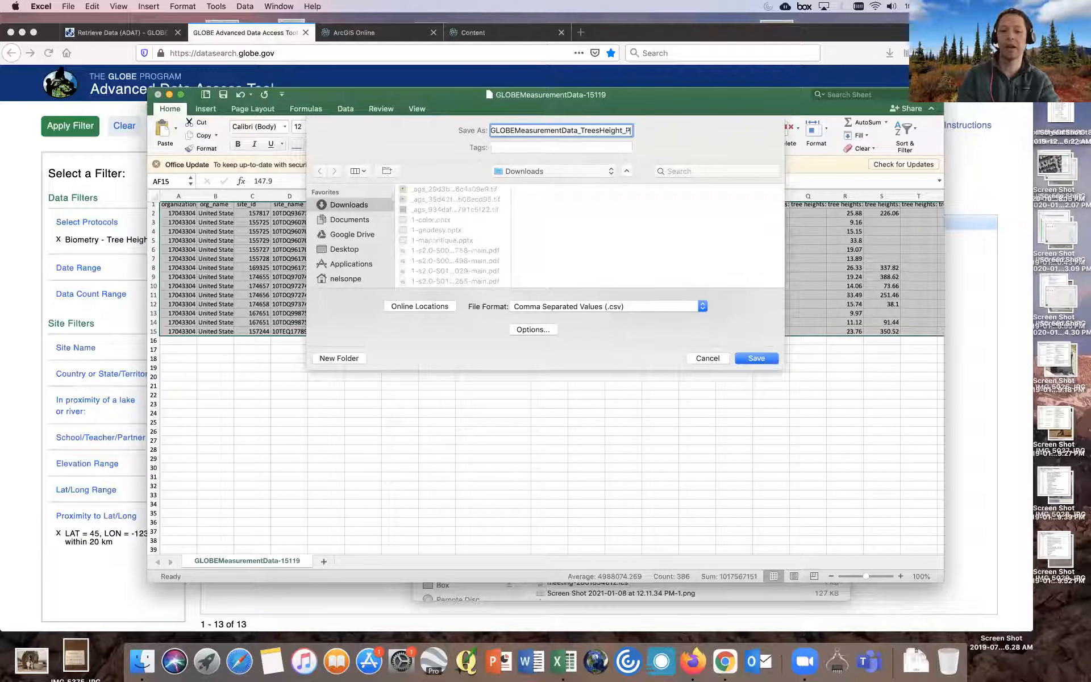
type("edersStuda")
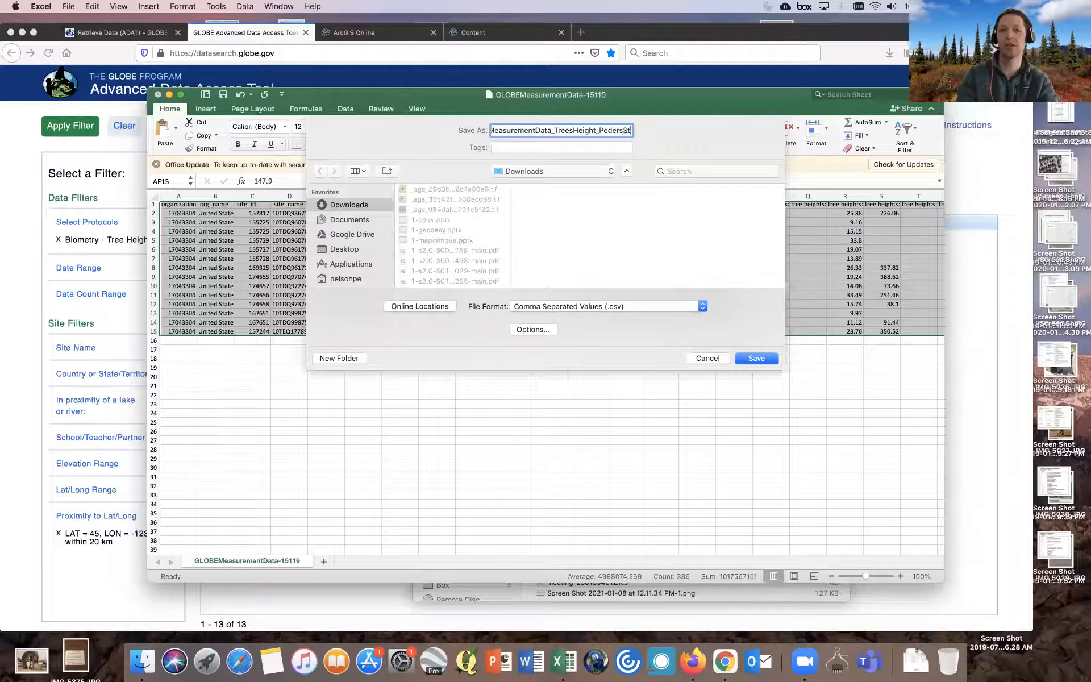
key("BackSpace")
type("yArea")
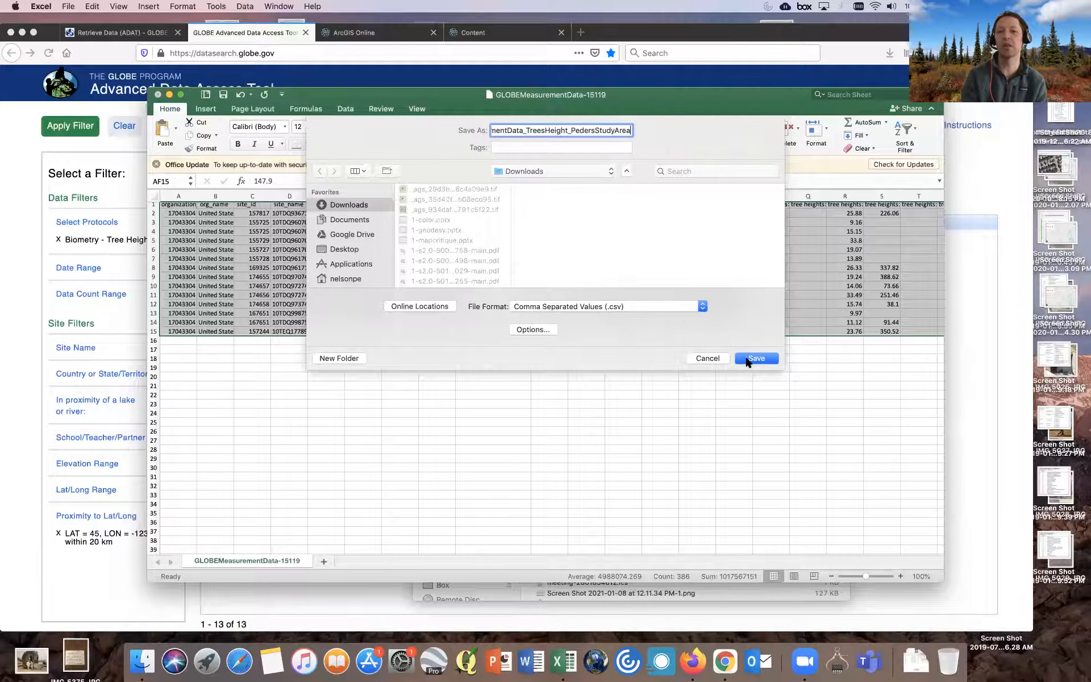
left_click(746, 359)
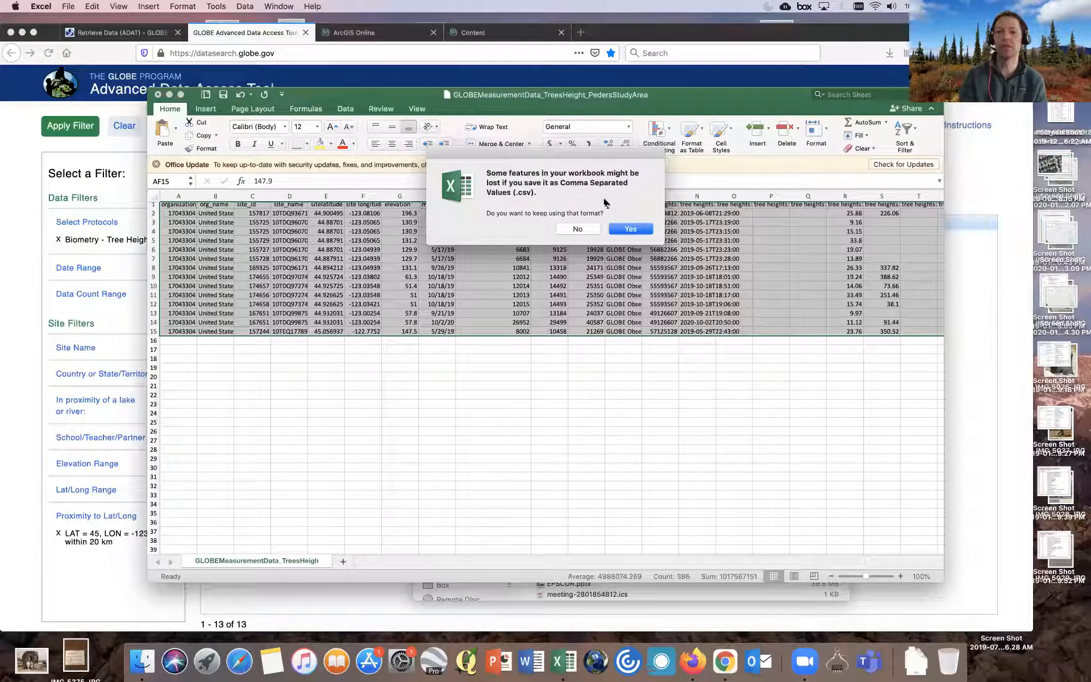
left_click(620, 229)
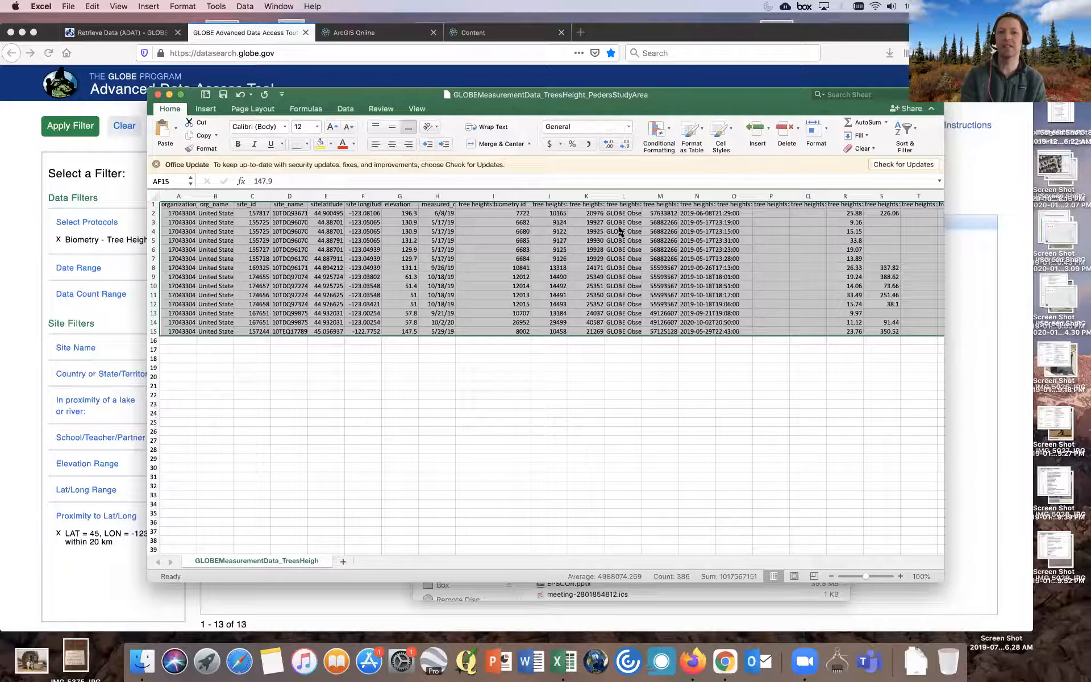
- Switch to Firefox and open the ArcGIS Online tab
left_click(693, 38)
left_click_drag(693, 38, 693, 61)
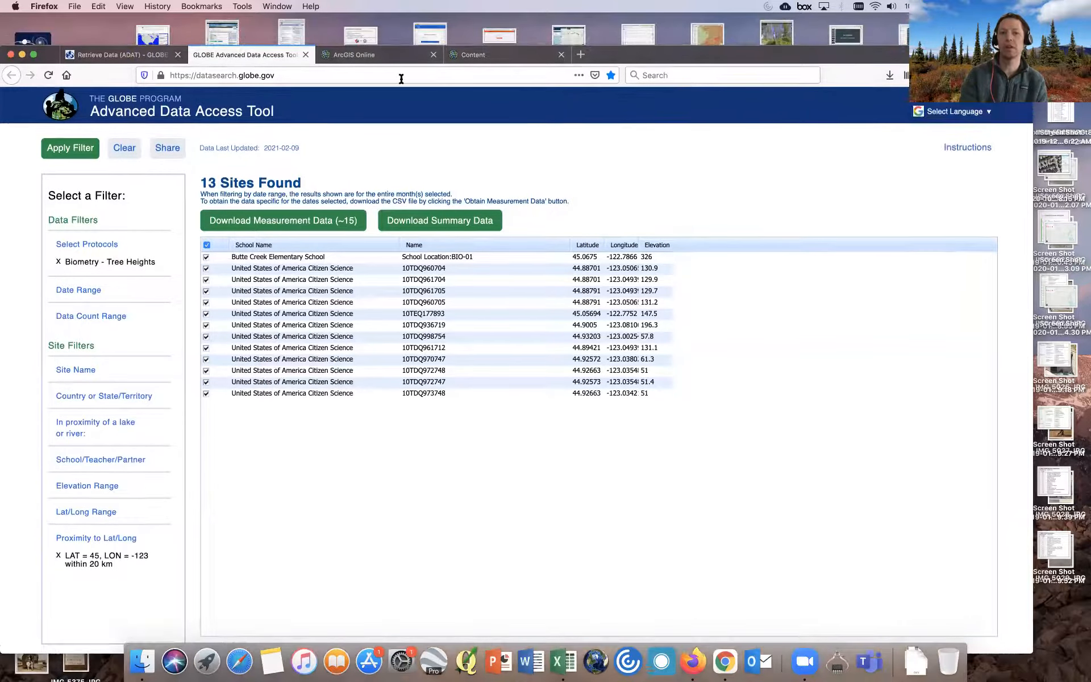
left_click(378, 64)
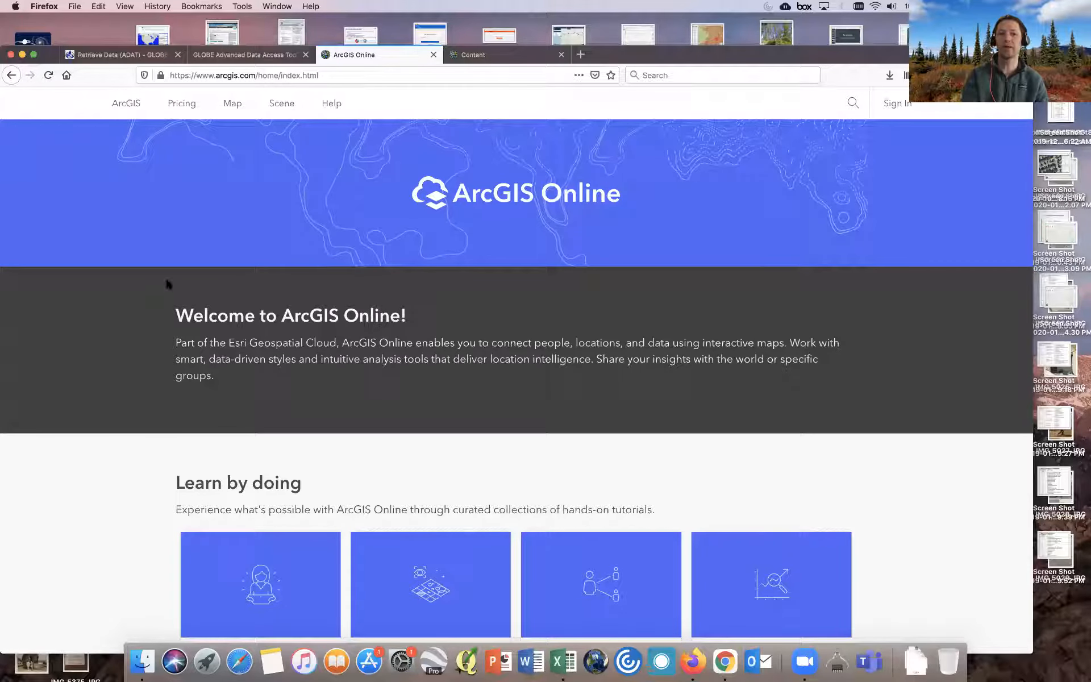
- Scroll through the ArcGIS Online home page to browse its sections
scroll(160, 337, "down", 5)
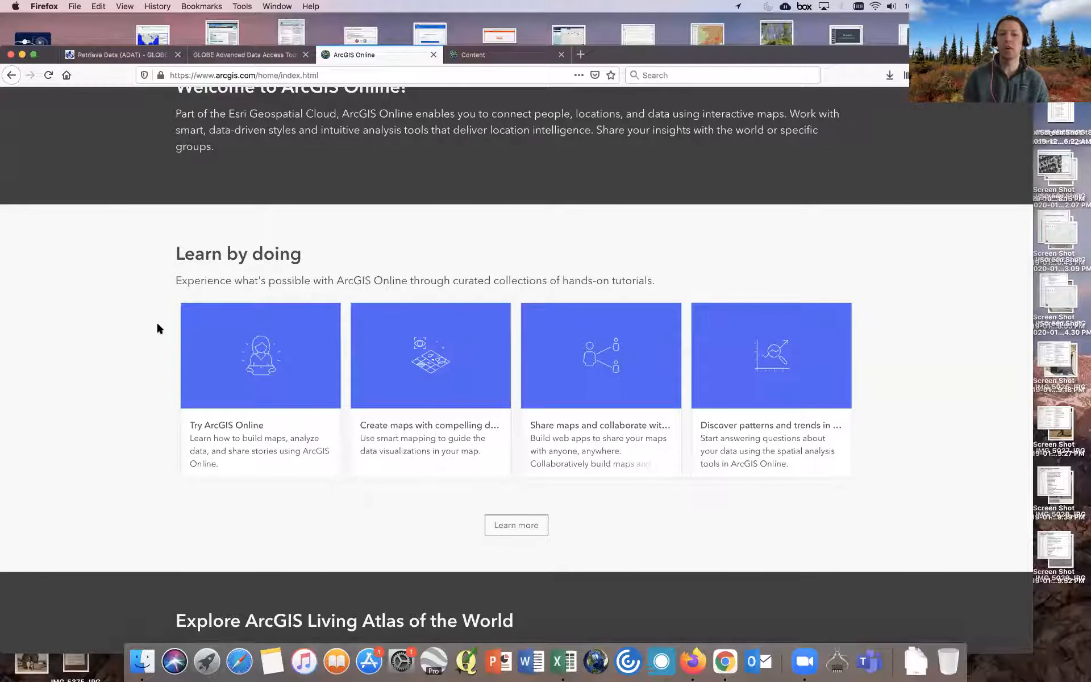
scroll(157, 325, "down", 10)
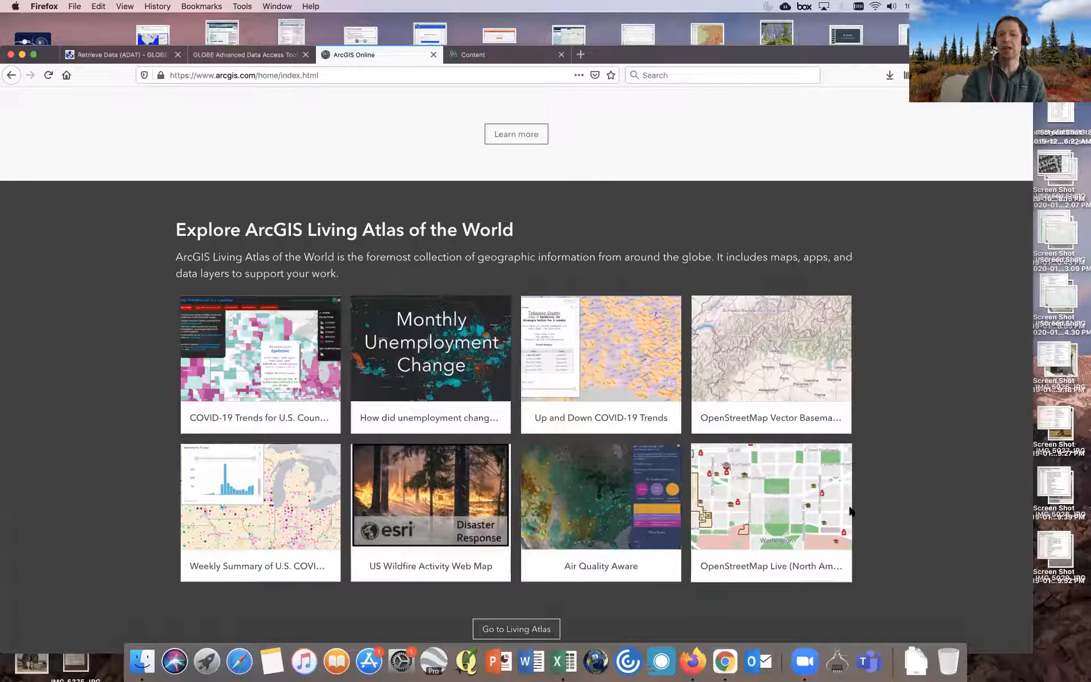
scroll(869, 483, "down", 5)
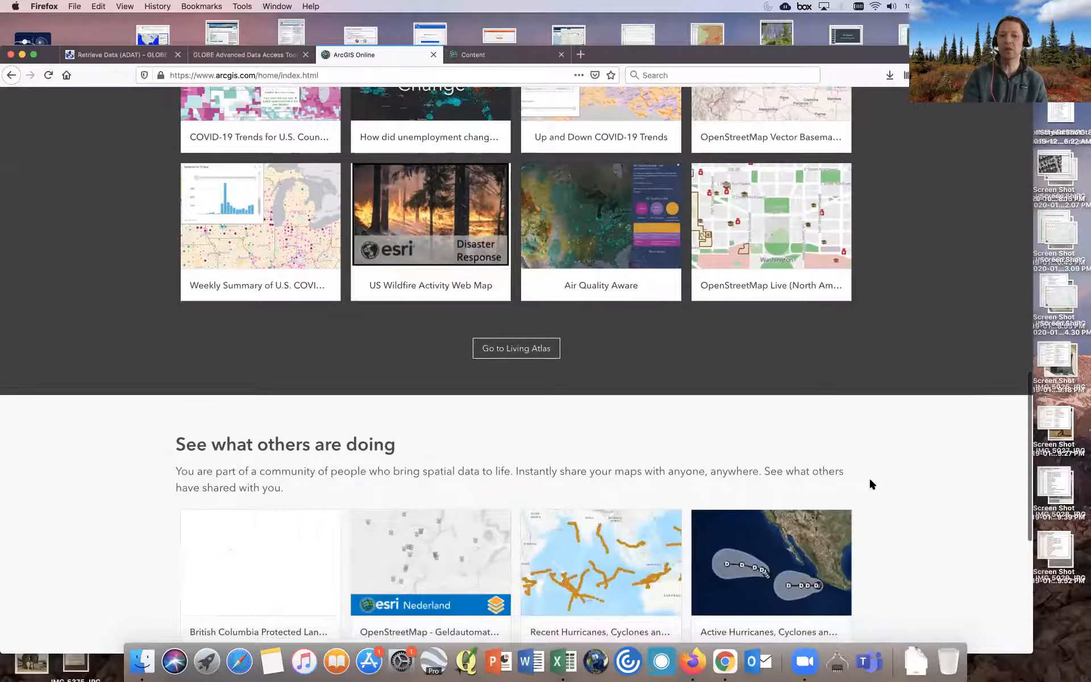
scroll(870, 483, "down", 2)
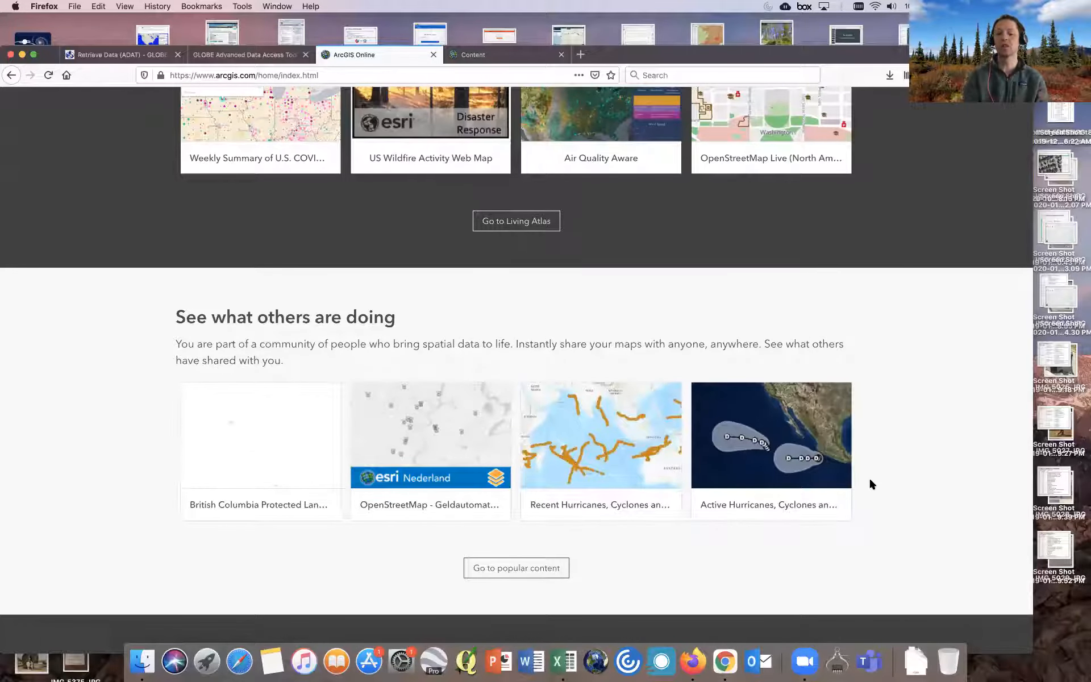
scroll(872, 484, "up", 10)
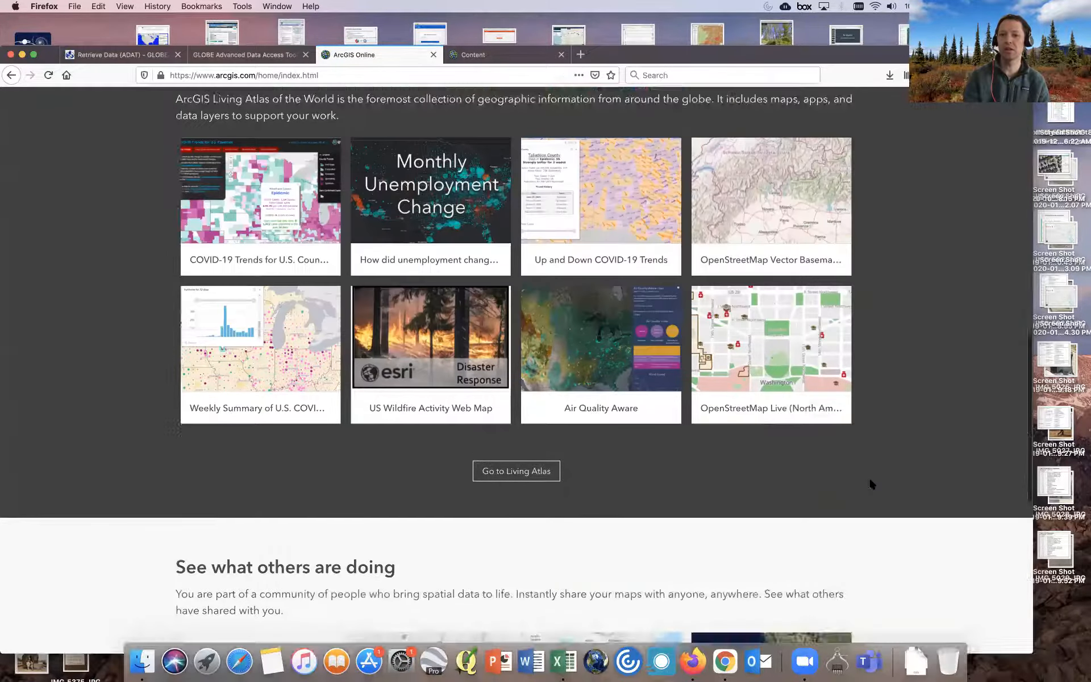
scroll(870, 483, "up", 7)
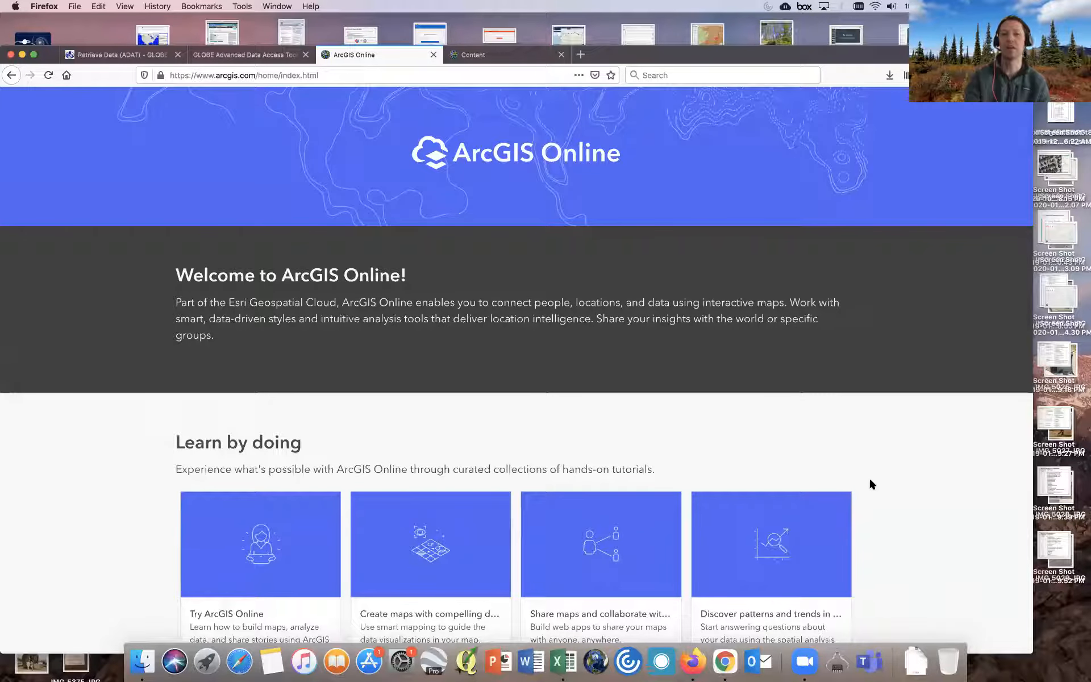
scroll(871, 482, "up", 1)
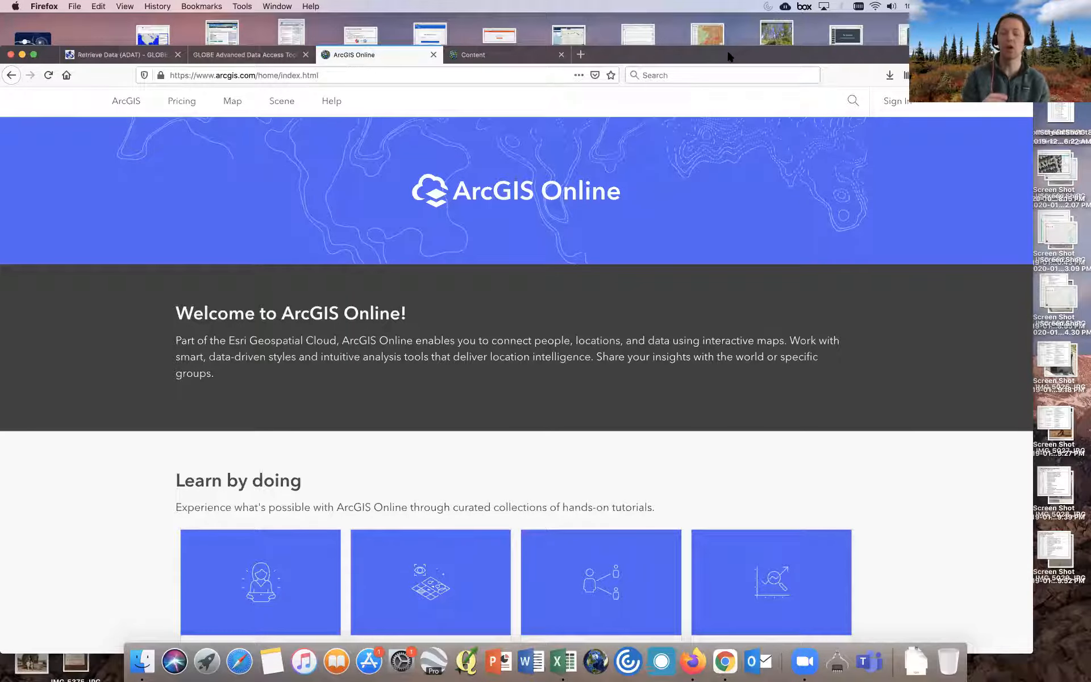
- In My Content, add an item from the computer and choose the saved TreesHeight study-area CSV from Downloads
left_click(510, 59)
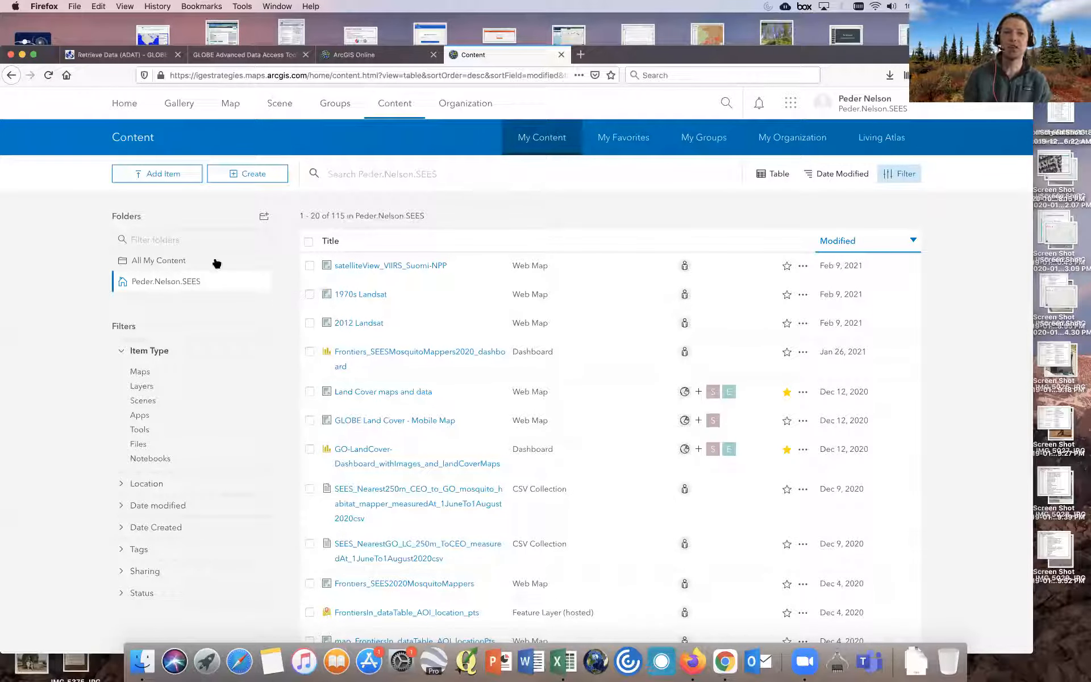
left_click(158, 176)
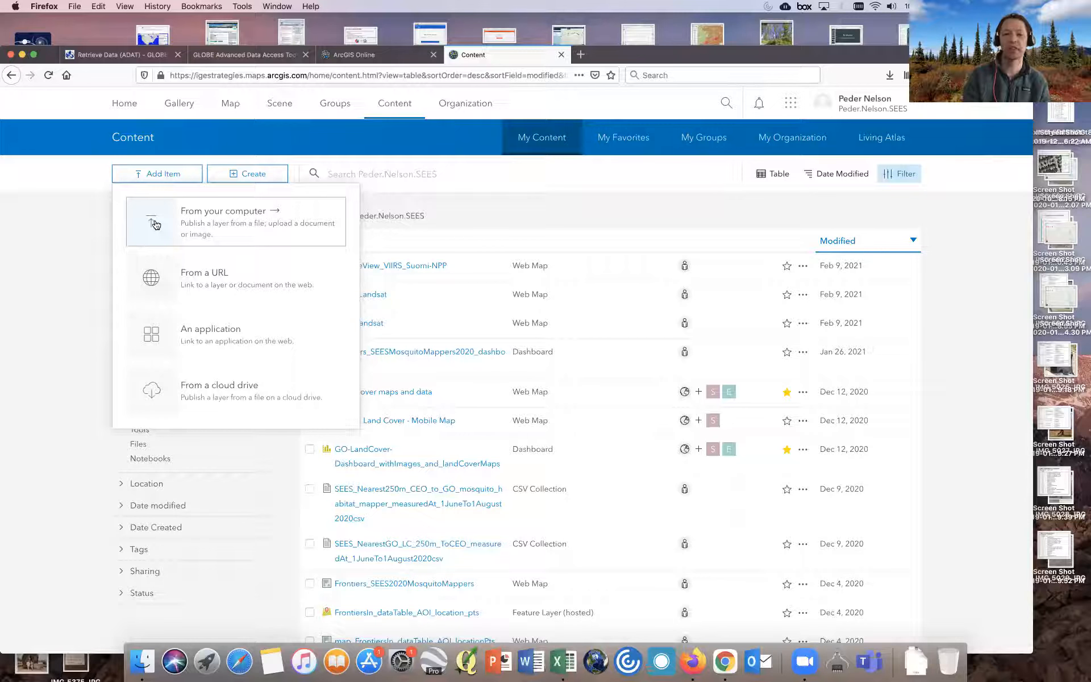
left_click(156, 224)
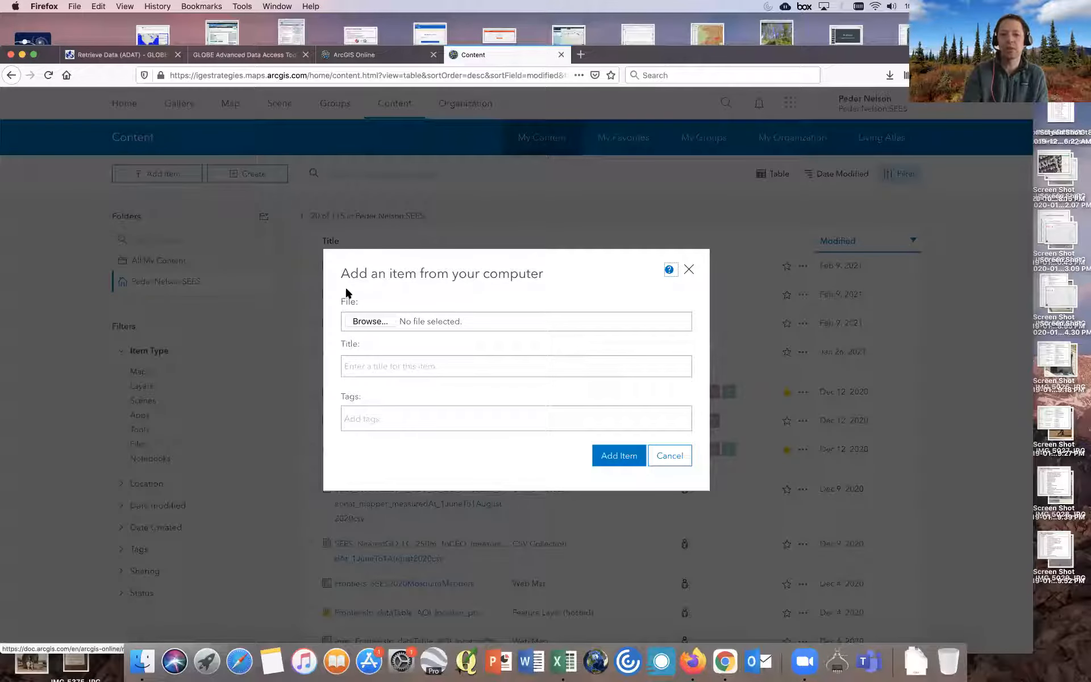
left_click(366, 321)
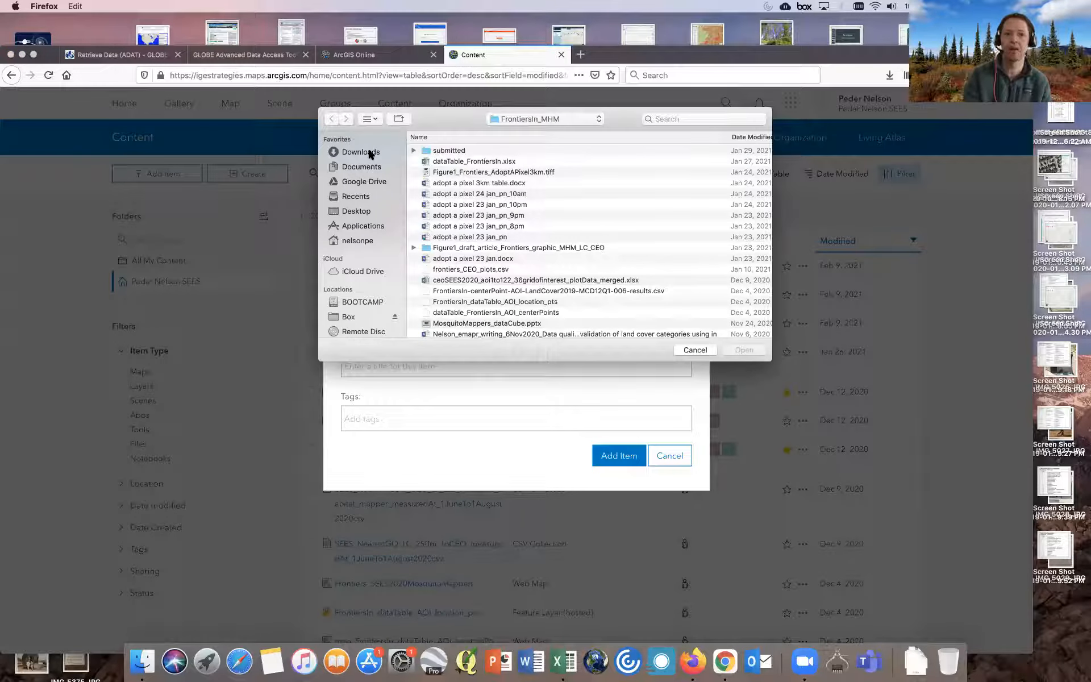
left_click(369, 153)
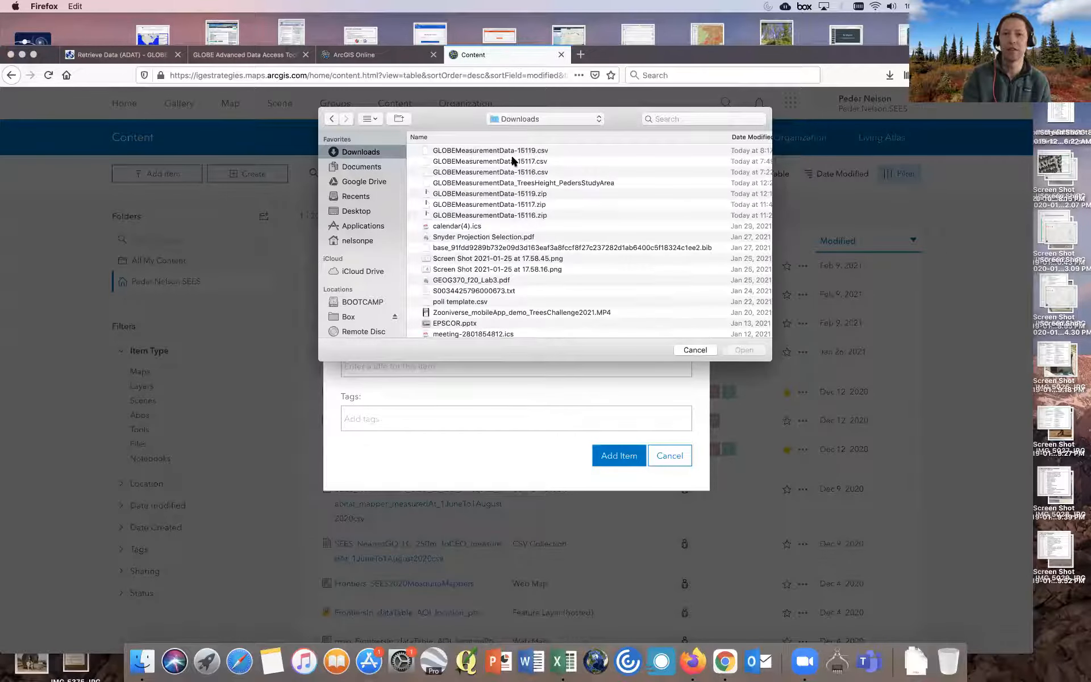
left_click(517, 183)
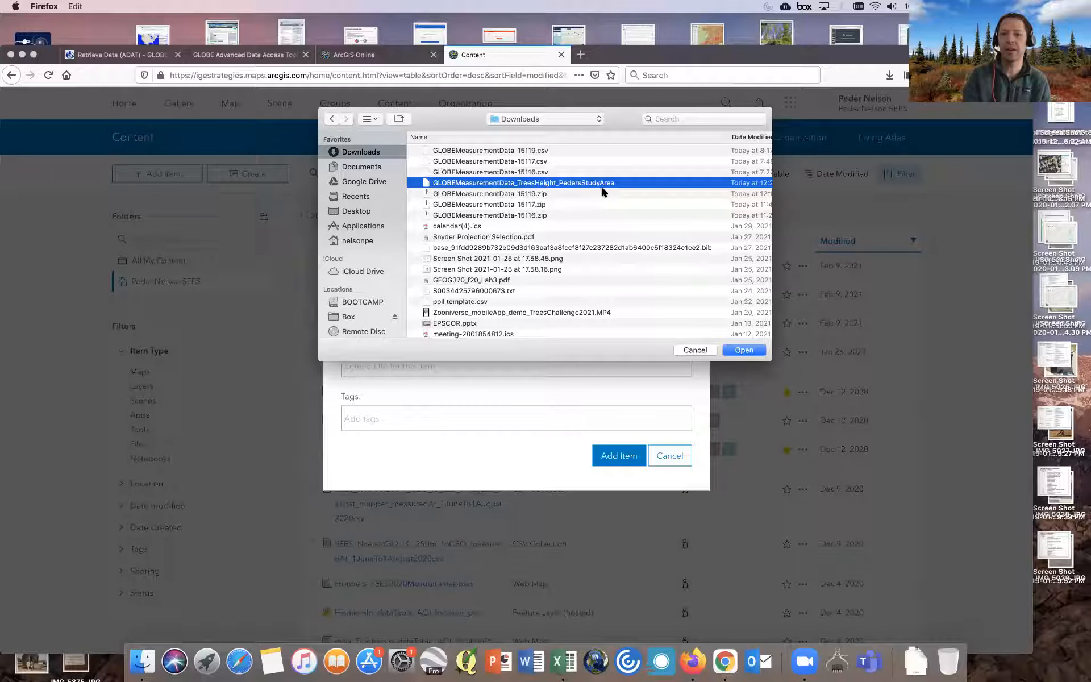
left_click(743, 350)
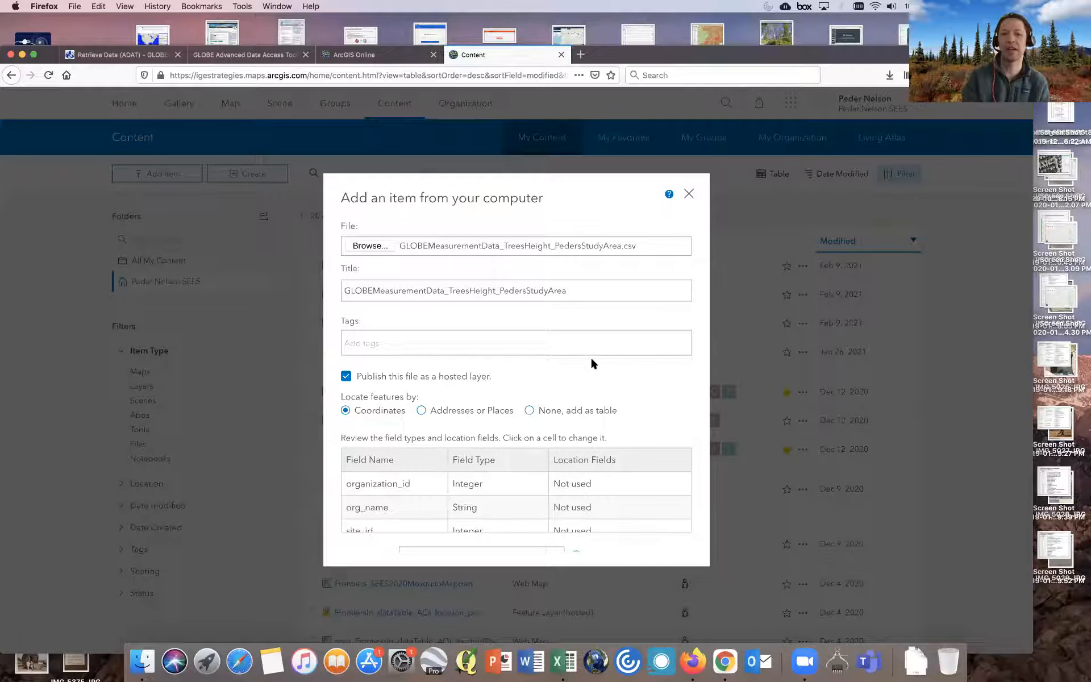
- Review the field names, types and location fields listed for the CSV in the add-item dialog
scroll(627, 371, "down", 3)
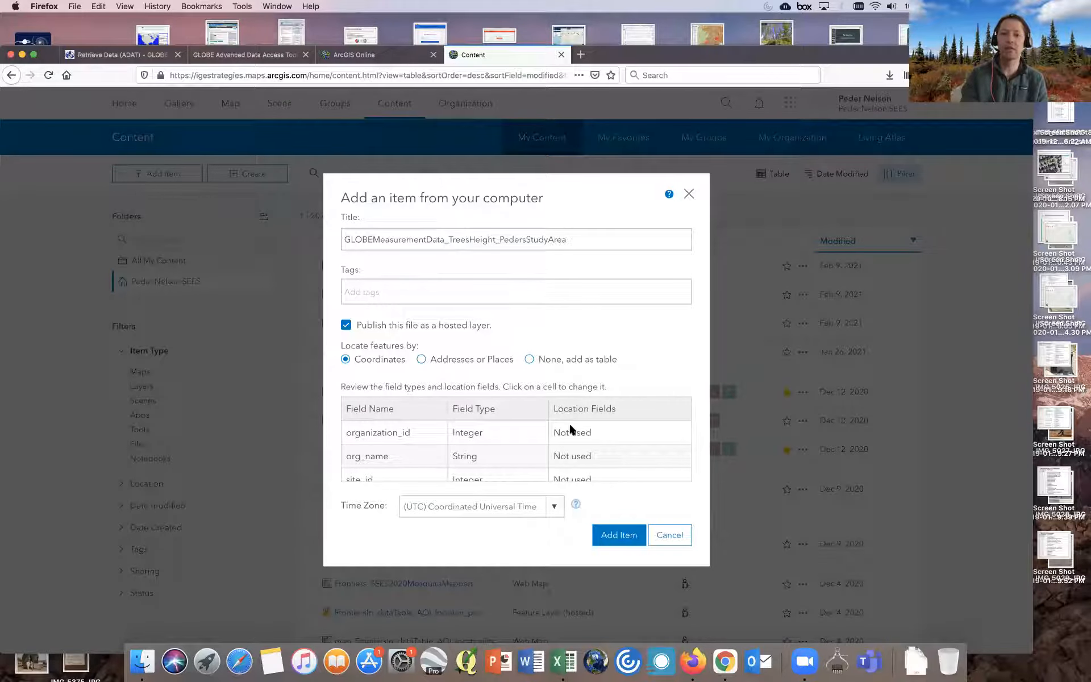
scroll(570, 427, "down", 2)
scroll(570, 427, "up", 1)
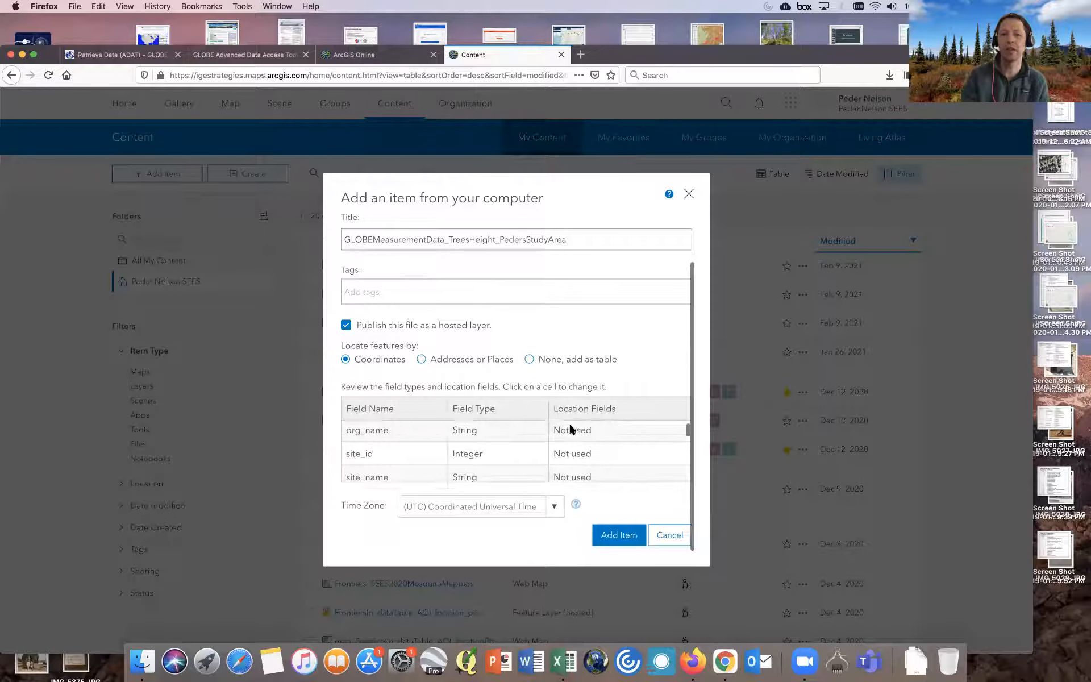
scroll(422, 450, "down", 5)
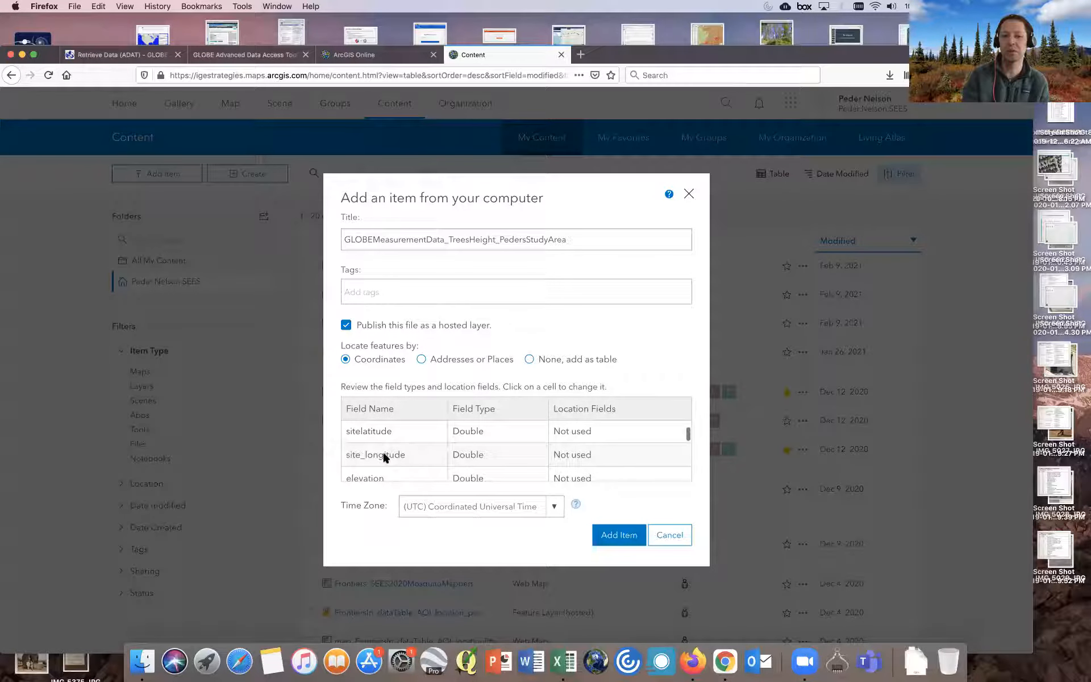
scroll(413, 446, "down", 5)
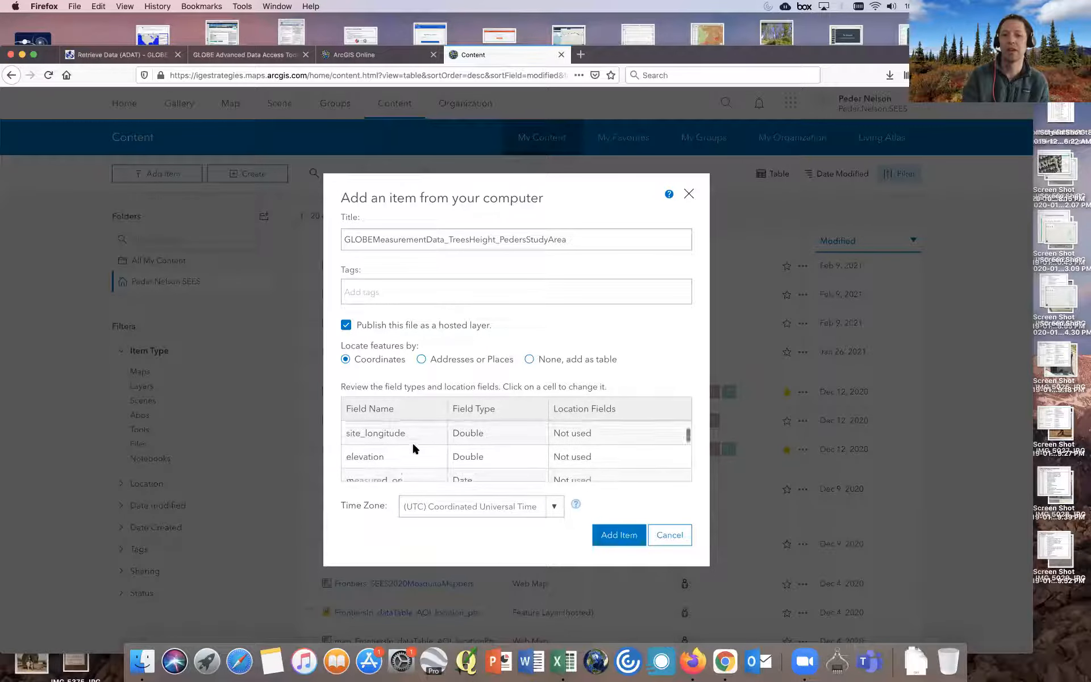
scroll(413, 448, "down", 5)
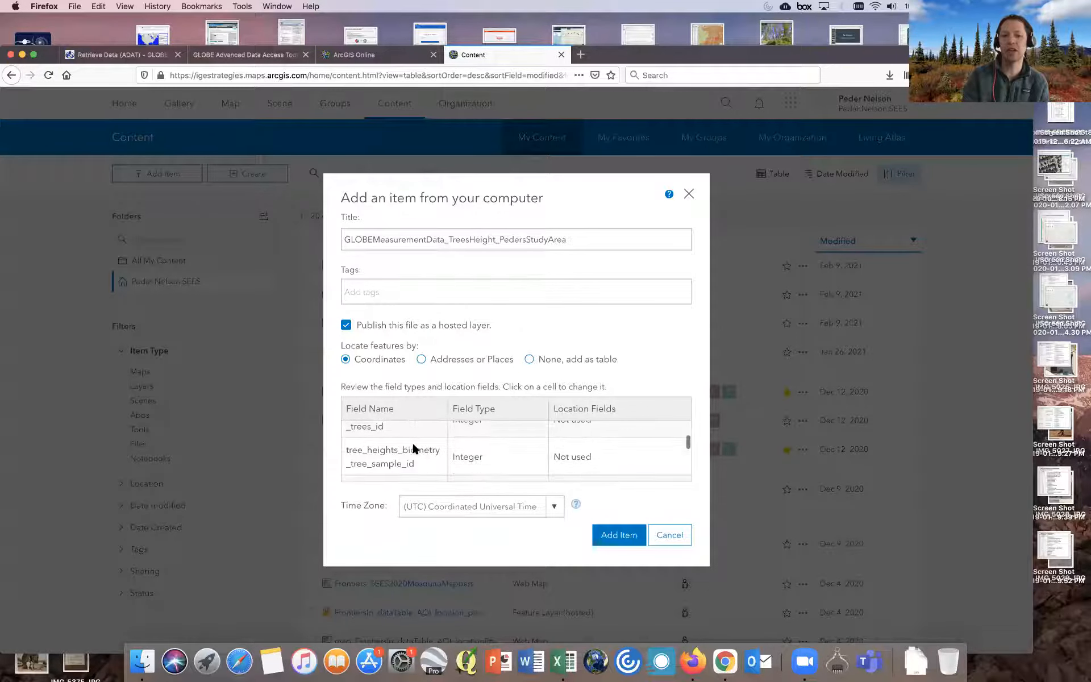
scroll(413, 448, "down", 4)
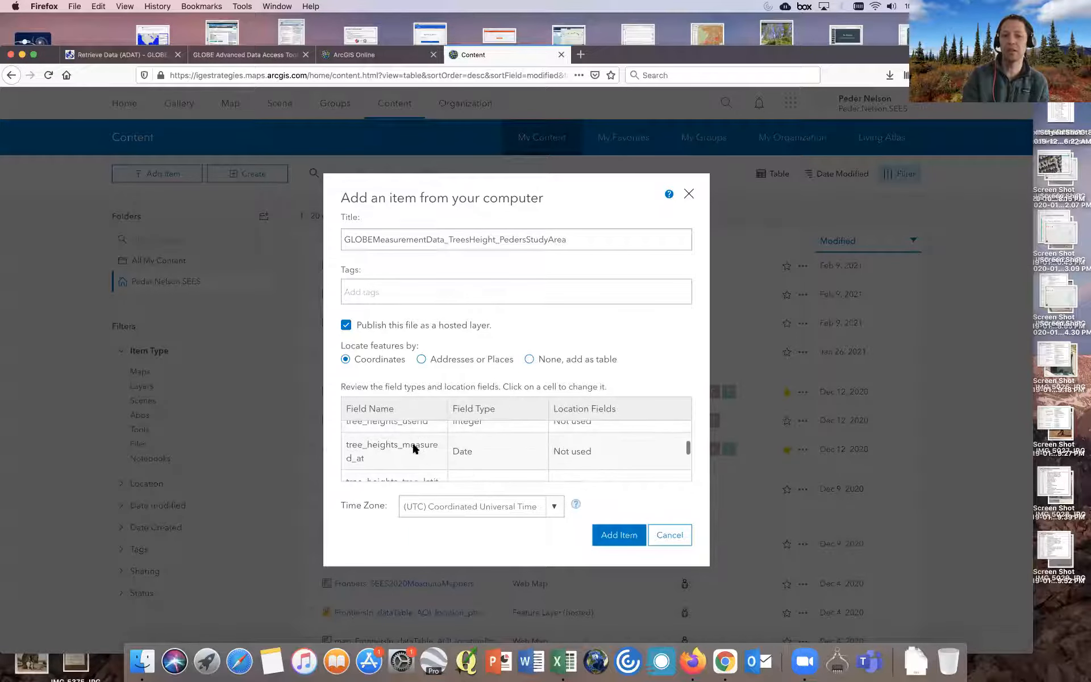
scroll(412, 448, "down", 1)
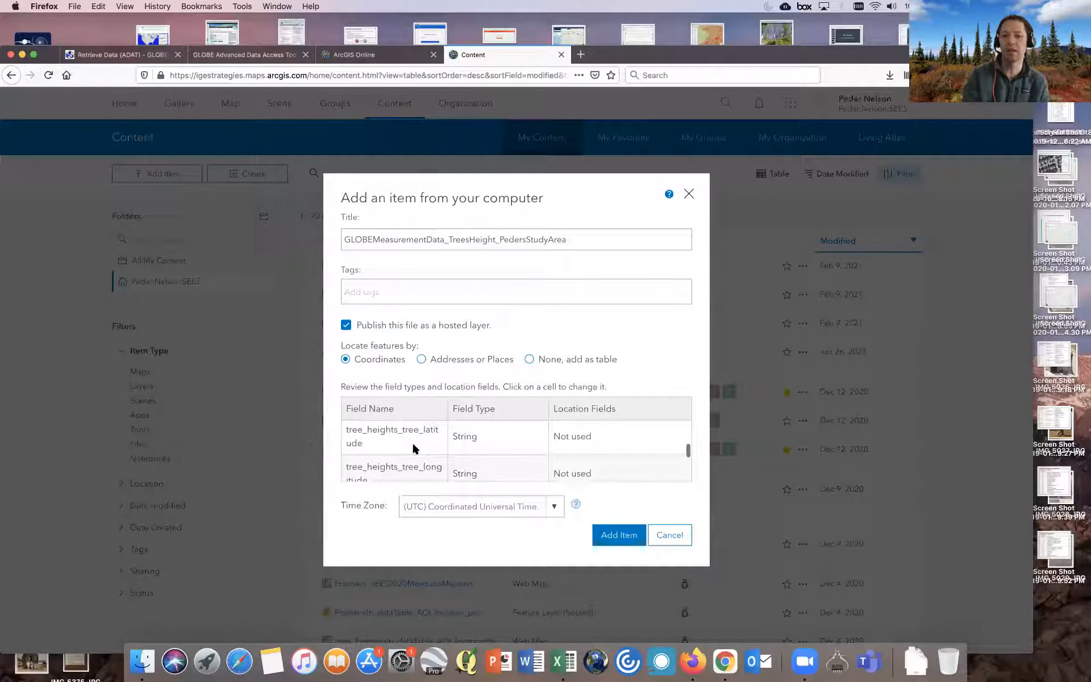
scroll(414, 447, "down", 4)
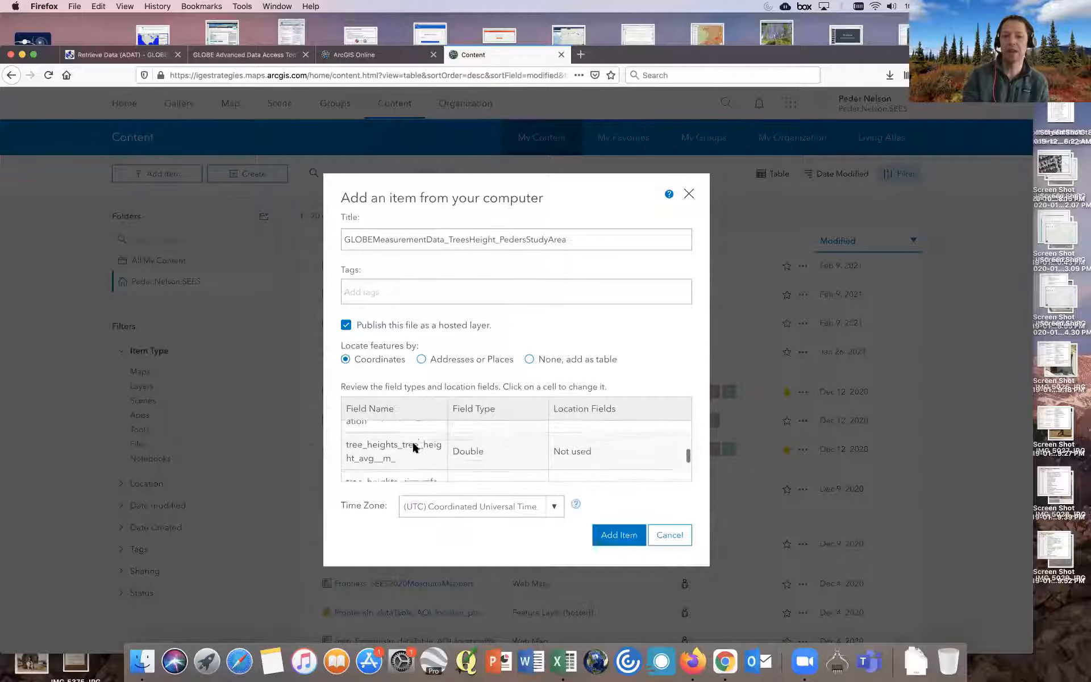
scroll(413, 447, "down", 4)
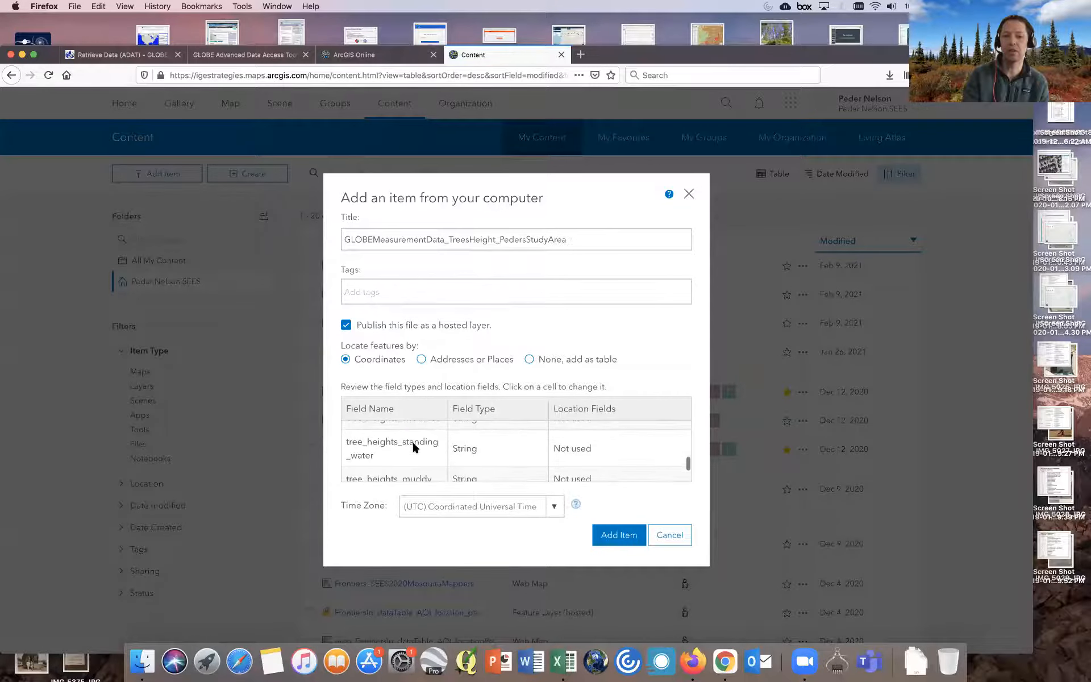
- Tag the CSV item with Trees and add it to My Content as a hosted layer located by coordinates
scroll(413, 447, "down", 4)
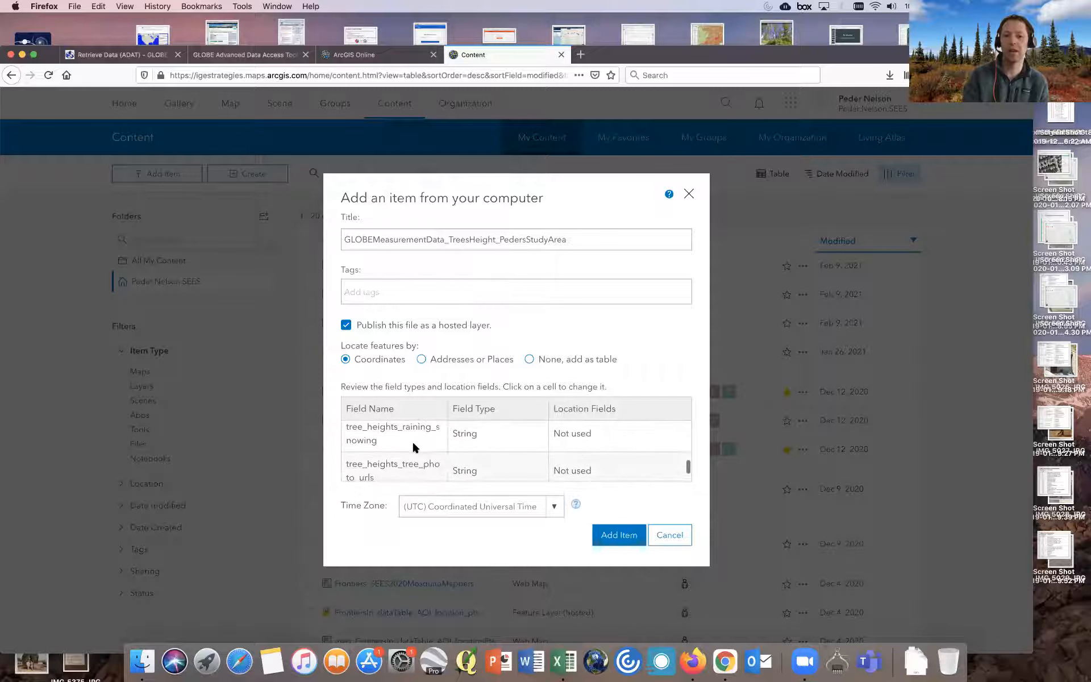
scroll(413, 447, "down", 3)
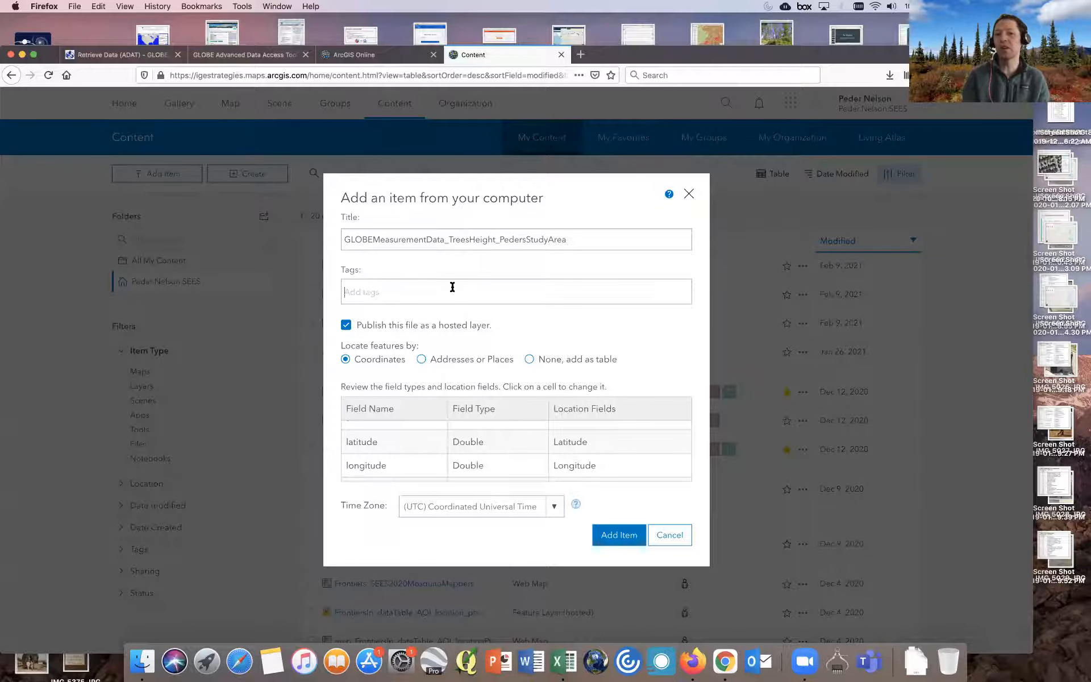
type("Trees")
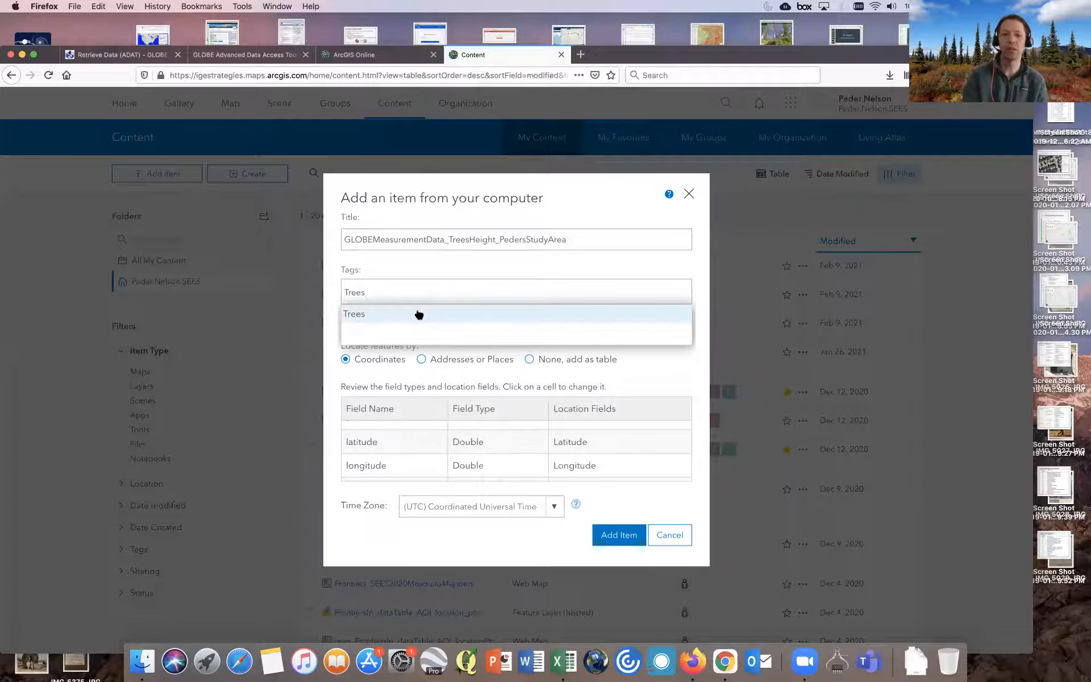
left_click(419, 315)
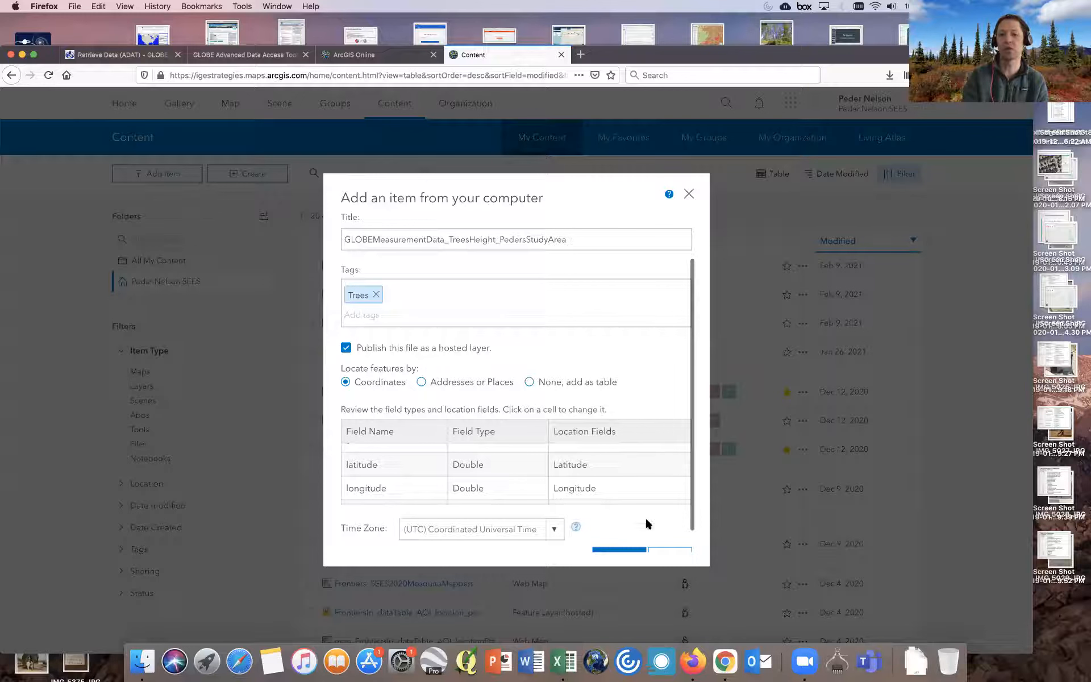
scroll(646, 521, "down", 2)
left_click(625, 531)
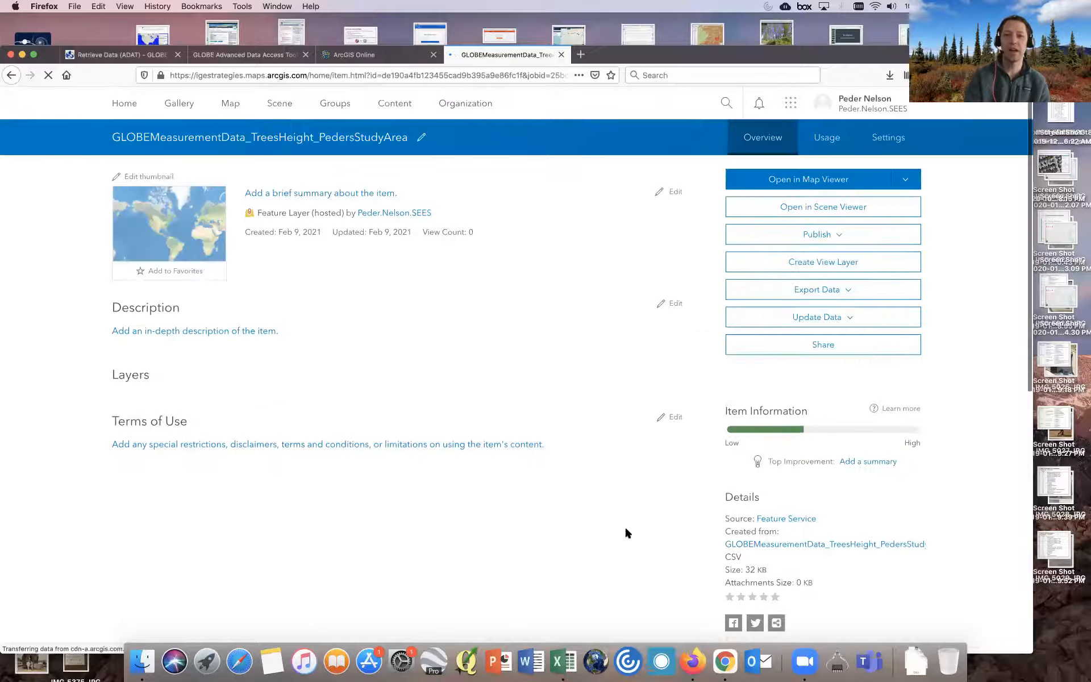
- Open the new hosted layer in Map Viewer and switch its drawing style to Location (Single symbol)
left_click(803, 181)
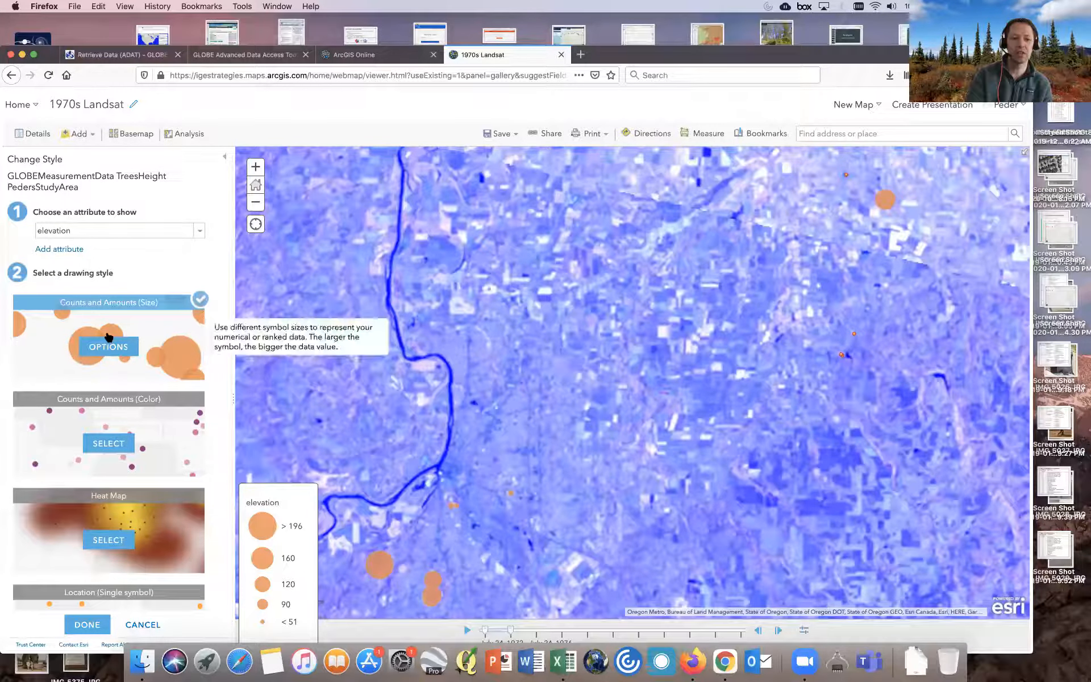
scroll(110, 372, "down", 3)
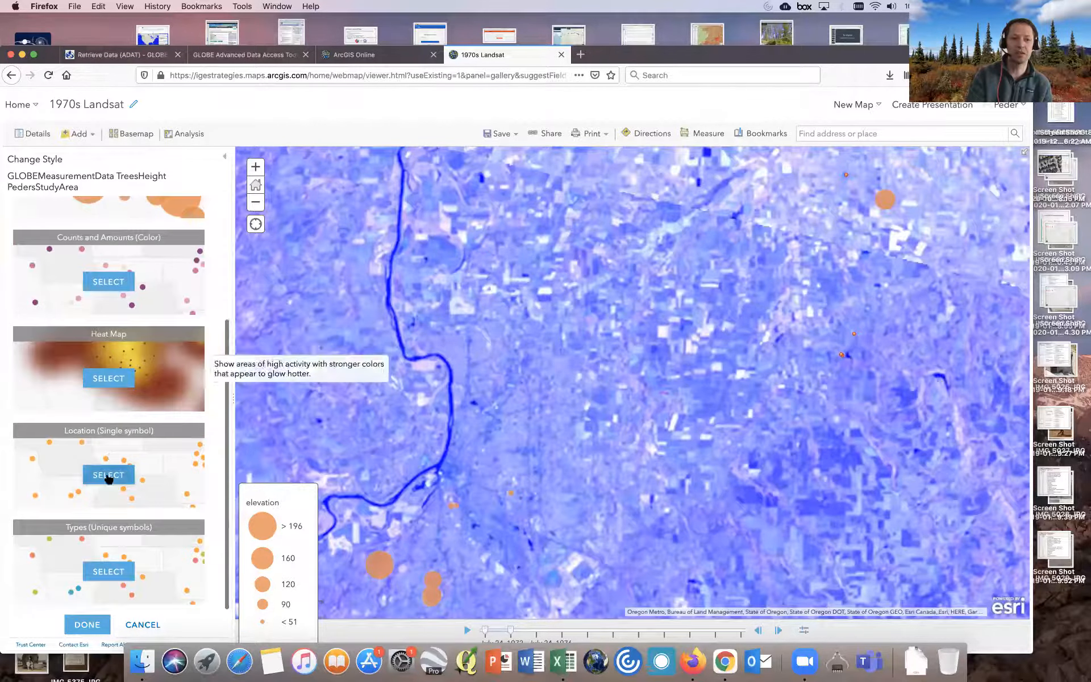
left_click(108, 476)
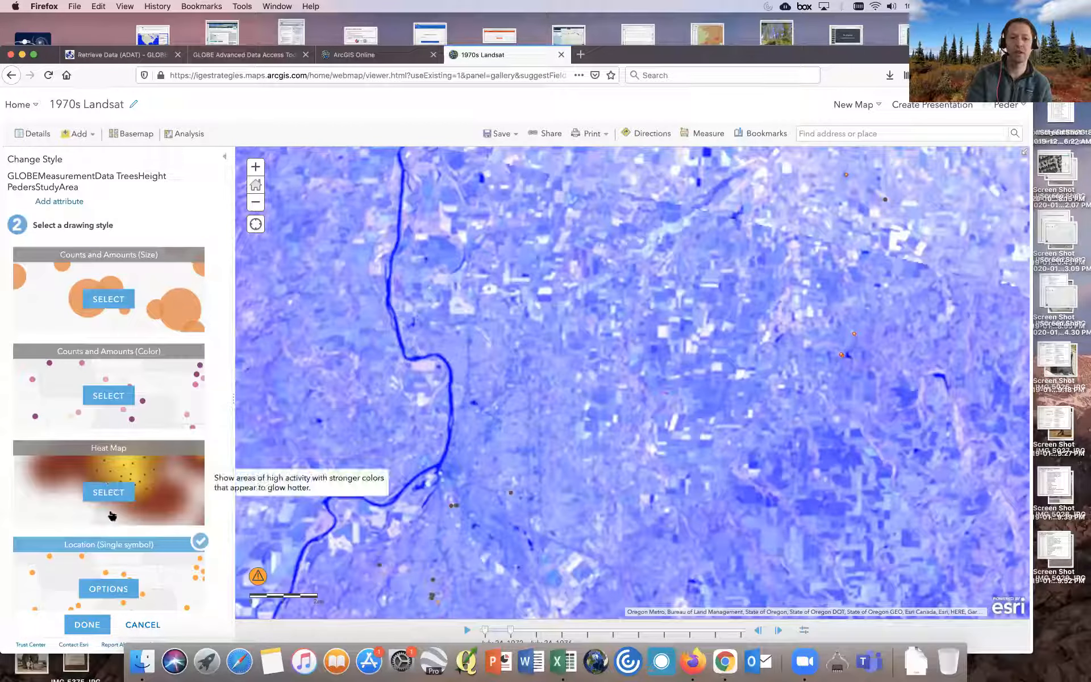
left_click(105, 585)
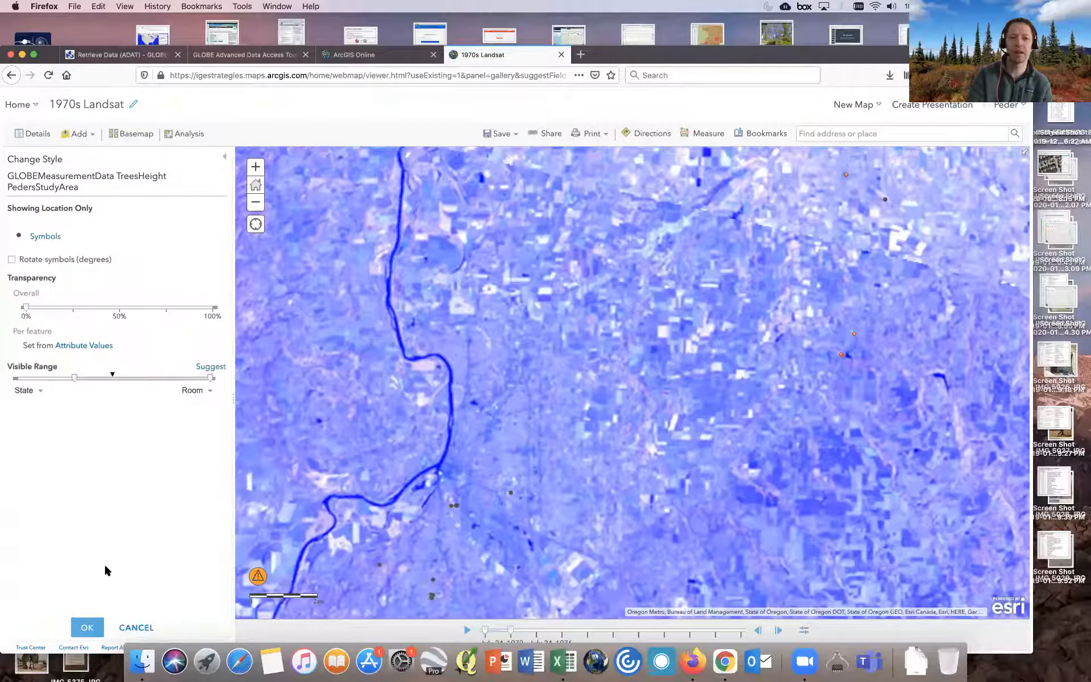
- Change the point symbol to a green circle sized 13 px and finish the style change
left_click(19, 236)
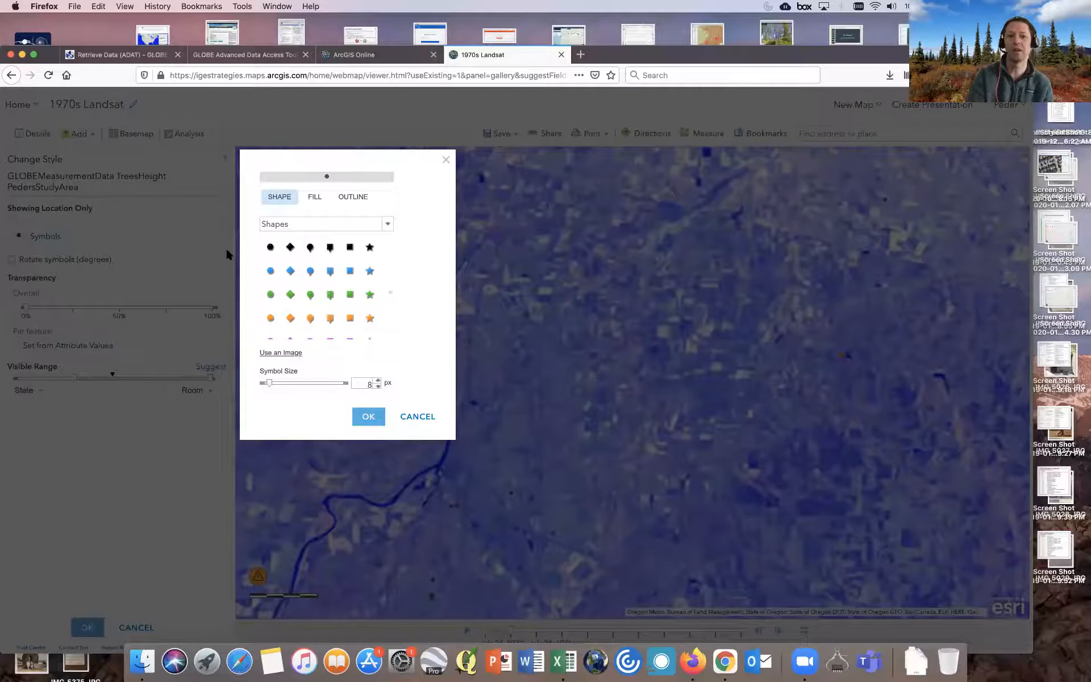
left_click(271, 293)
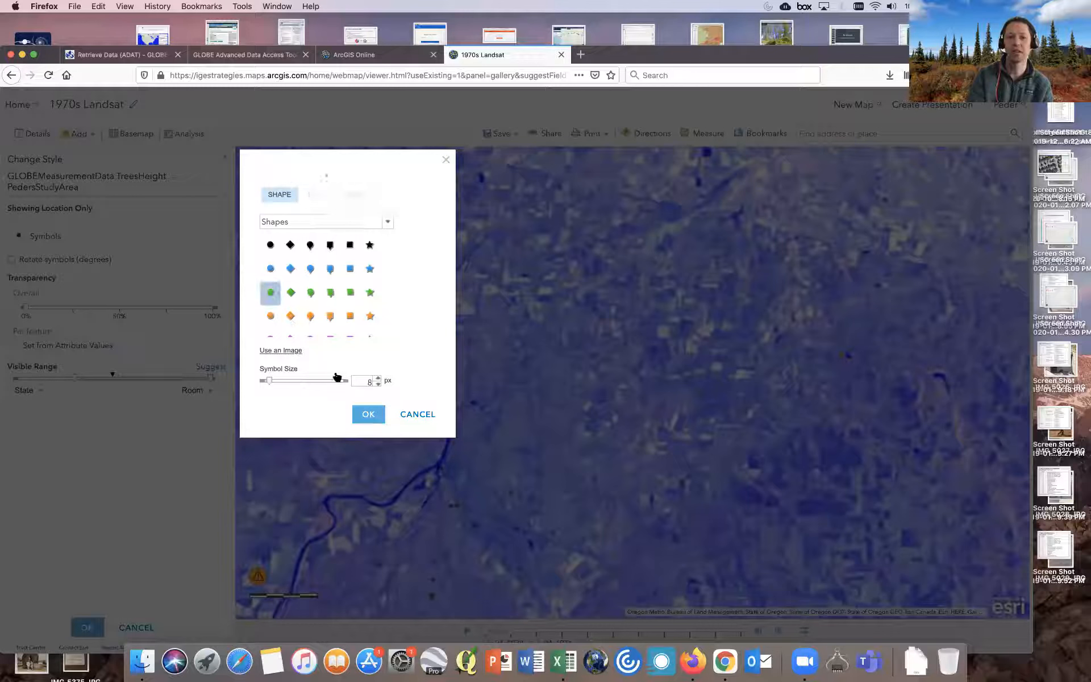
left_click(379, 377)
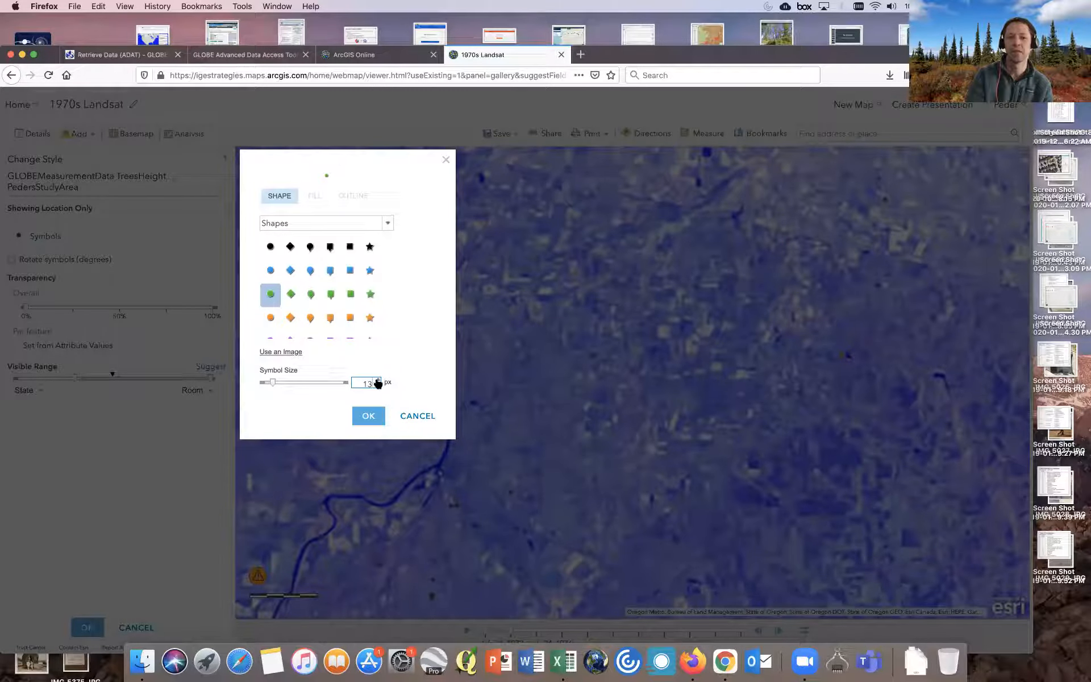
left_click(368, 415)
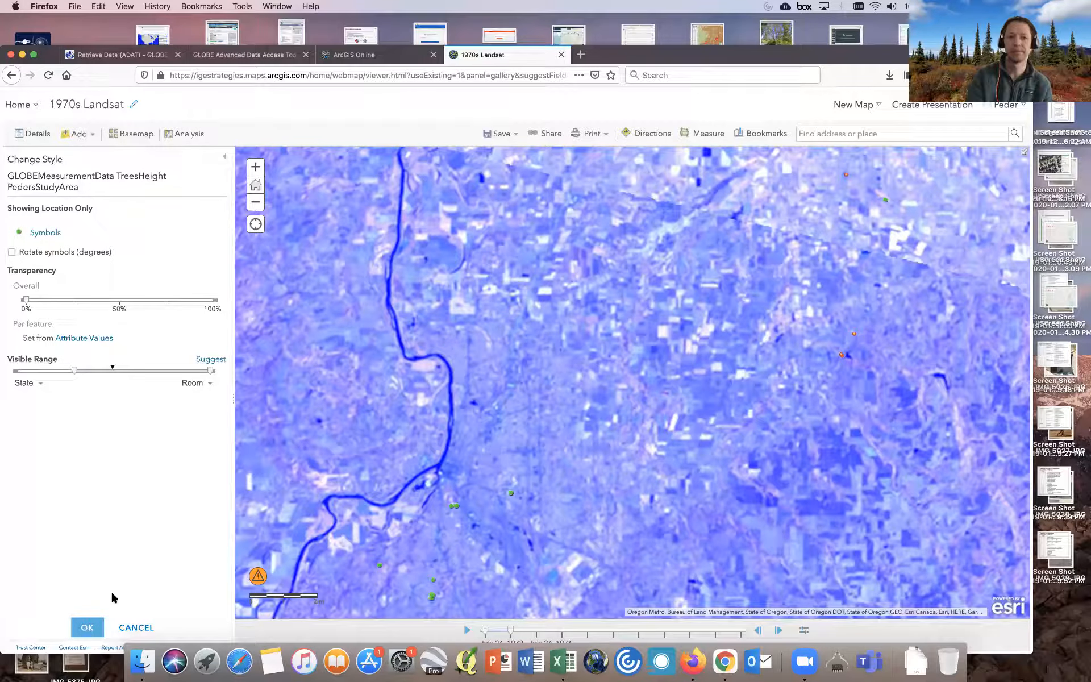
left_click(88, 626)
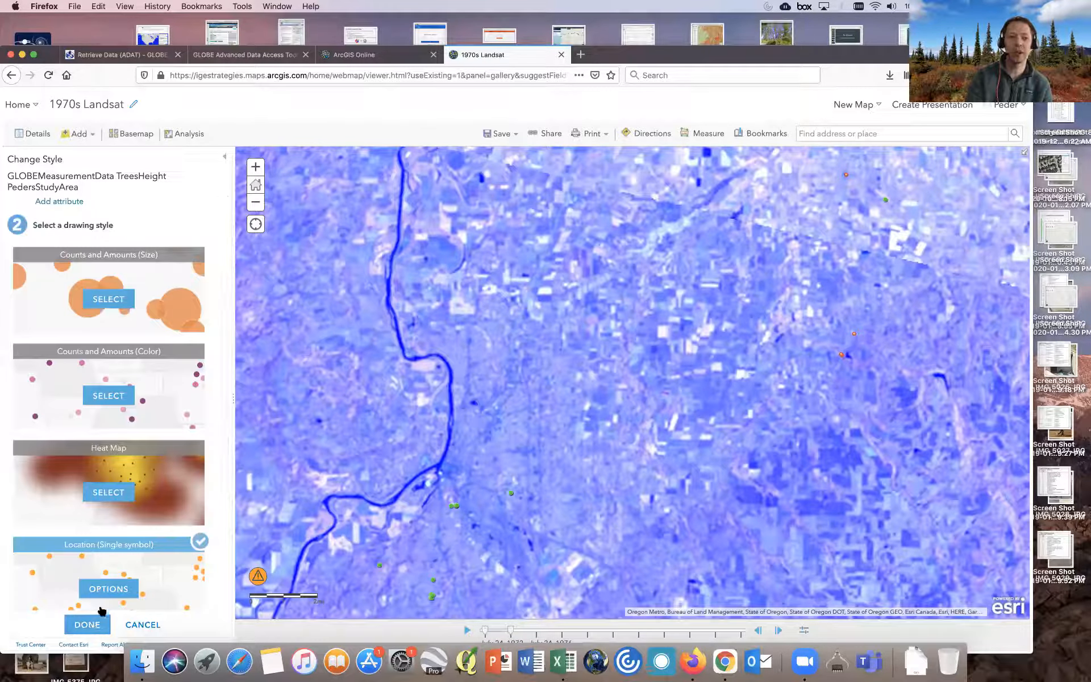
left_click(91, 625)
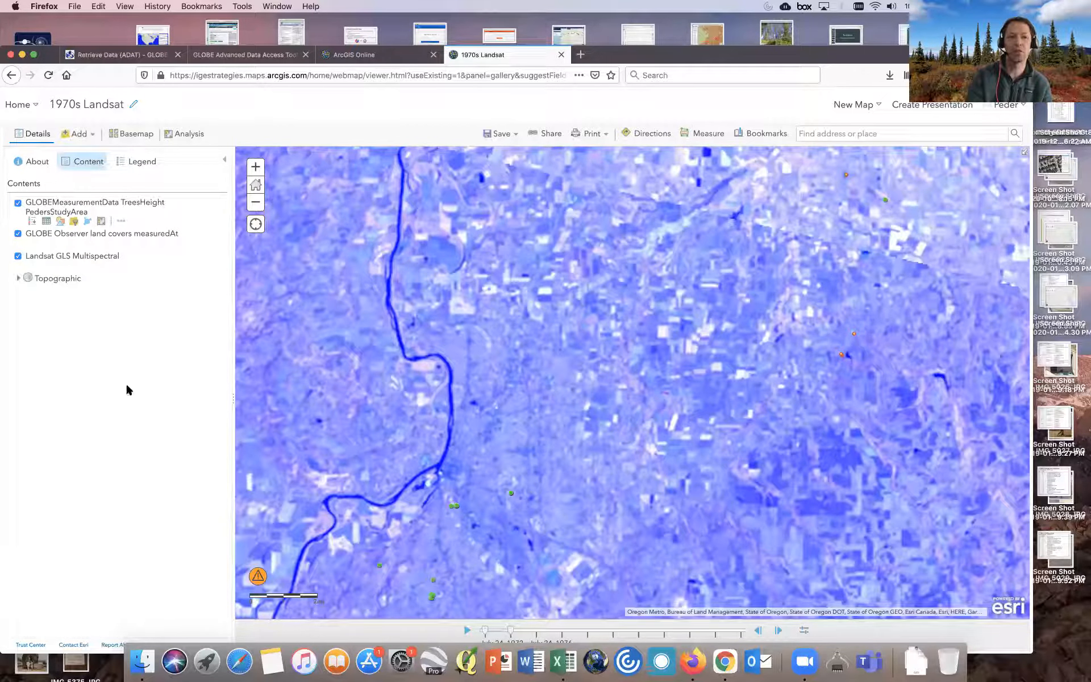
- Hide the Landsat GLS Multispectral and GLOBE Observer land cover layers, then inspect a tree point's pop-up attributes
left_click(18, 257)
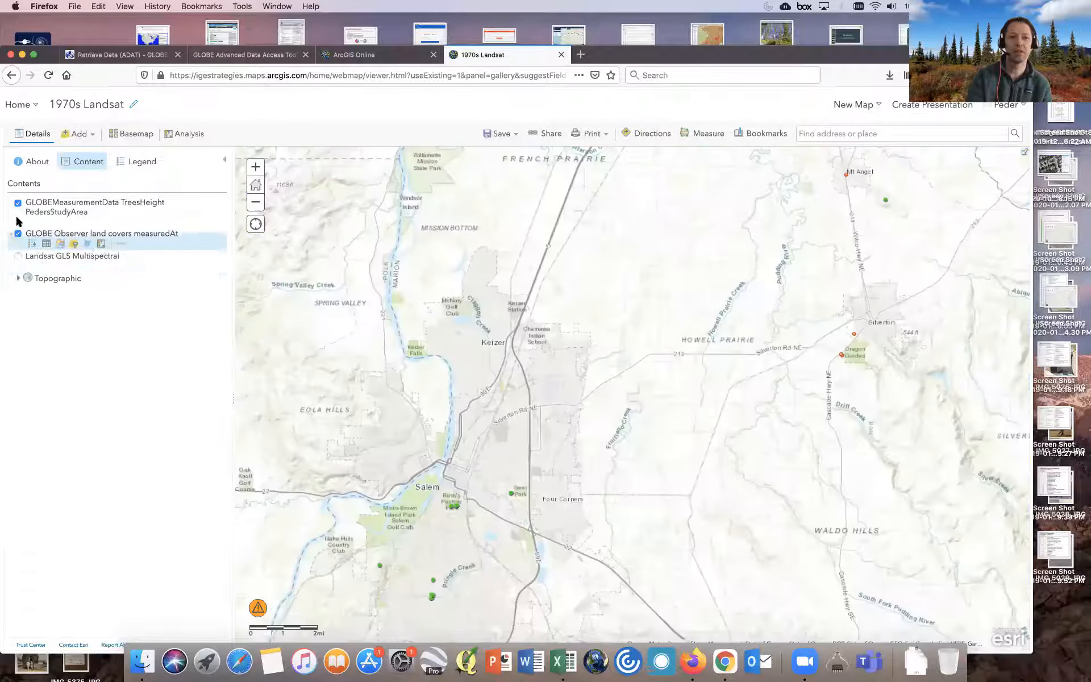
left_click(17, 233)
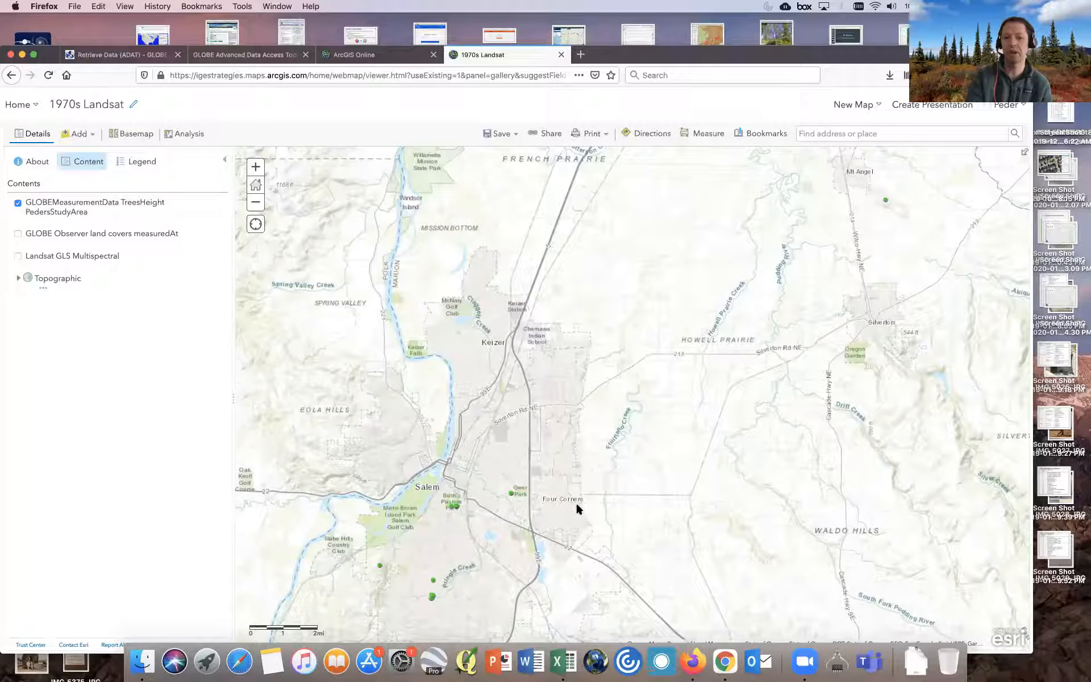
left_click(510, 493)
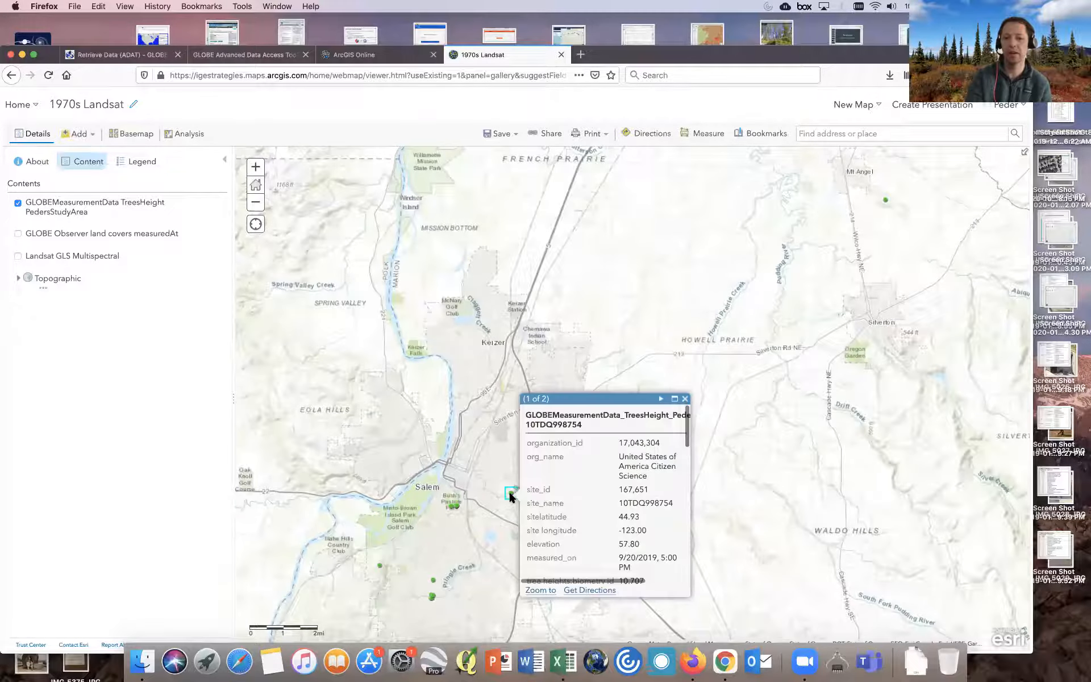
scroll(643, 483, "down", 6)
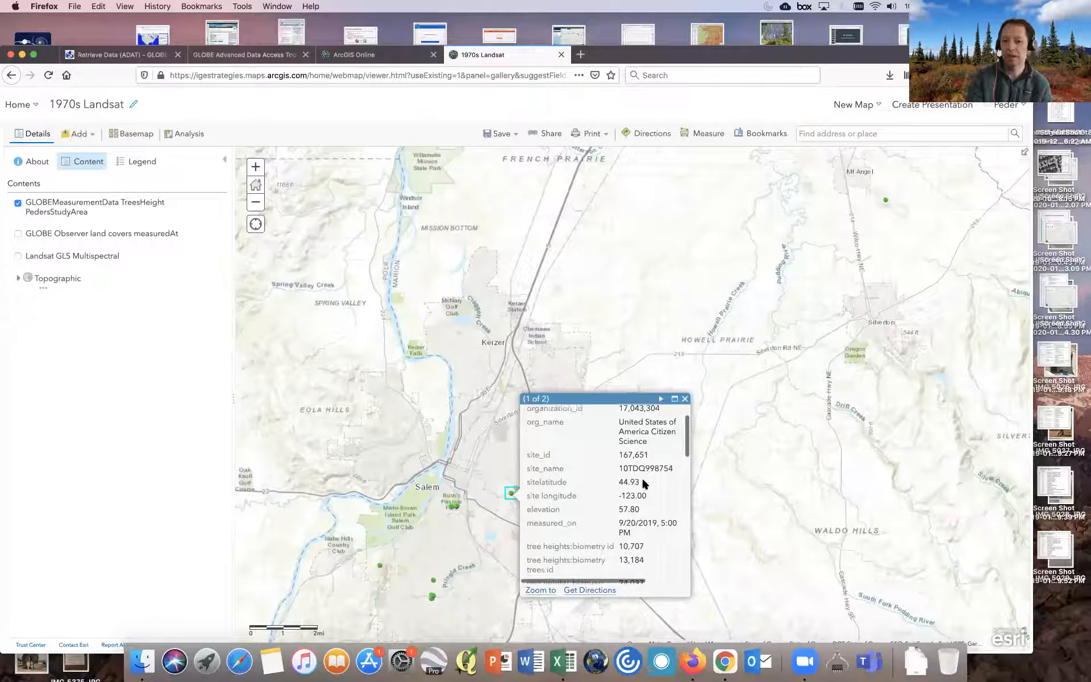
scroll(642, 481, "down", 5)
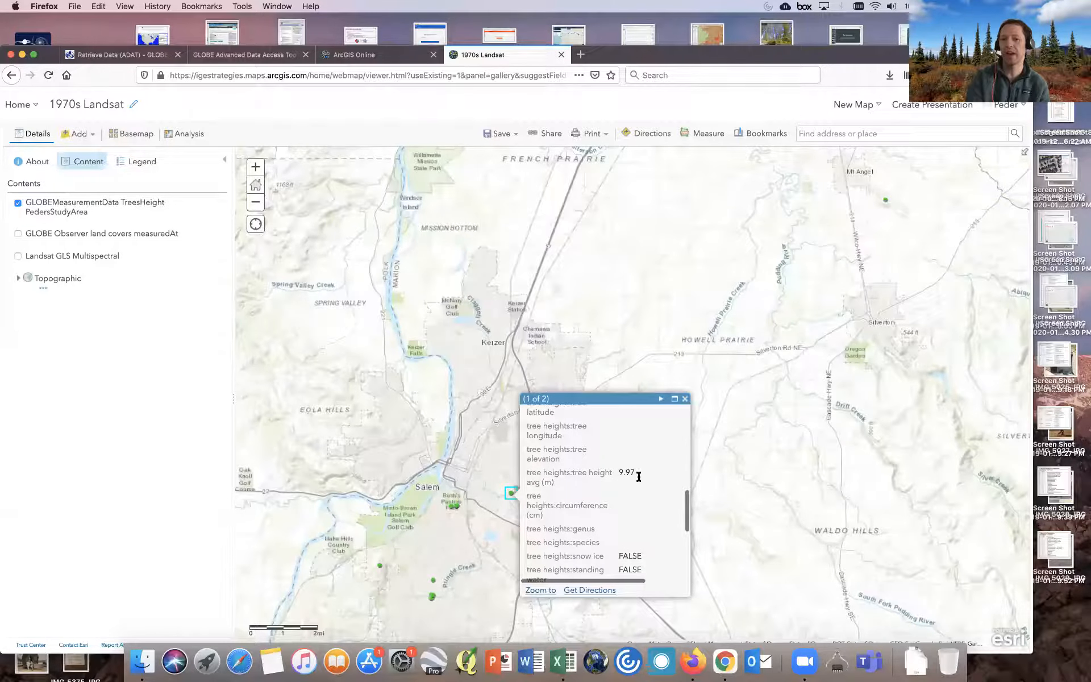
left_click_drag(632, 468, 615, 472)
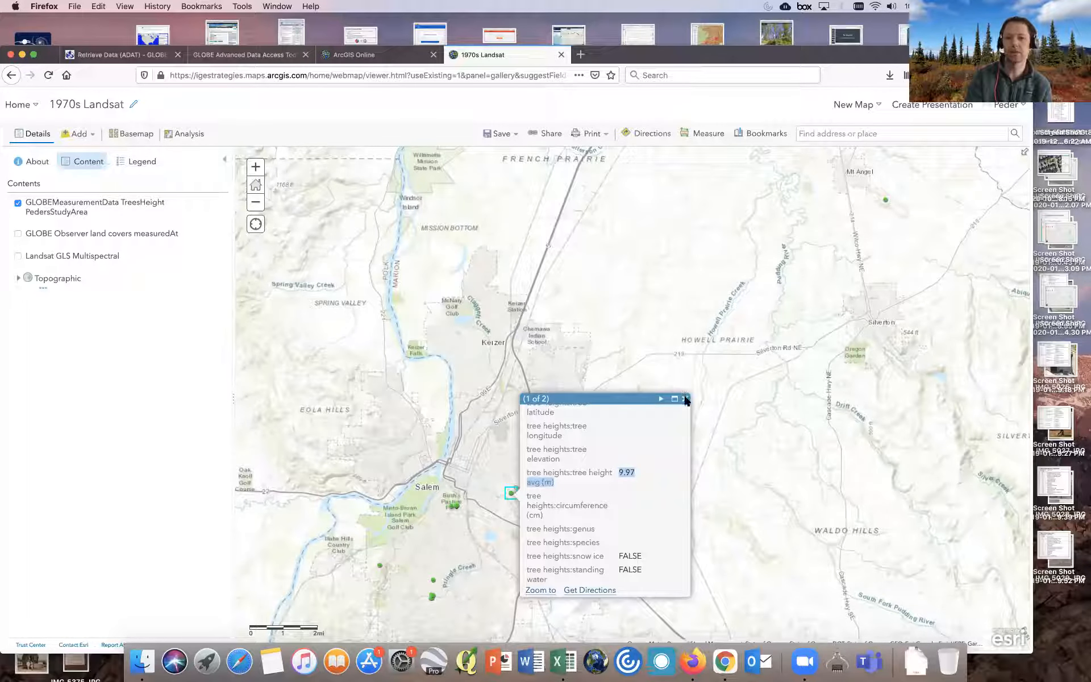
- Switch the basemap to Light Gray Canvas
left_click(118, 137)
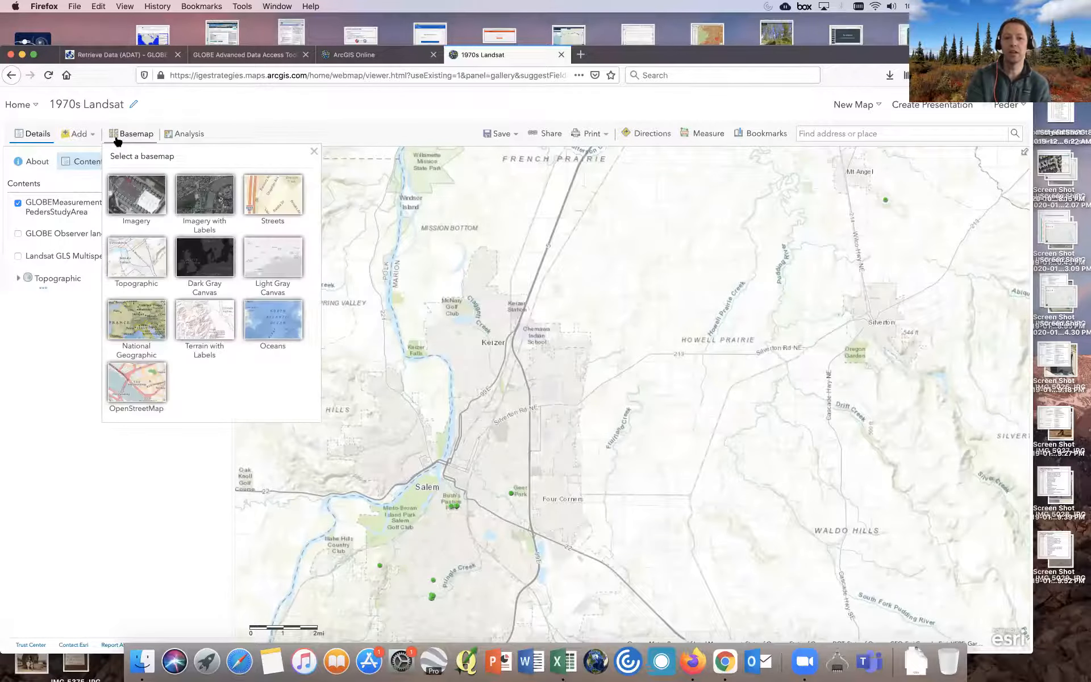
left_click(146, 206)
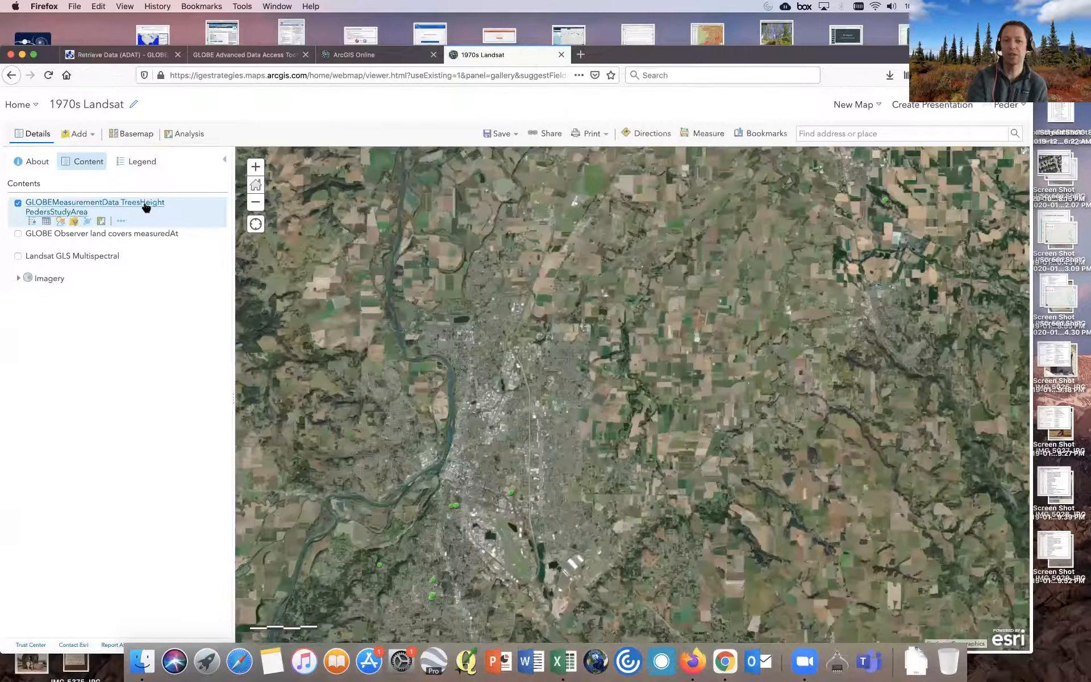
left_click(131, 133)
left_click(260, 273)
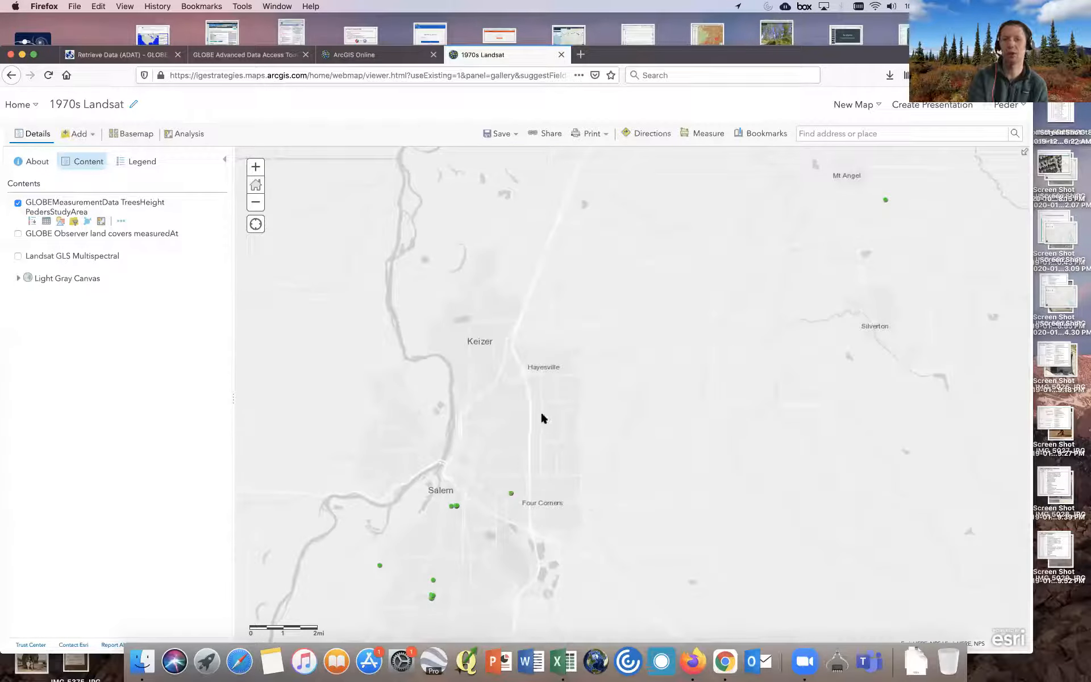
- Save the map as a new map titled MyTreeMap, replacing the landsat tag with Trees and setting the summary to My Tree Map
left_click(511, 134)
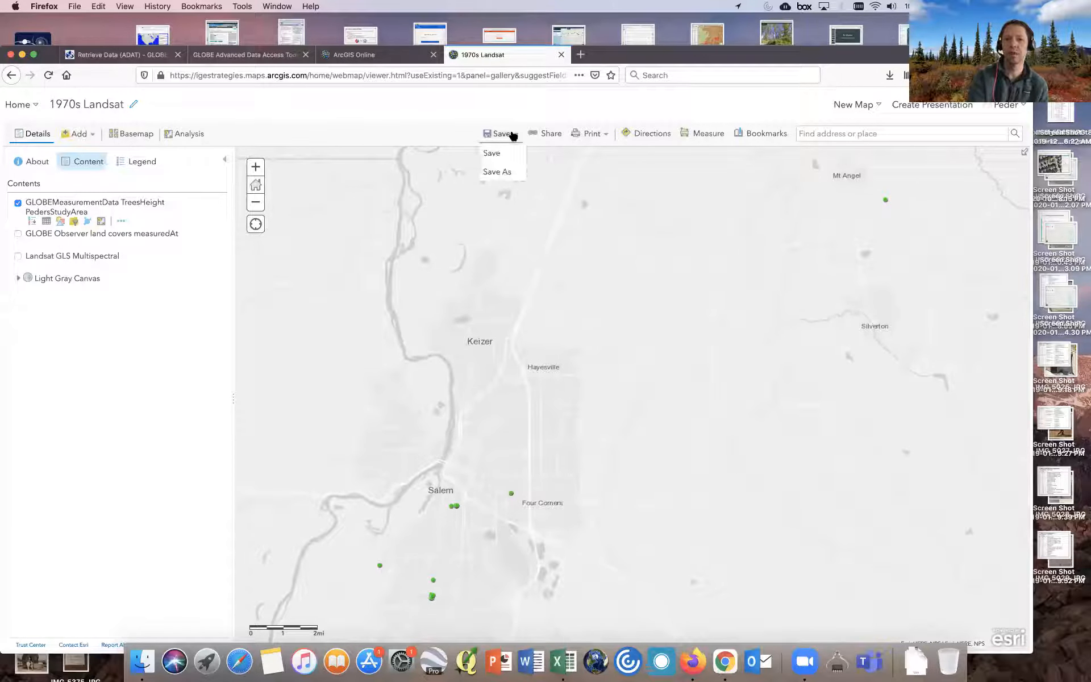
left_click(497, 172)
left_click(514, 341)
triple_click(514, 341)
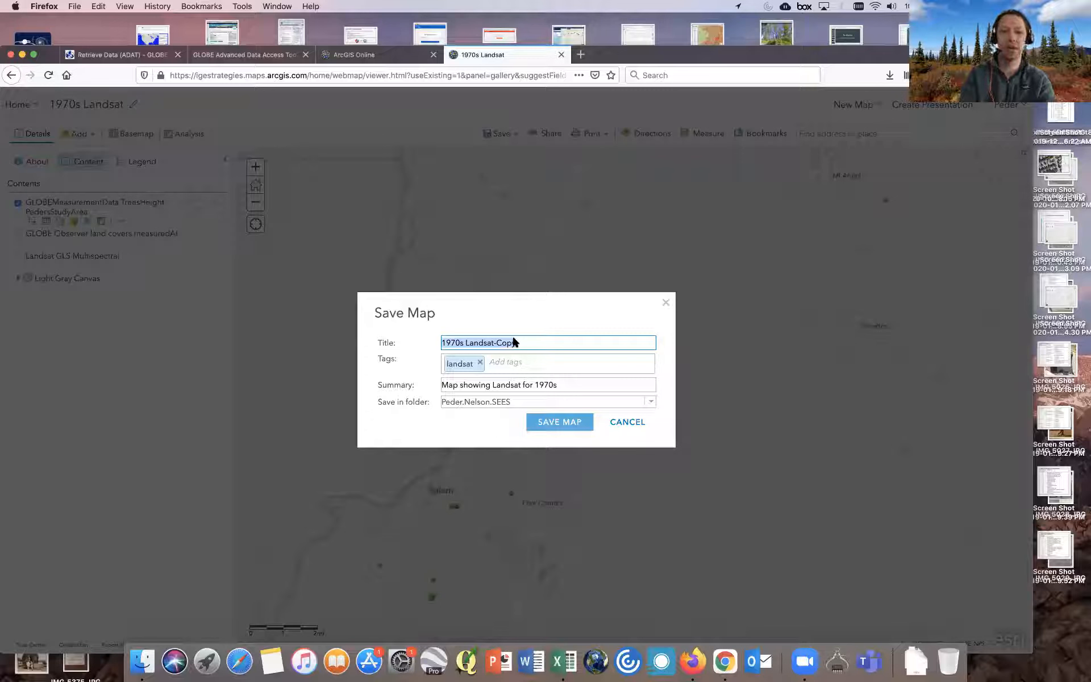
type("MyTreeMap")
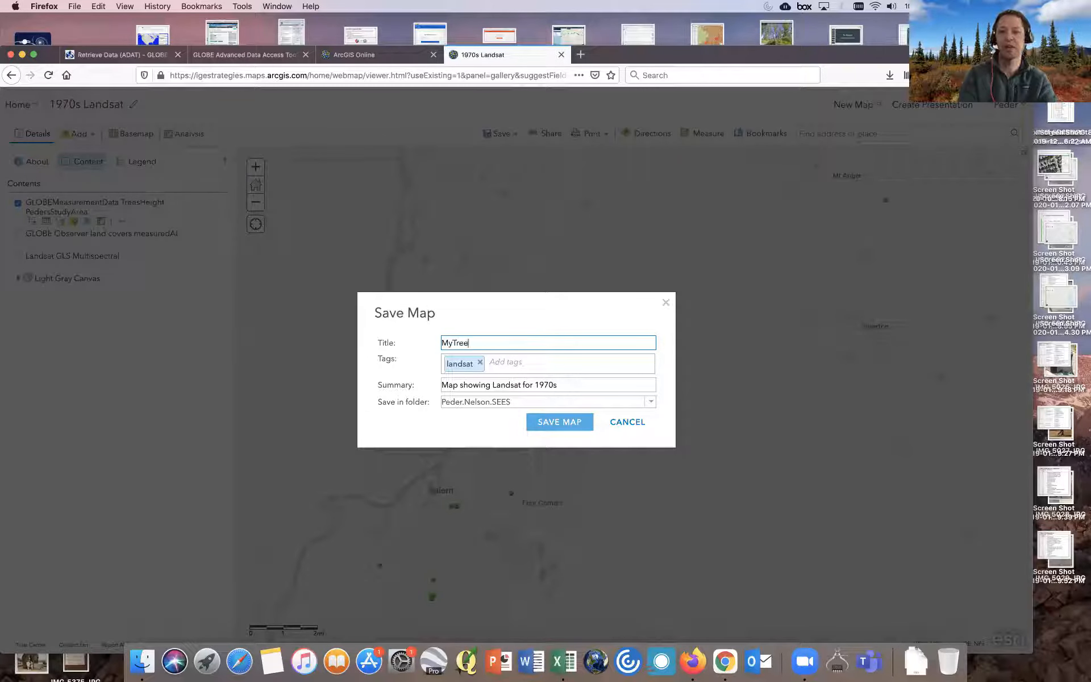
left_click(480, 362)
type("Tr")
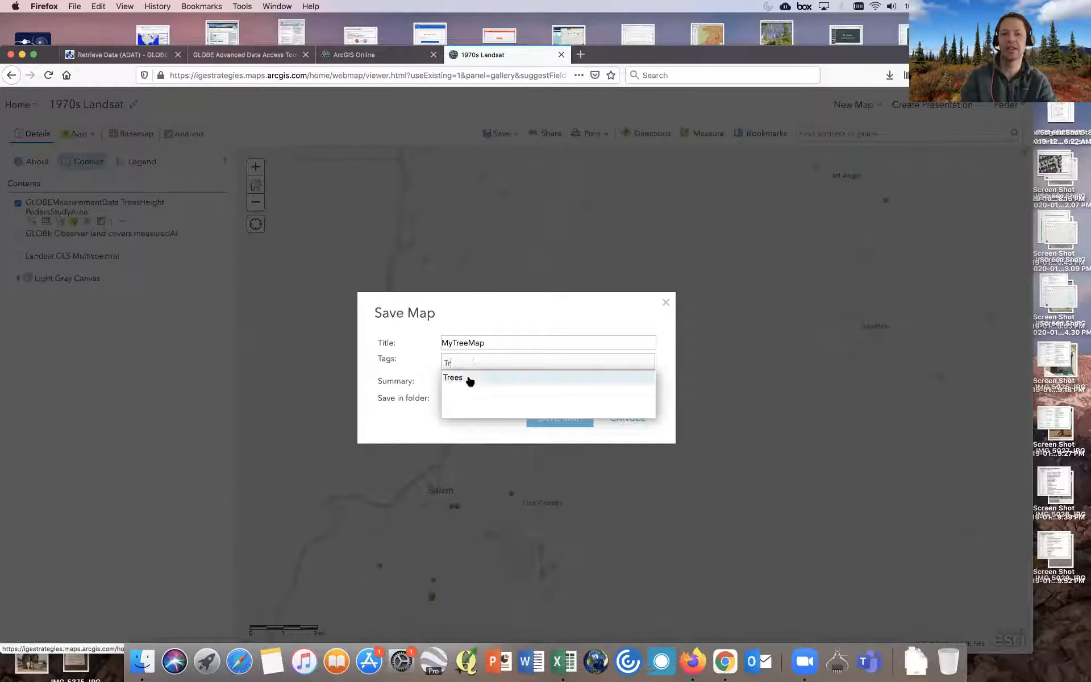
left_click(469, 379)
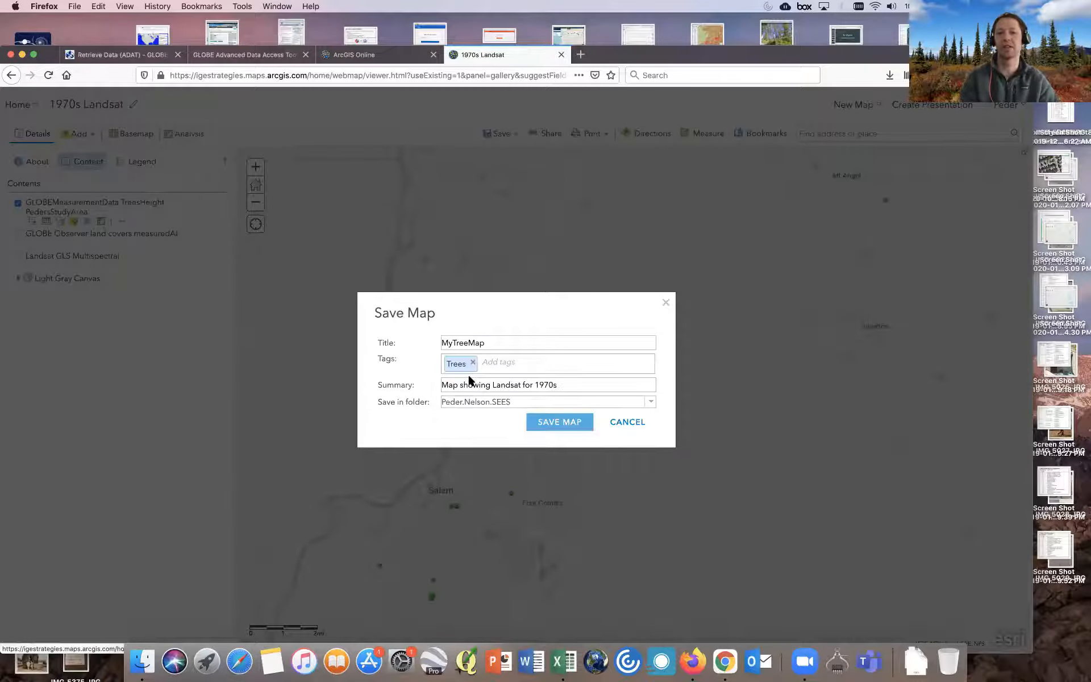
left_click(460, 385)
left_click_drag(460, 385, 398, 384)
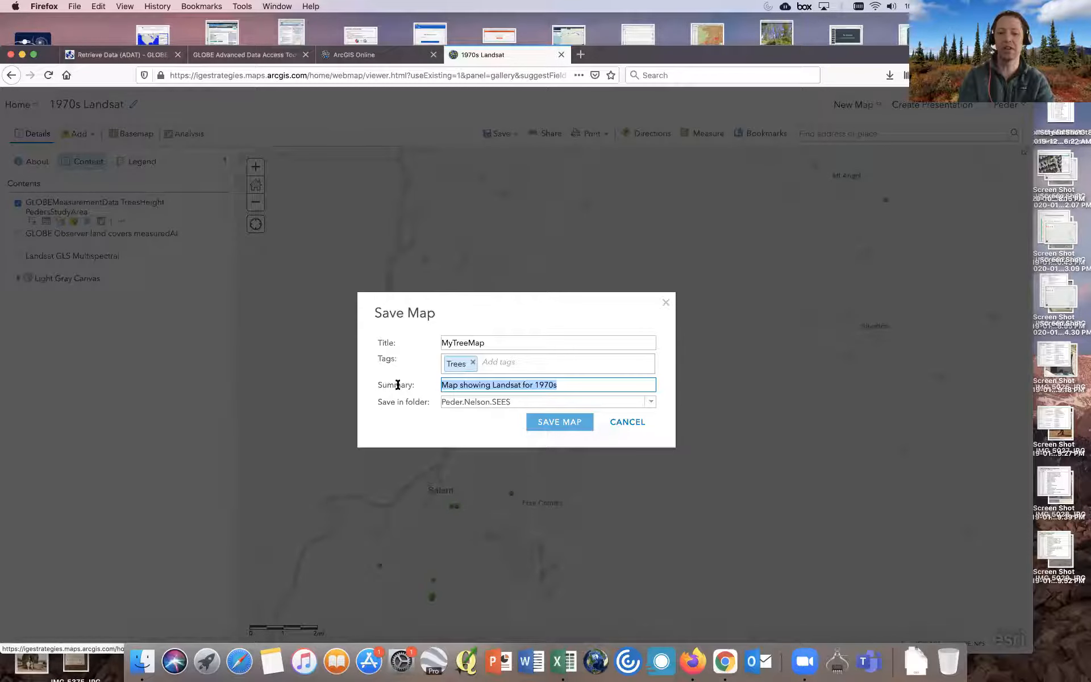
type("My Tree Map.")
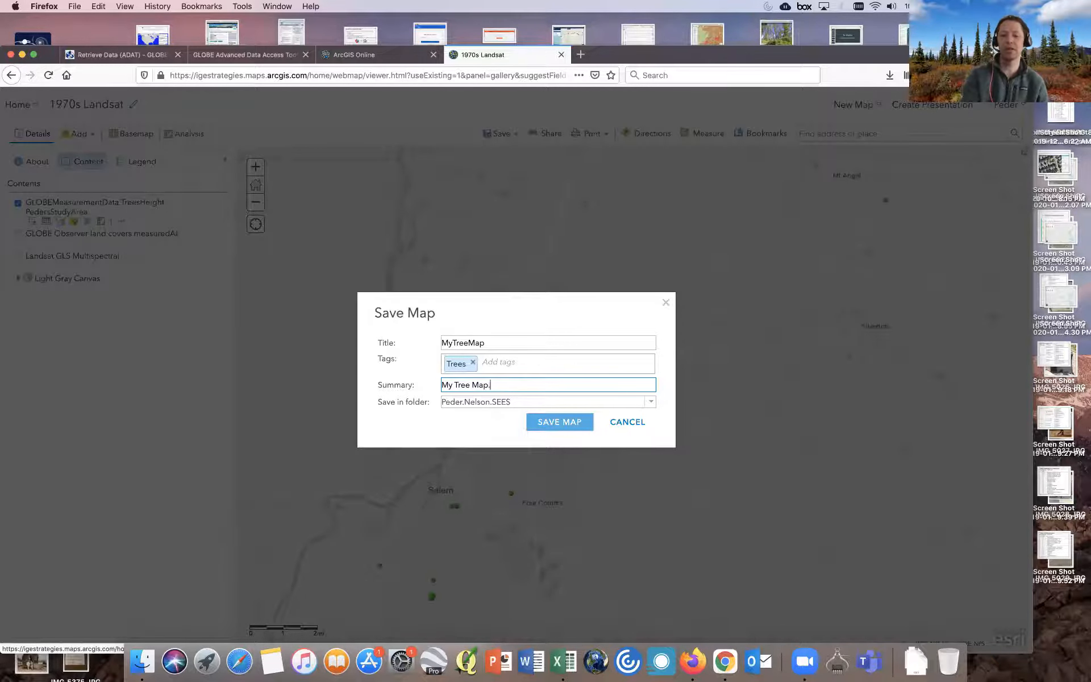
left_click(558, 421)
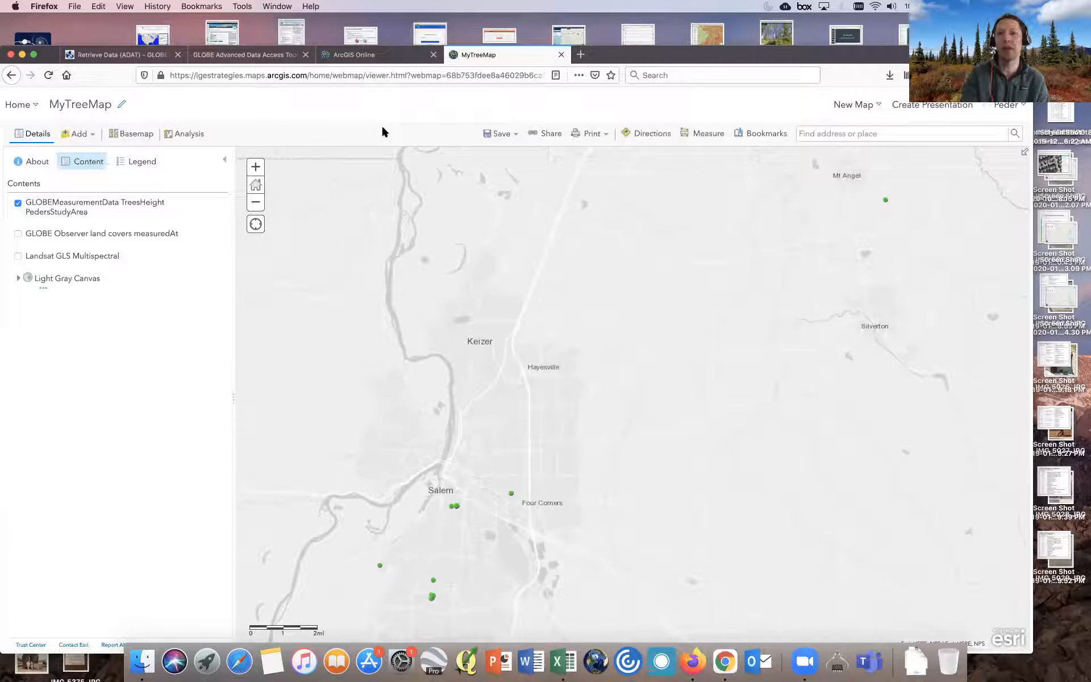
- Review the map's sharing options and link, then close the share dialog
left_click(550, 133)
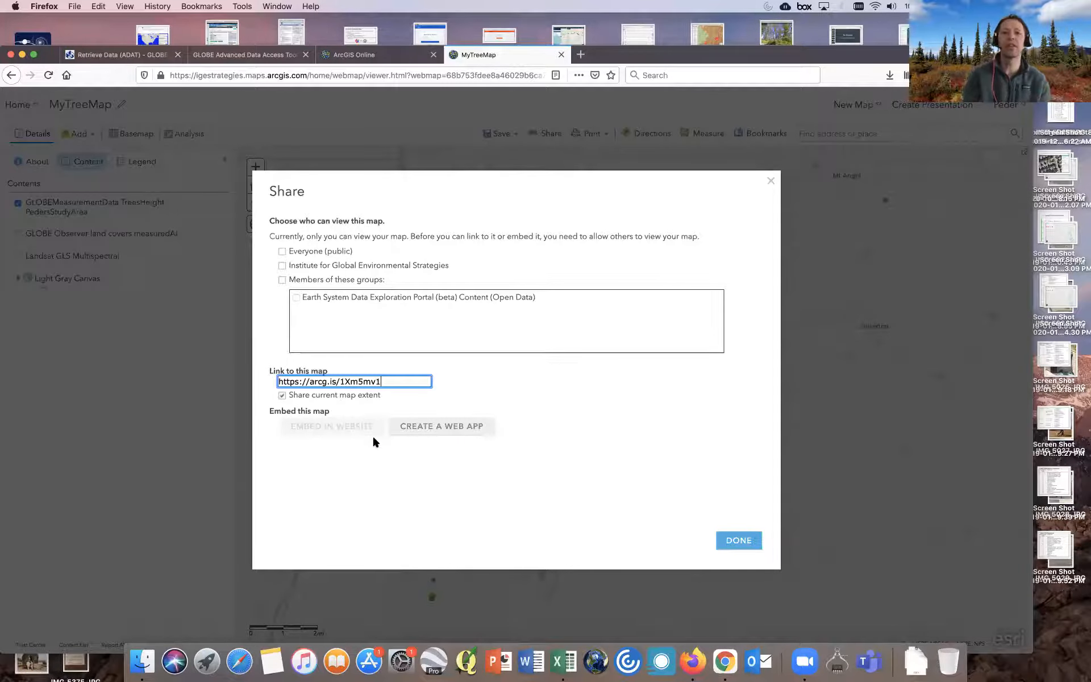
left_click(738, 541)
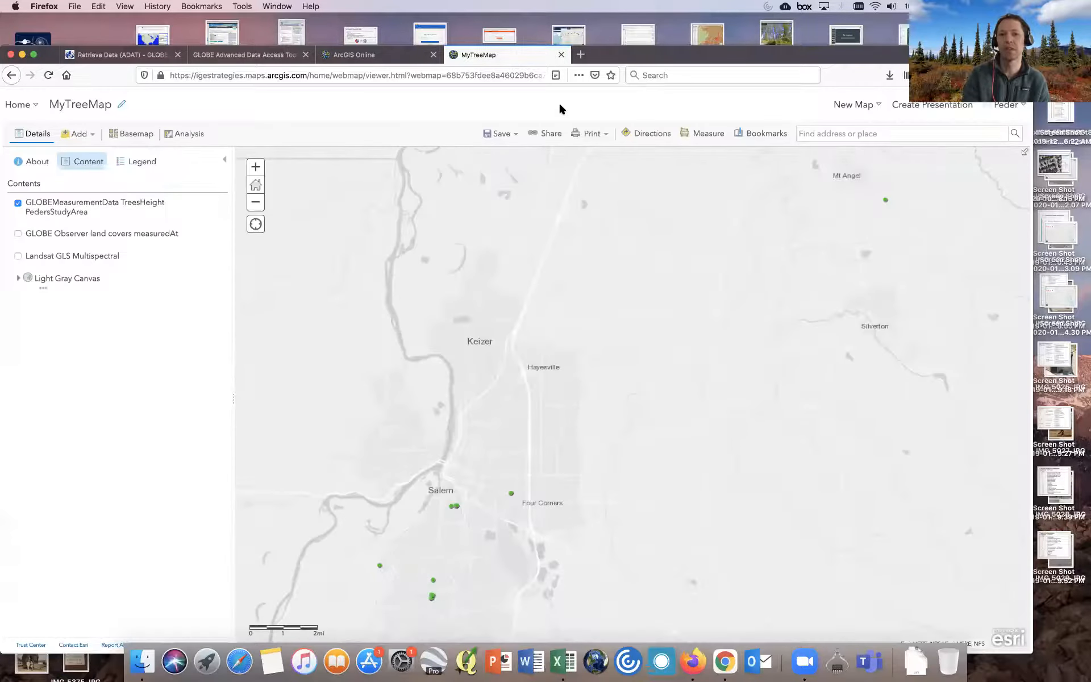